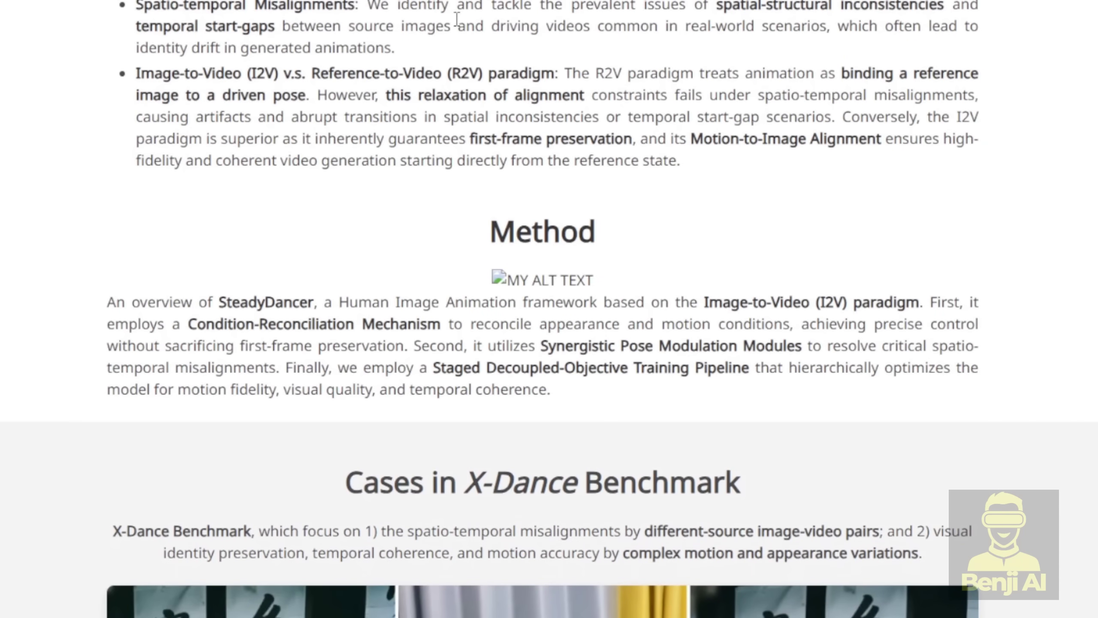
Examine the Method section and the X-Dance benchmark video comparisons on the SteadyDancer project page
scroll(457, 18, down, 4)
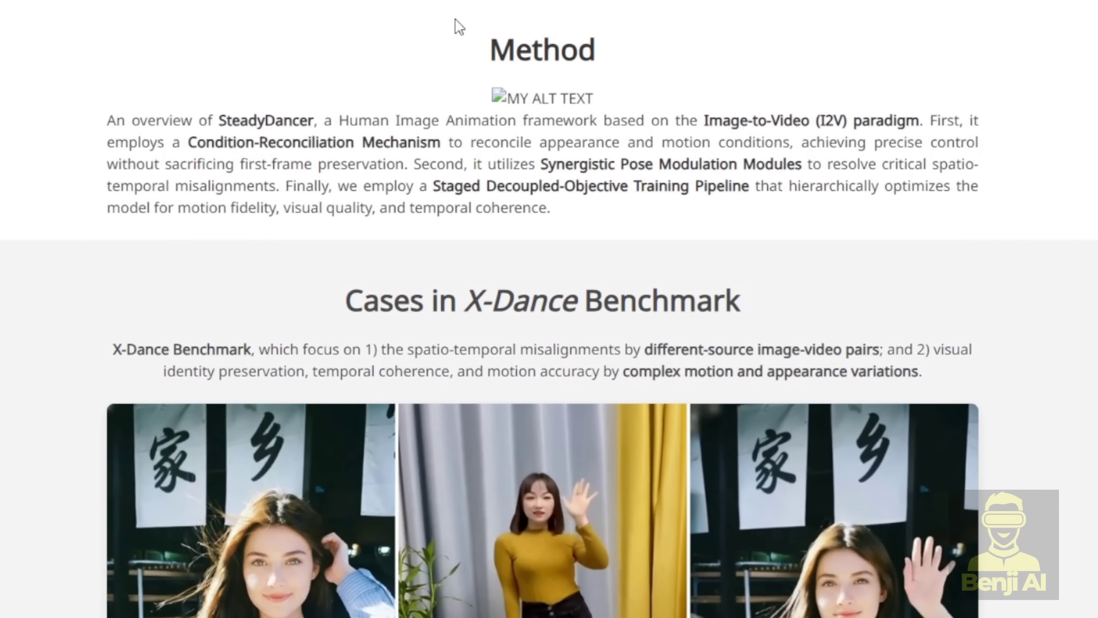
scroll(457, 19, down, 5)
scroll(457, 19, down, 2)
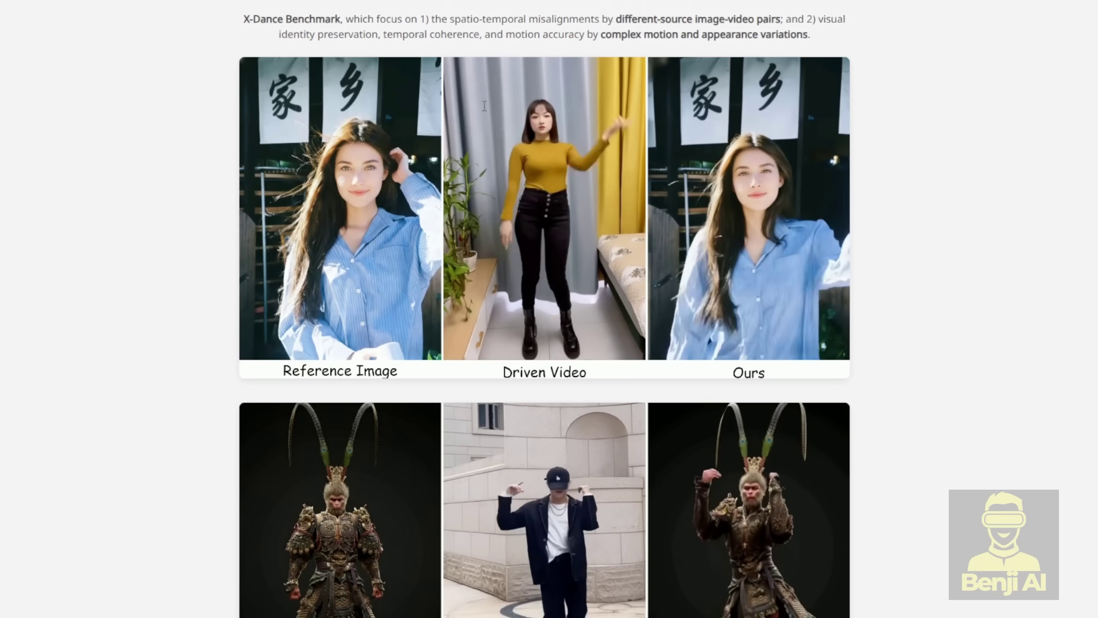
scroll(457, 19, down, 1)
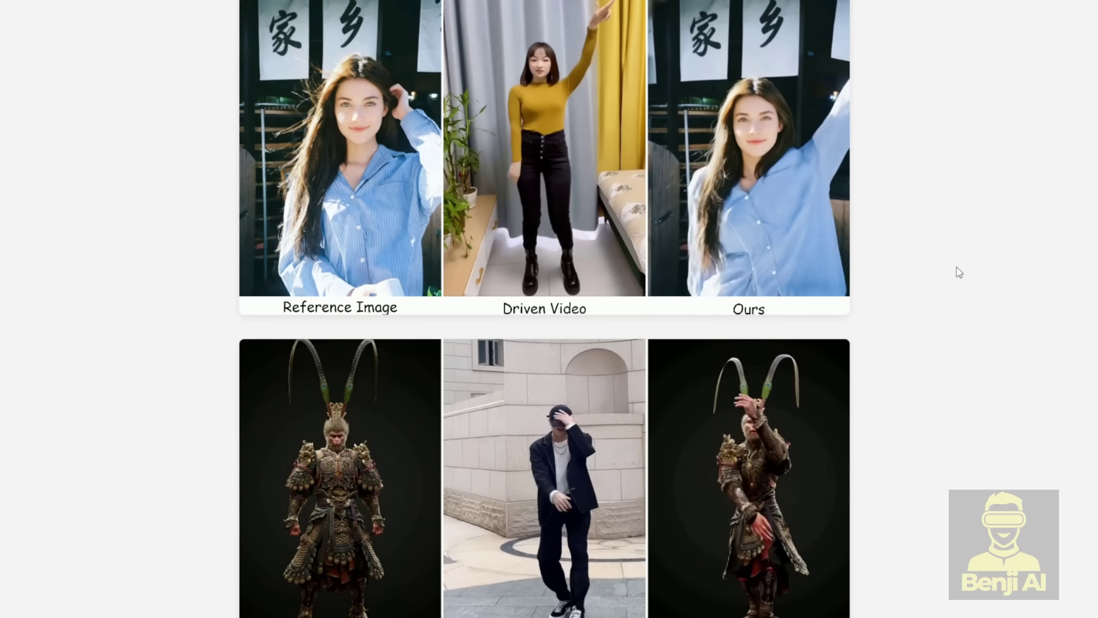
scroll(957, 266, down, 7)
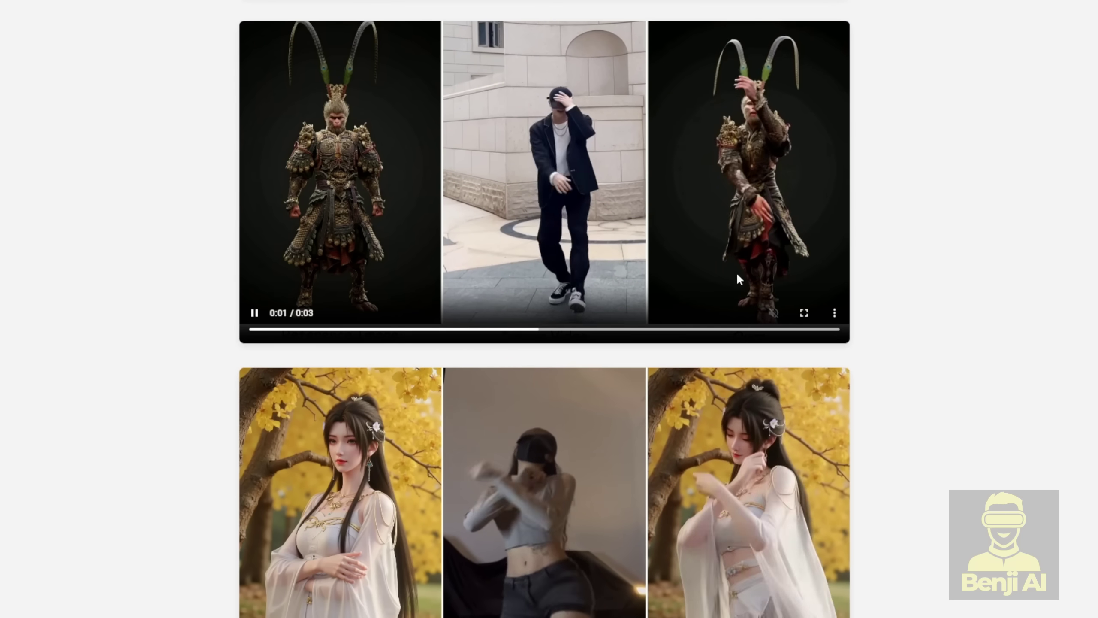
scroll(735, 274, down, 8)
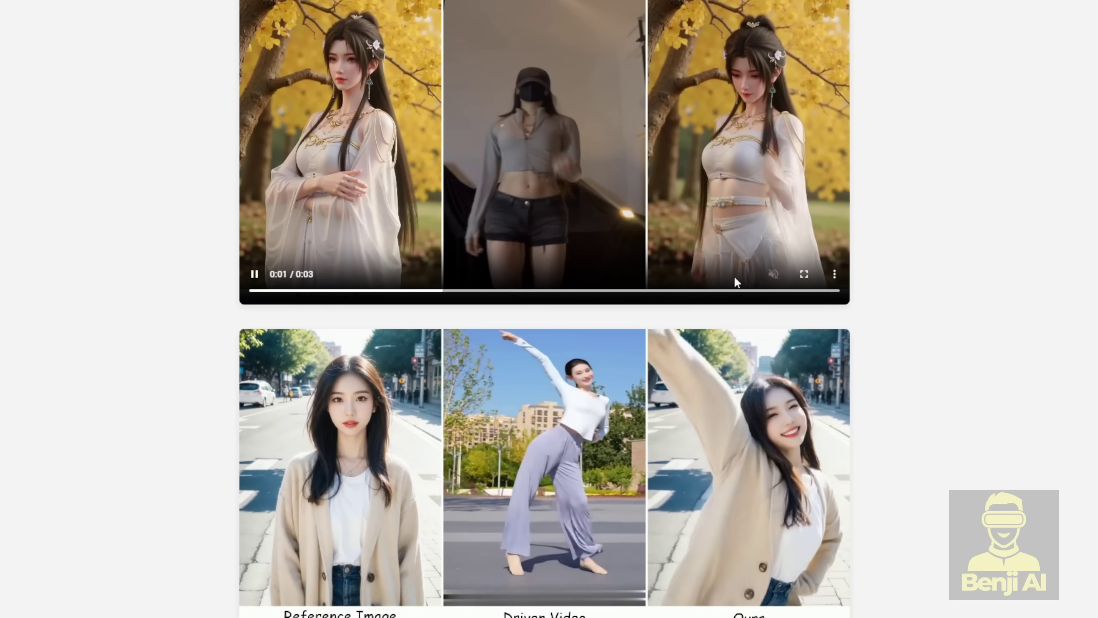
scroll(734, 275, down, 12)
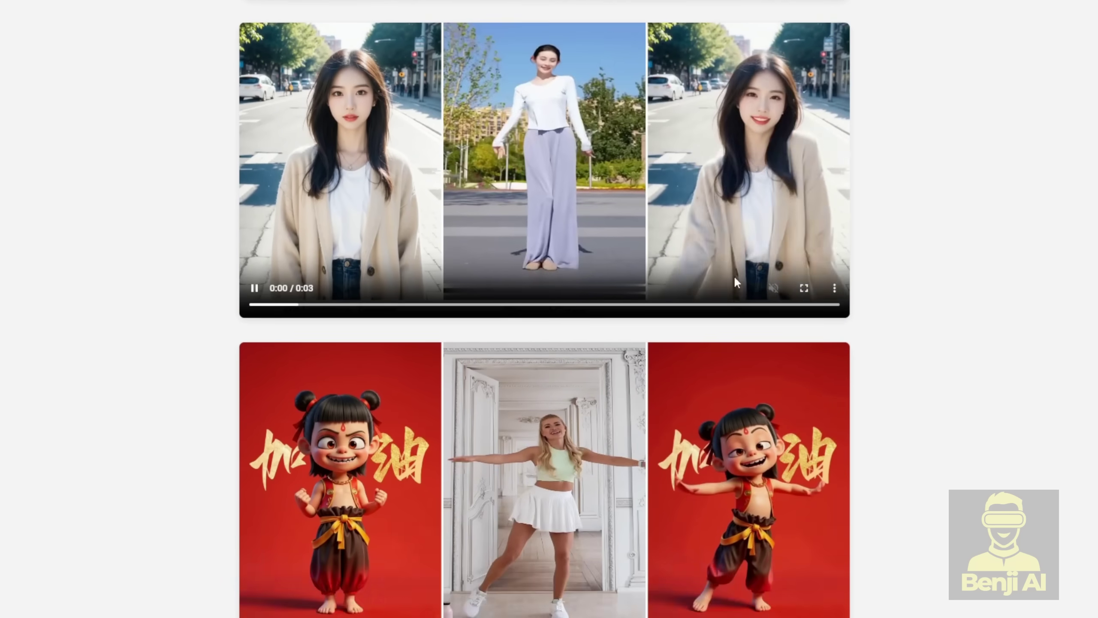
scroll(736, 283, down, 3)
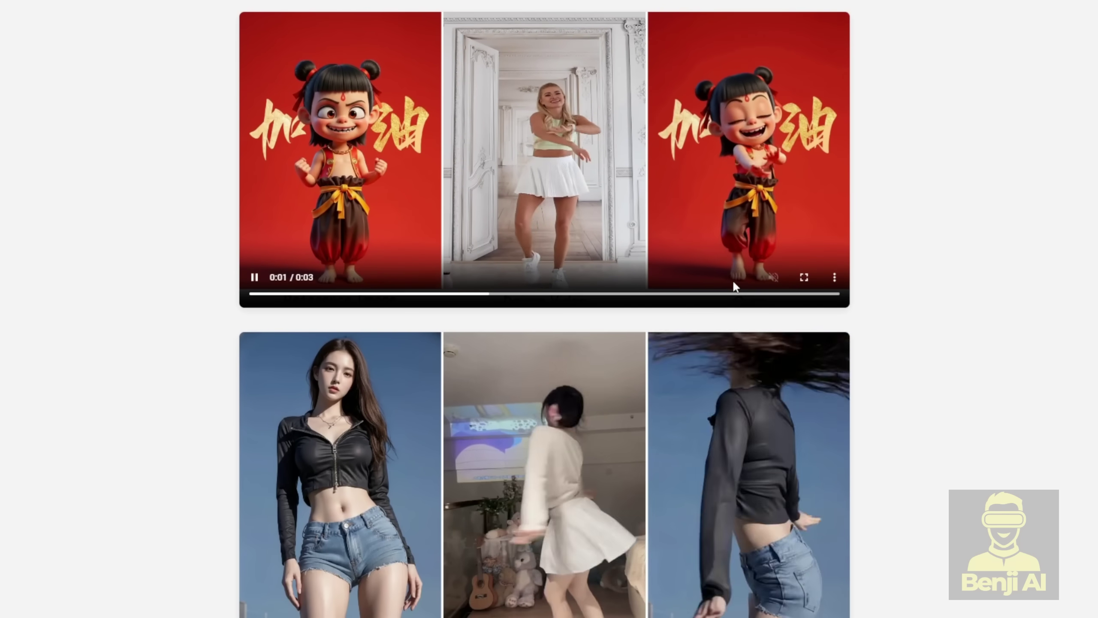
scroll(880, 396, down, 11)
scroll(826, 410, down, 5)
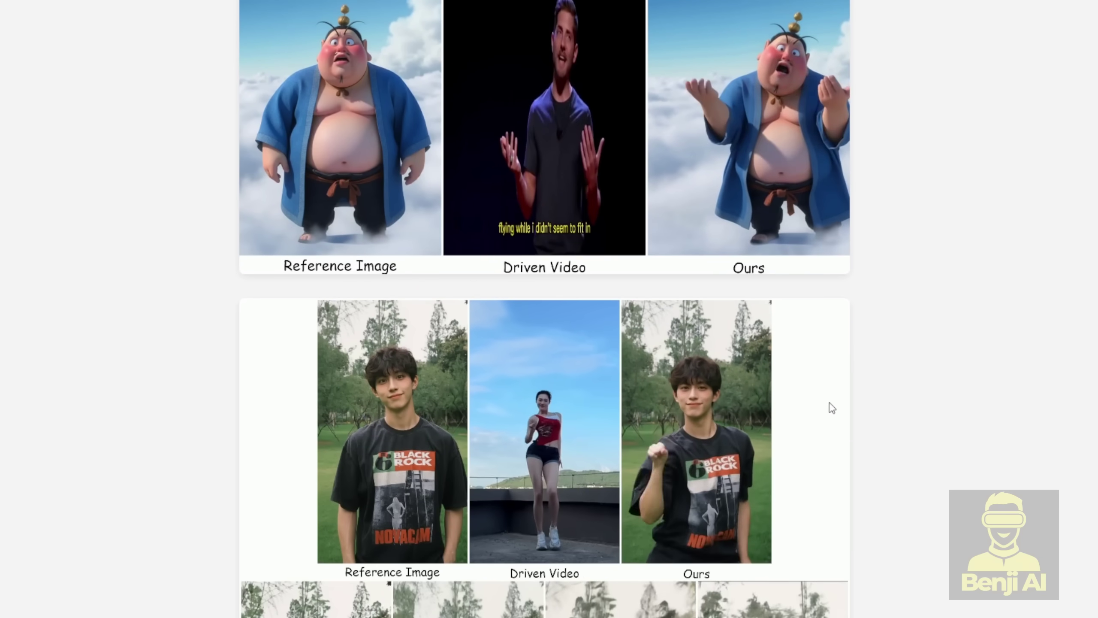
scroll(811, 406, down, 4)
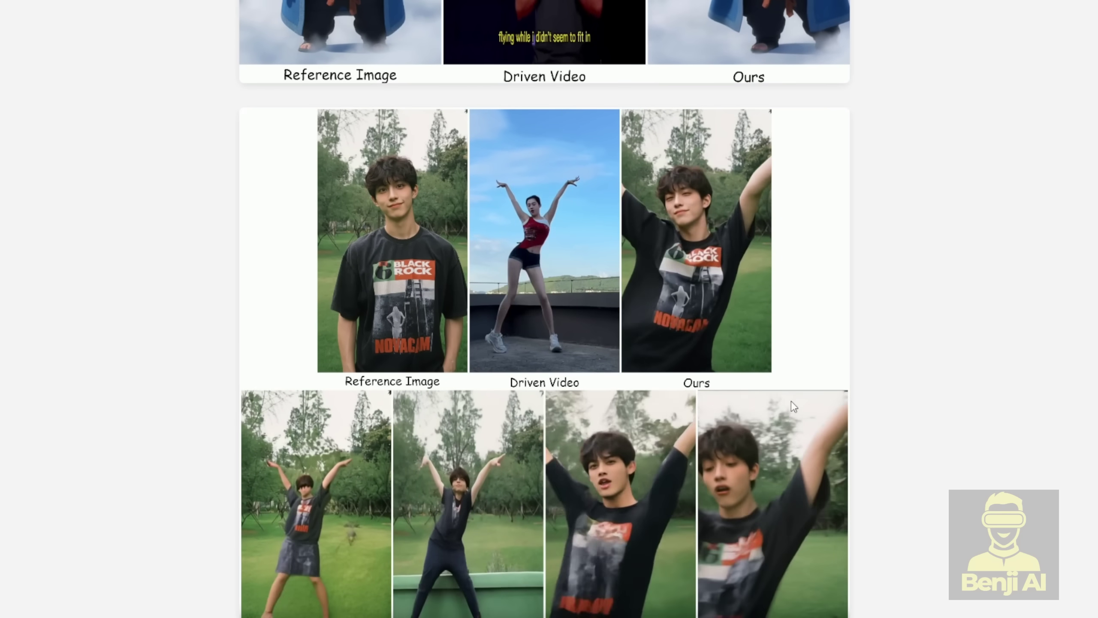
scroll(791, 402, down, 3)
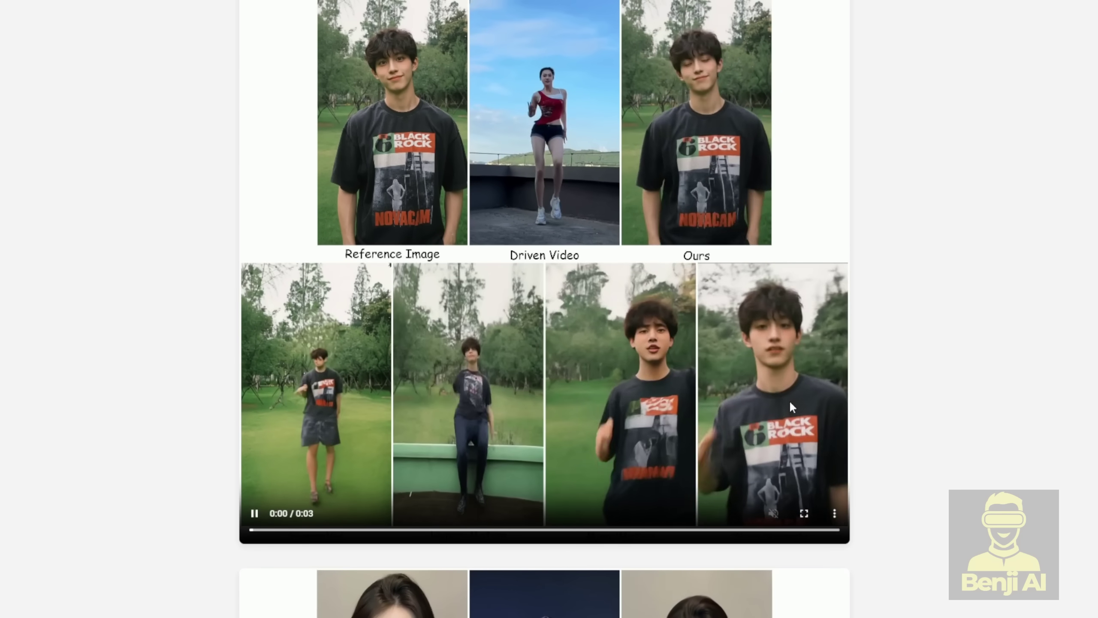
scroll(789, 400, down, 2)
scroll(789, 400, down, 6)
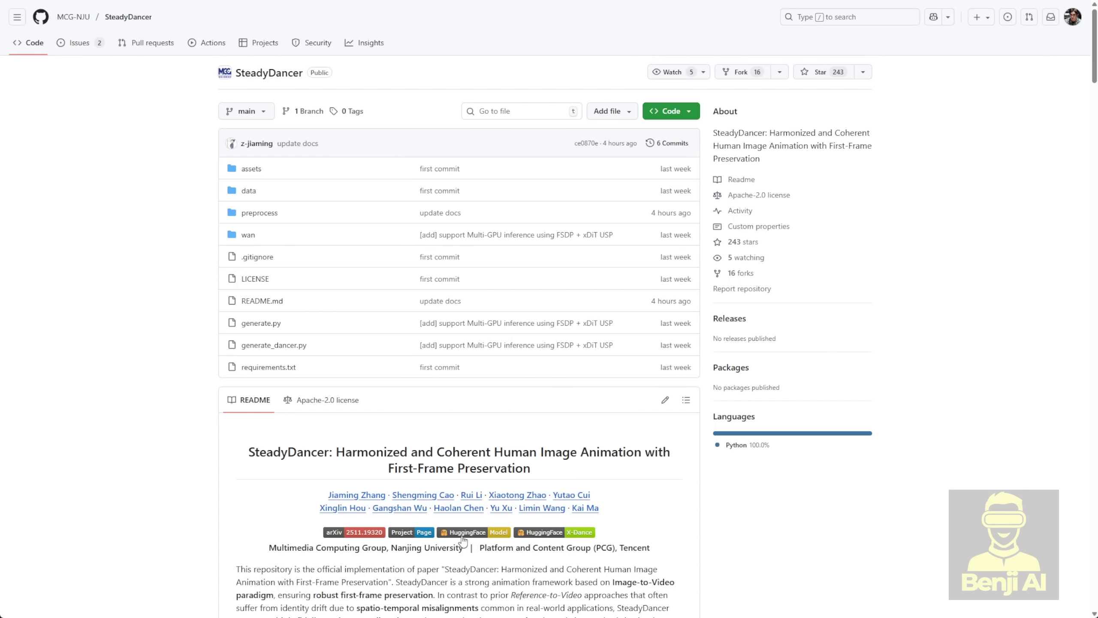
Open the HuggingFace model link from the SteadyDancer repository's README
click(462, 535)
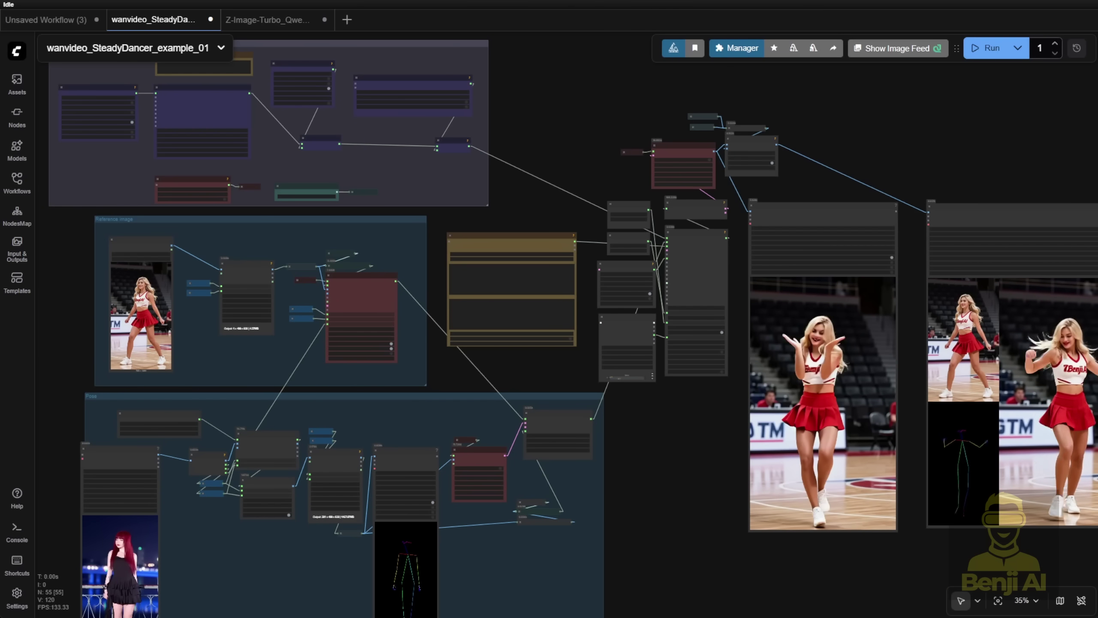
Widen the WanVideo Model Loader node in the models group until the full SteadyDancer model file name fits
drag(530, 118, 661, 205)
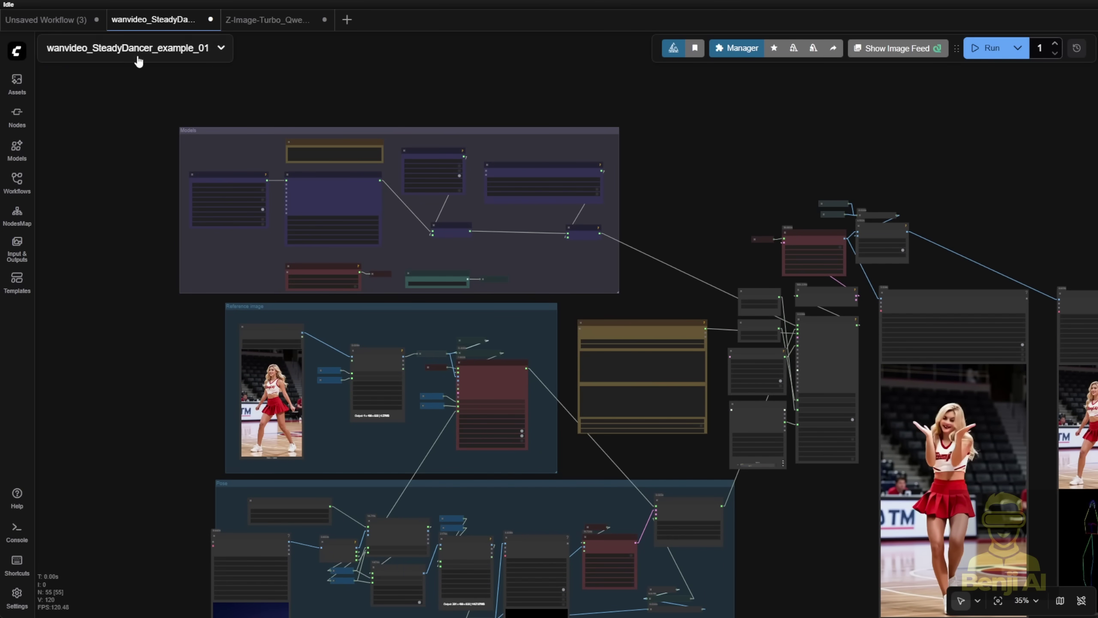
scroll(439, 303, up, 5)
scroll(564, 356, up, 3)
scroll(454, 221, up, 2)
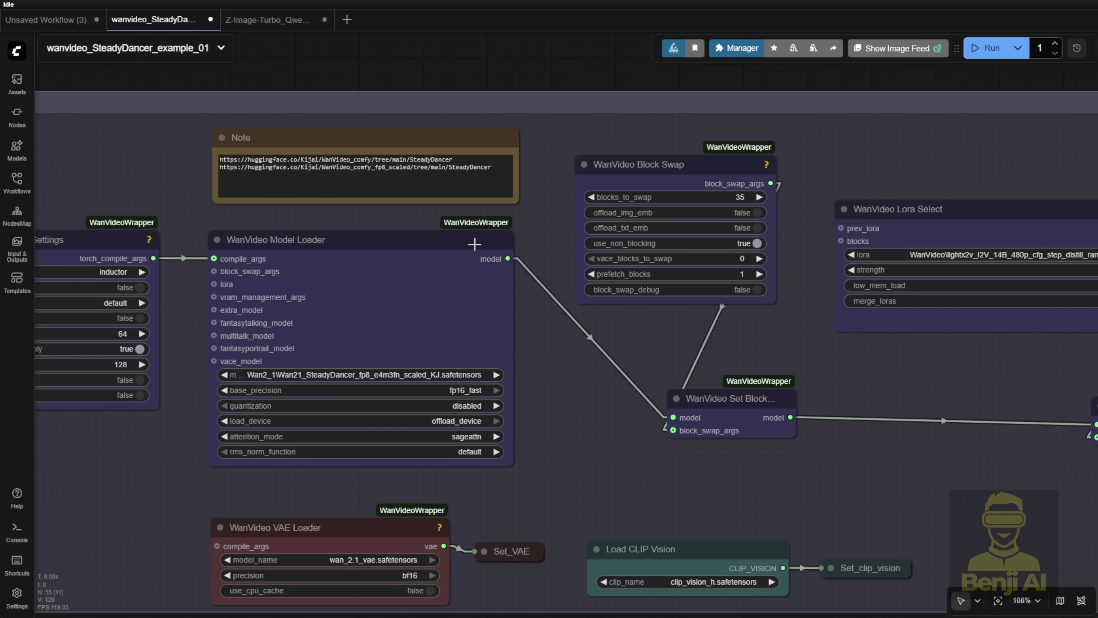
scroll(328, 346, up, 4)
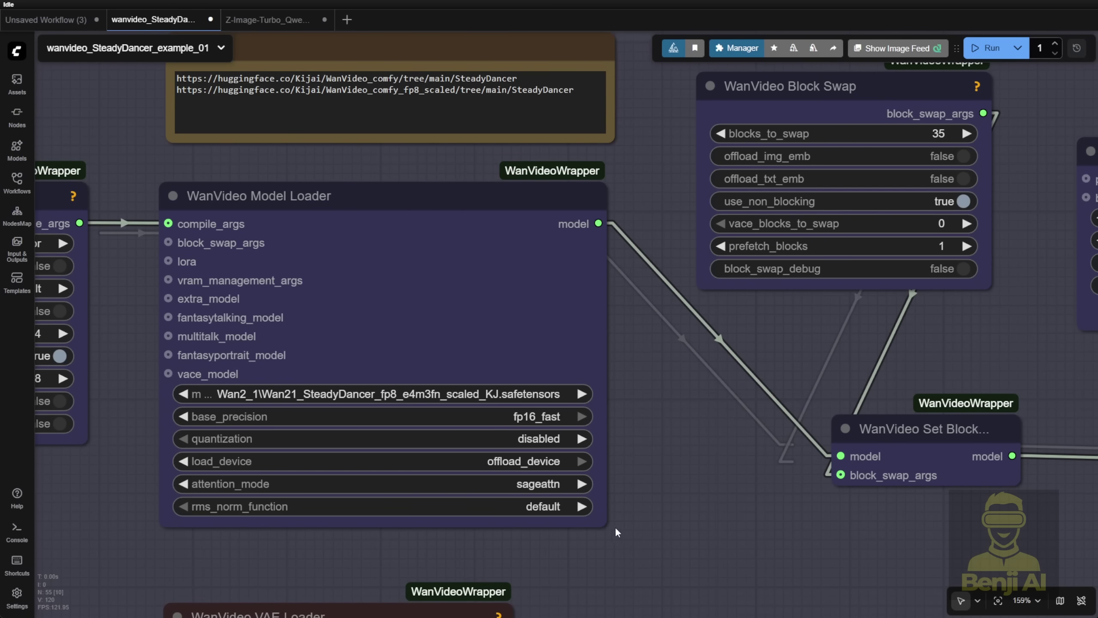
drag(602, 521, 679, 519)
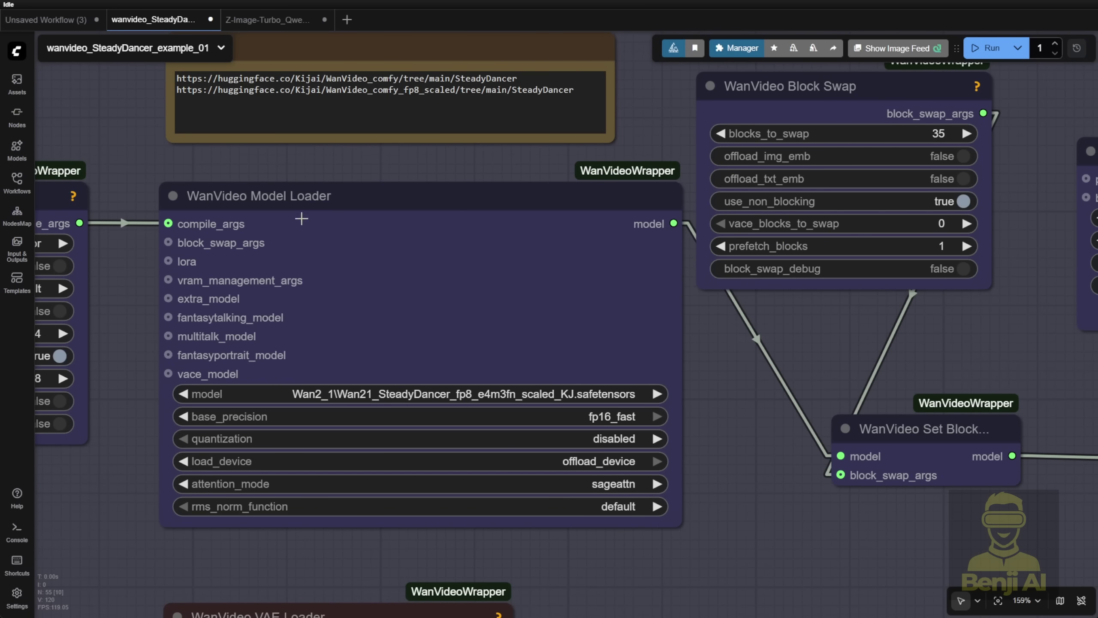
Inspect the WanVideo TextEncode Cached node and the Reference image group, and select its Load Image node
drag(123, 387, 284, 239)
scroll(288, 422, down, 2)
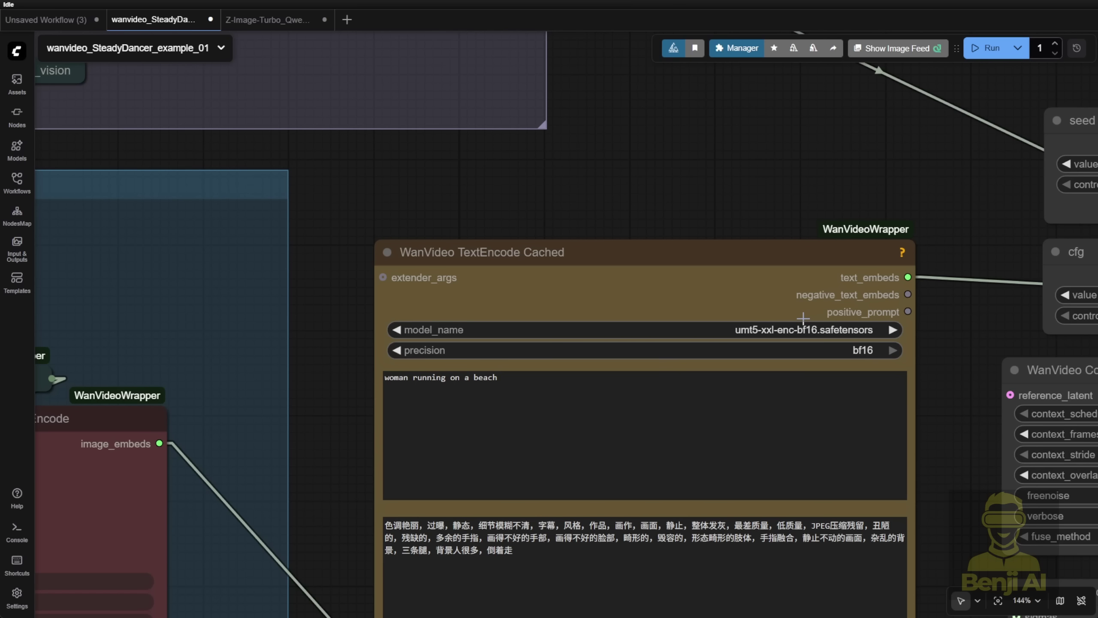
drag(225, 295, 877, 151)
scroll(678, 179, down, 3)
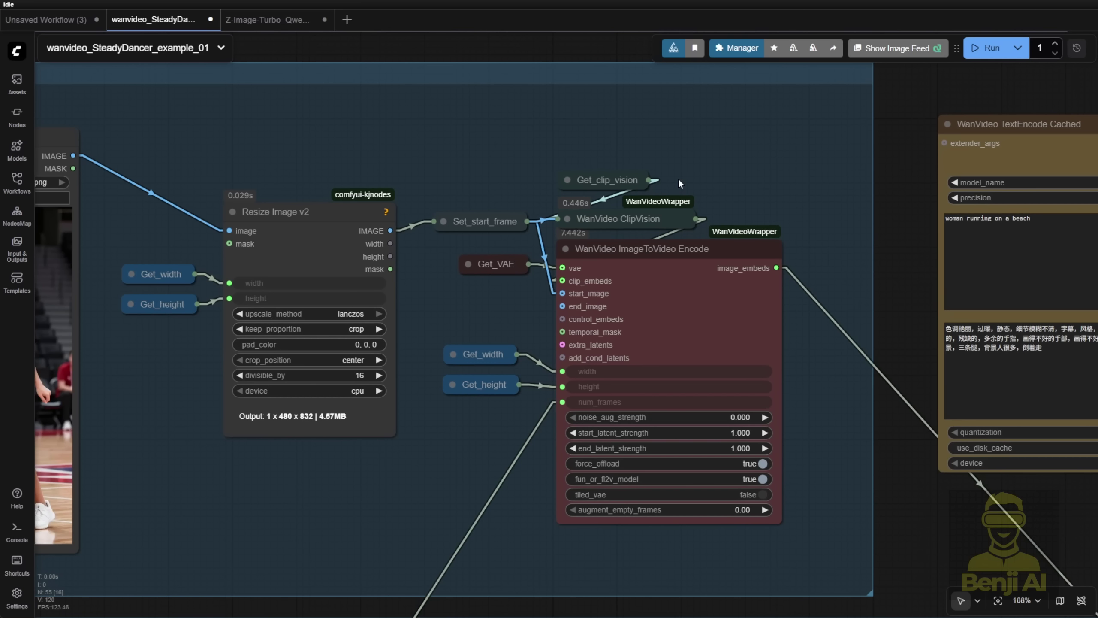
scroll(402, 171, left, 8)
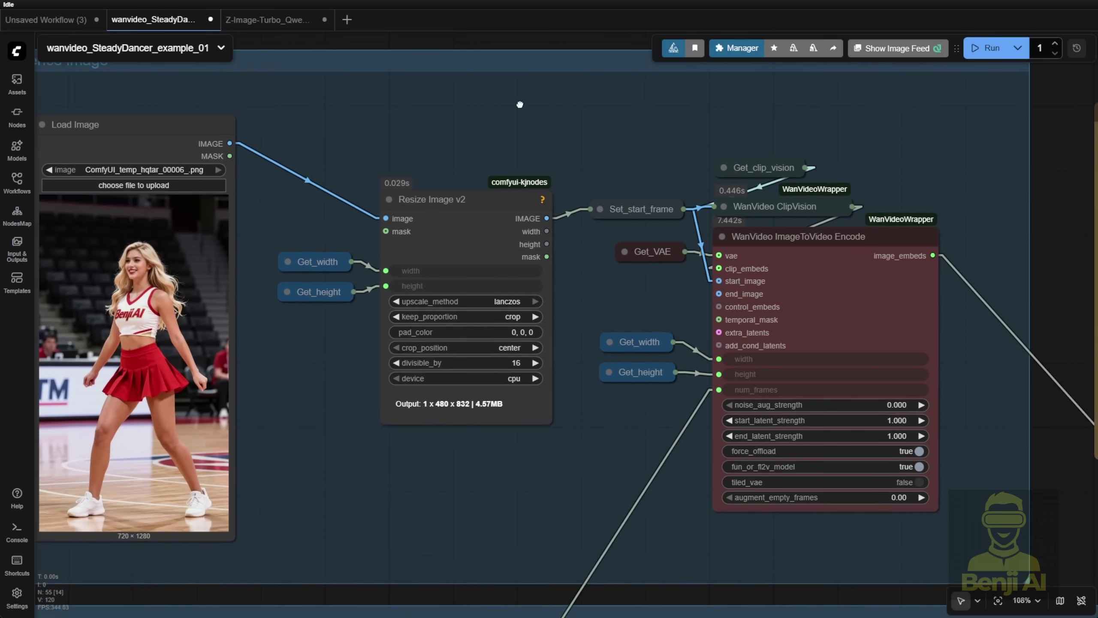
scroll(558, 112, left, 2)
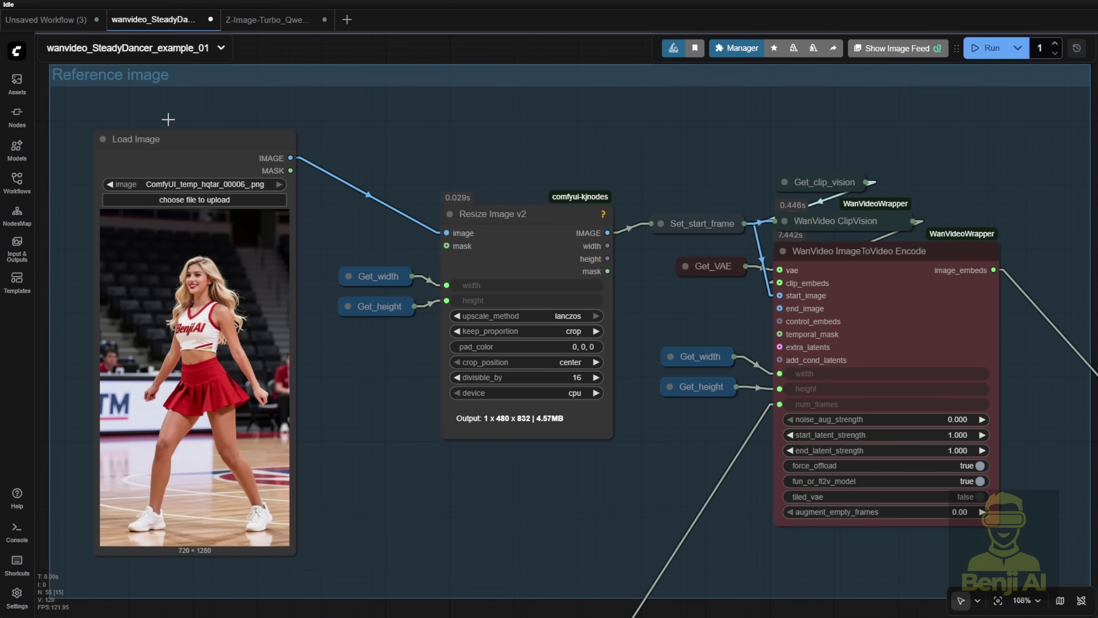
click(211, 155)
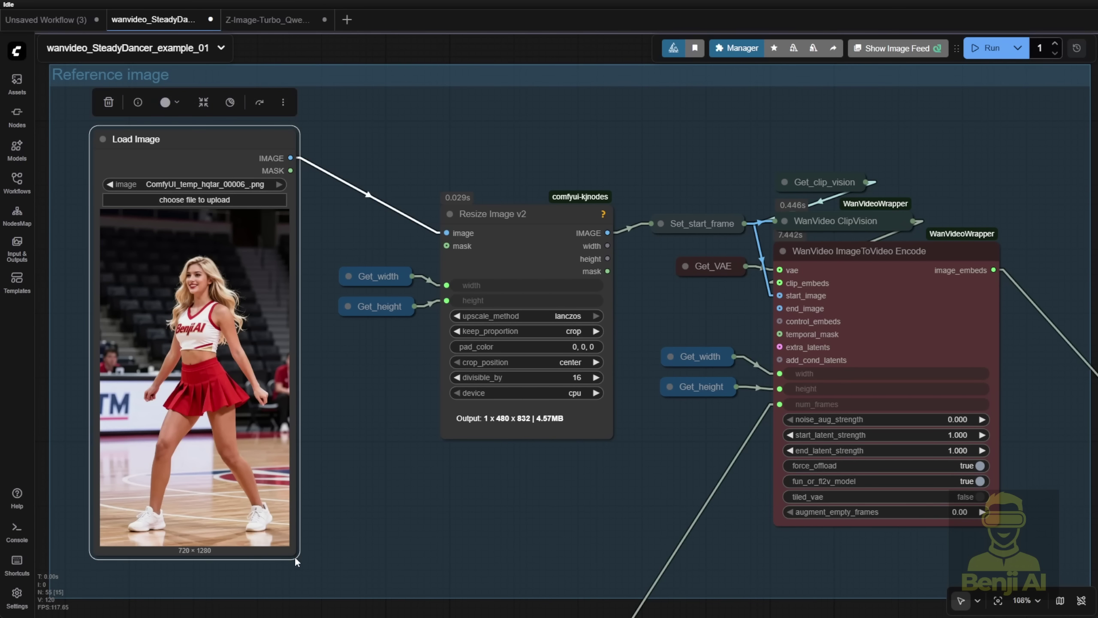
Switch to the Z-Image-Turbo text-to-image workflow and examine its image URL loader, QwenVL prompt node, and Sampling 1 preview
click(274, 25)
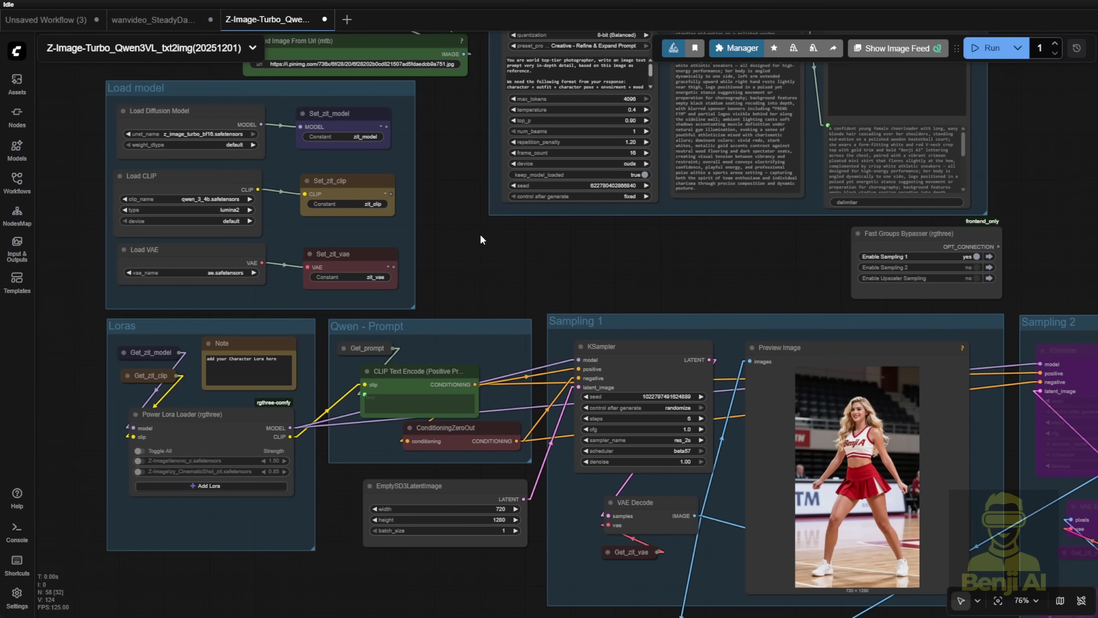
scroll(482, 239, up, 7)
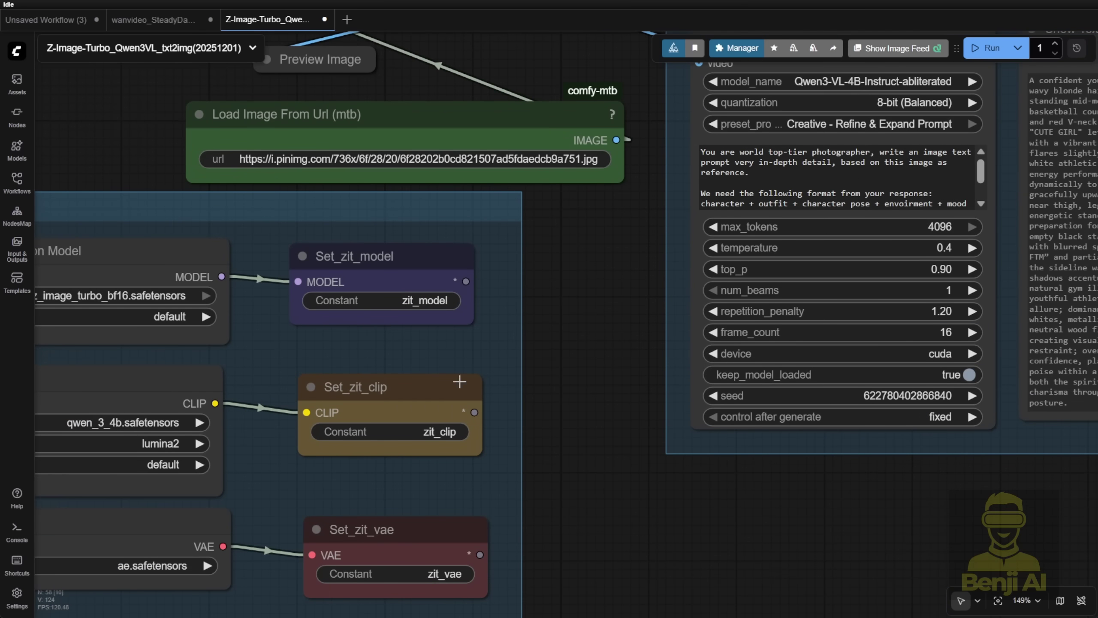
drag(494, 380, 654, 369)
click(602, 142)
drag(707, 277, 519, 367)
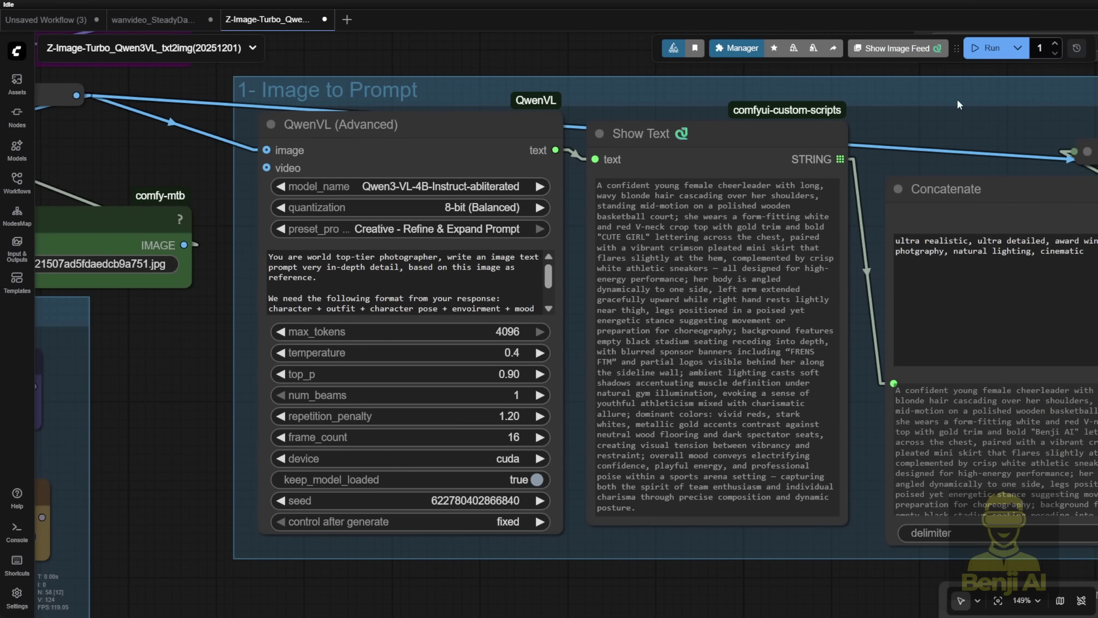
drag(957, 98, 617, 19)
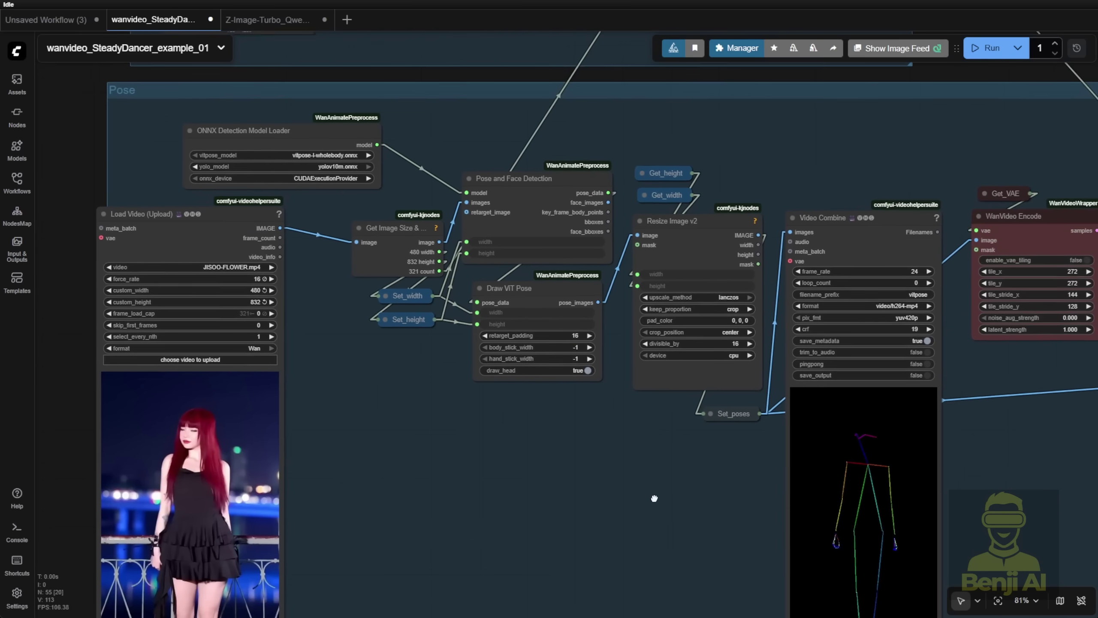
drag(655, 498, 326, 478)
Return to the SteadyDancer workflow and inspect the pose video preview and the Pose and Face Detection node's description
right_click(513, 446)
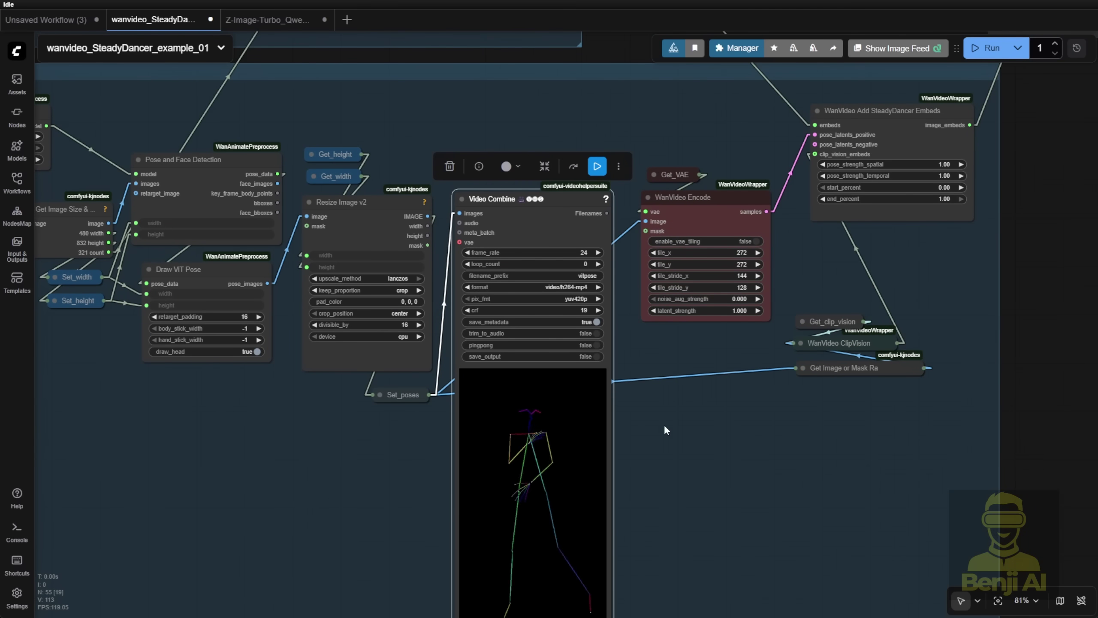
drag(664, 429, 720, 341)
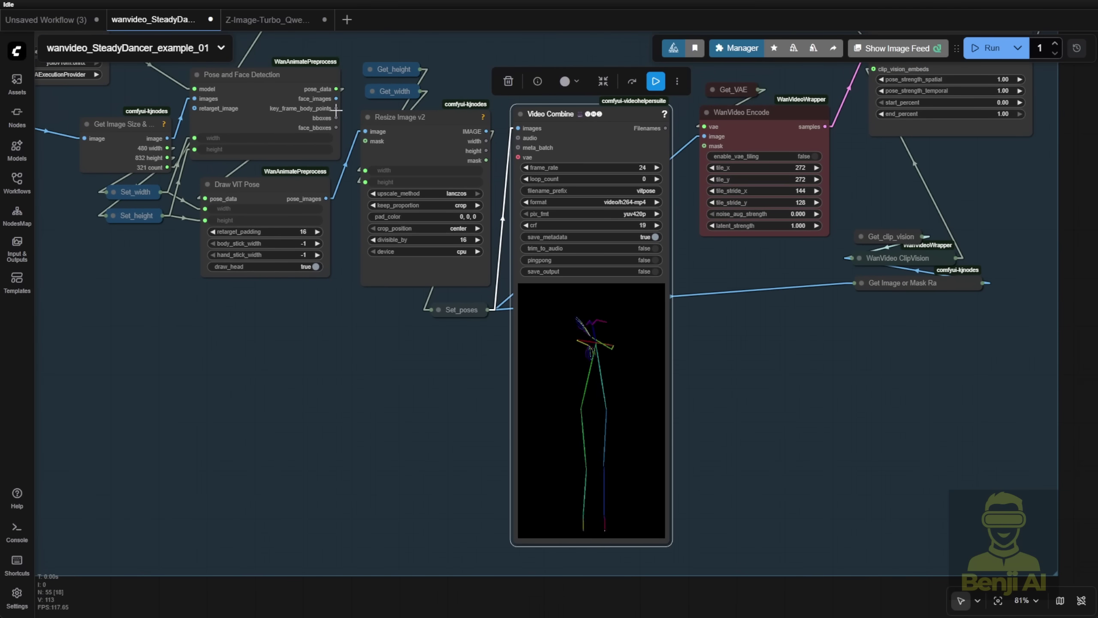
scroll(374, 214, up, 3)
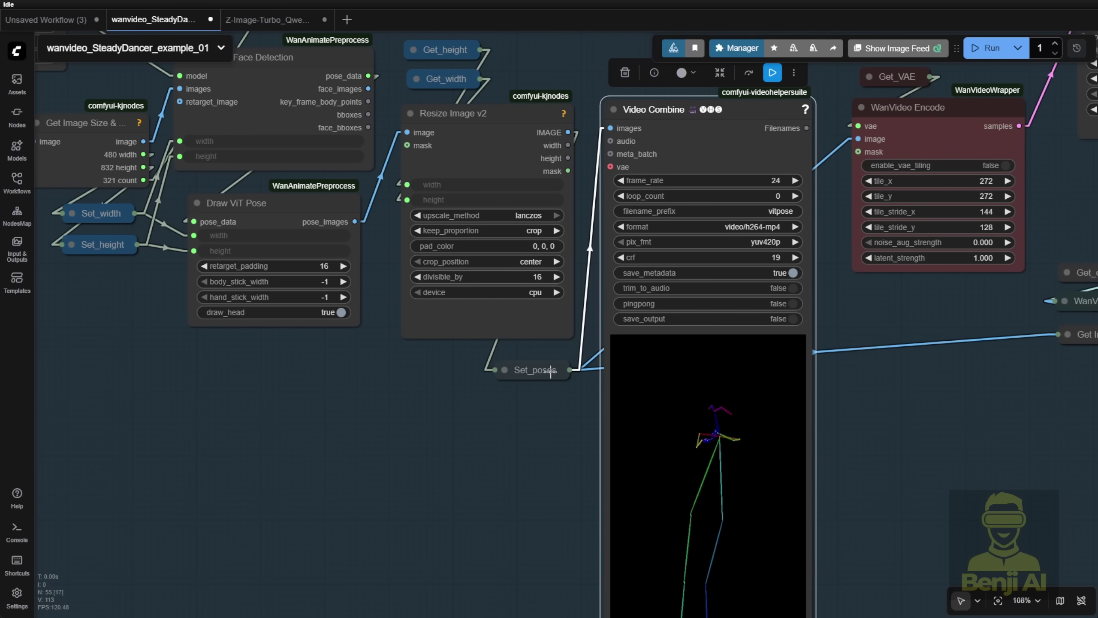
drag(529, 438, 346, 313)
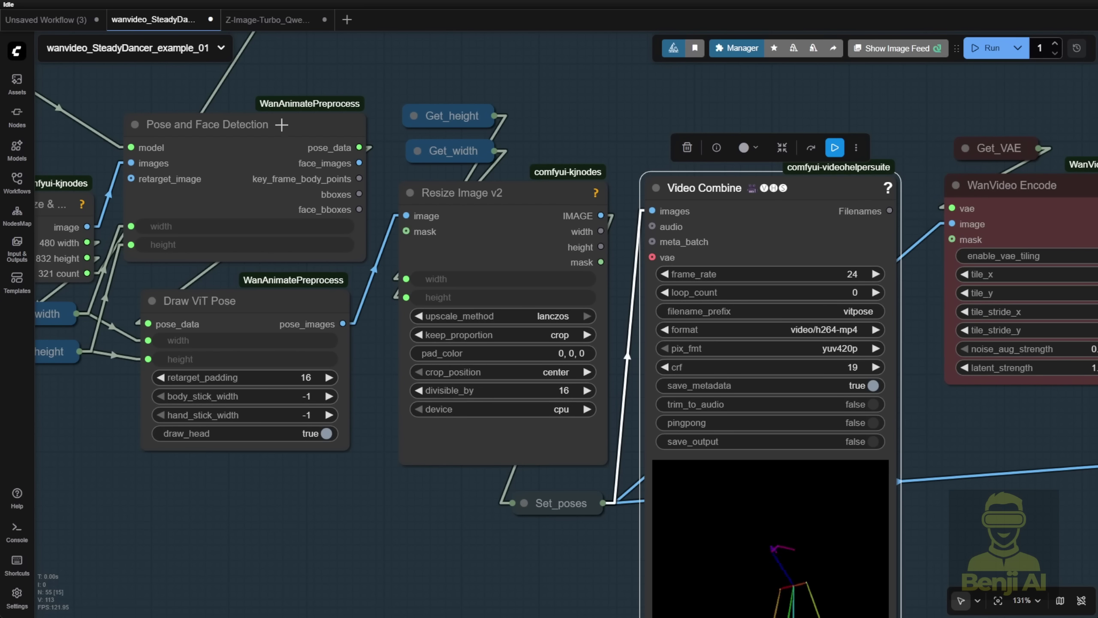
click(301, 138)
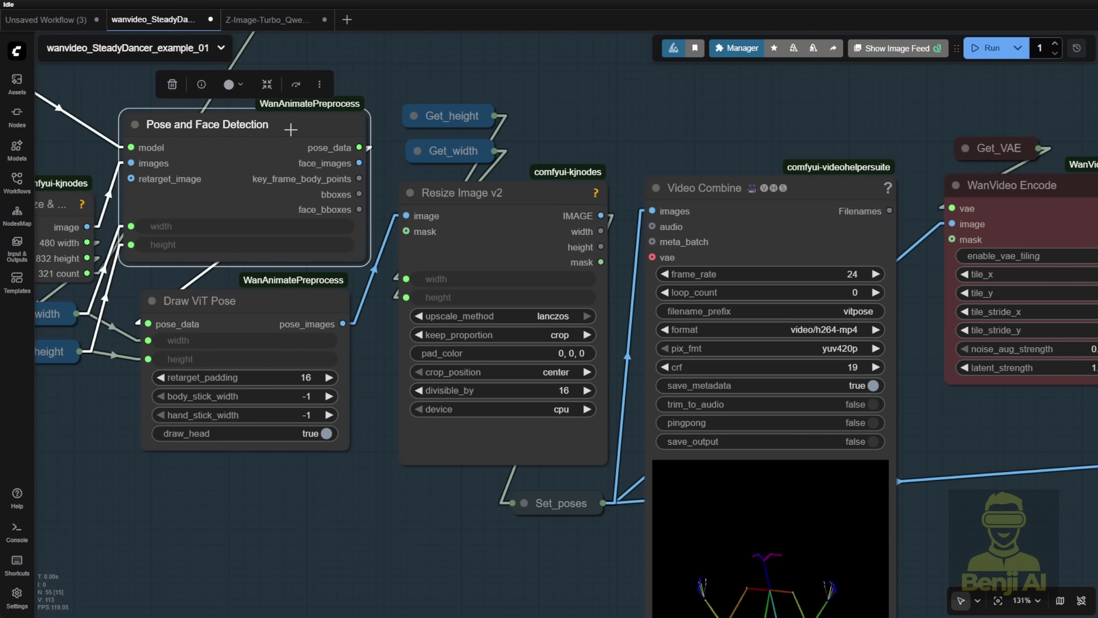
mouse_move(290, 129)
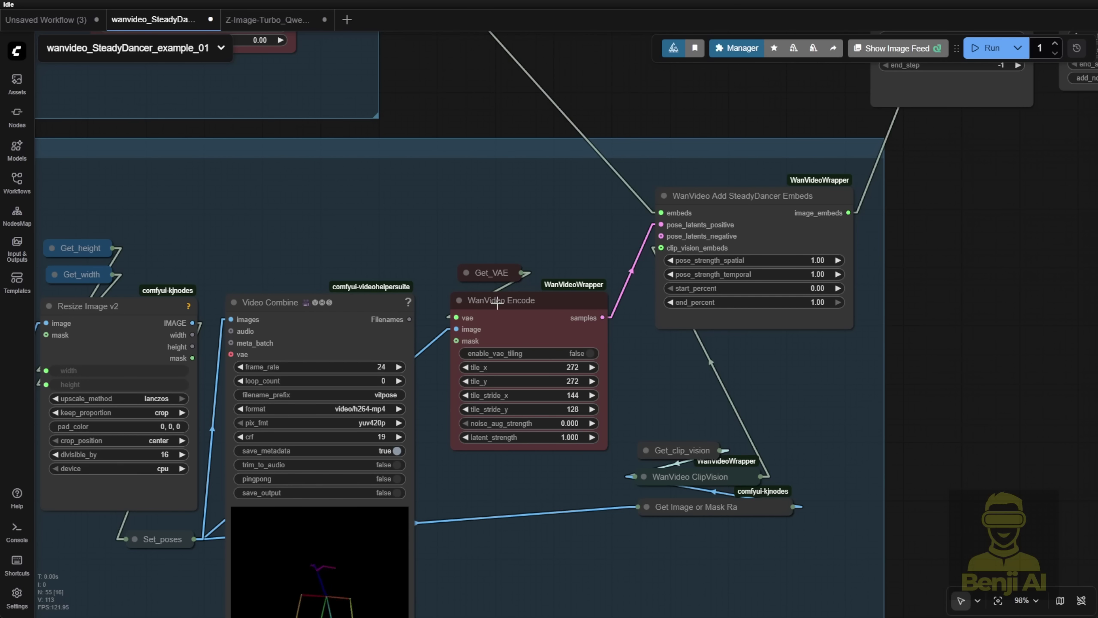
Expand the collapsed Get_VAE node feeding WanVideo Encode and move it higher above that node
scroll(496, 304, up, 3)
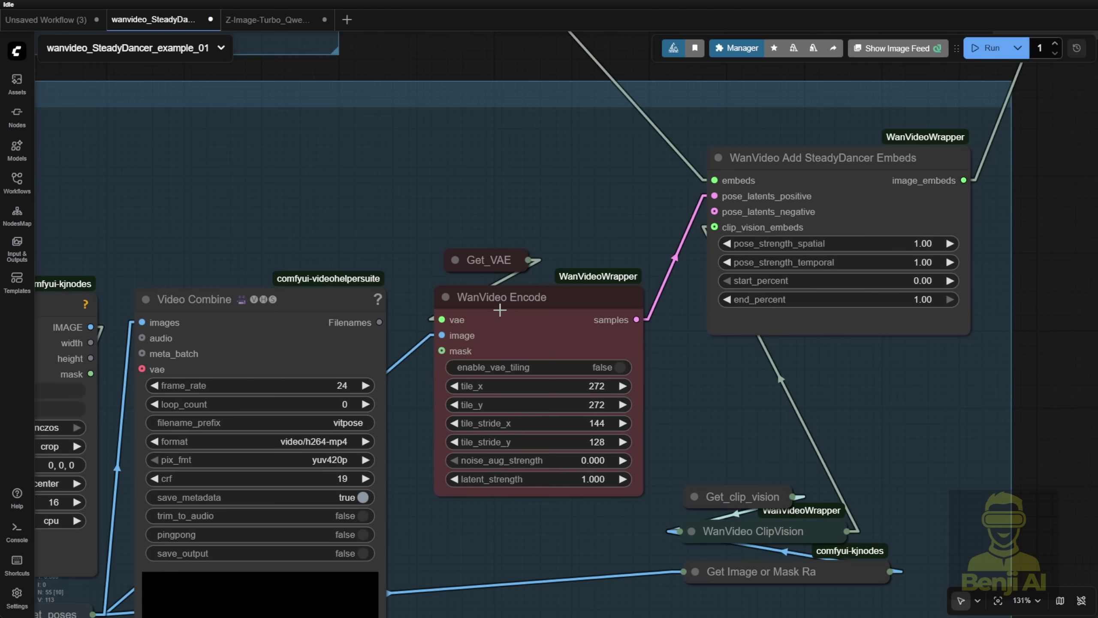
click(454, 259)
drag(463, 256, 445, 195)
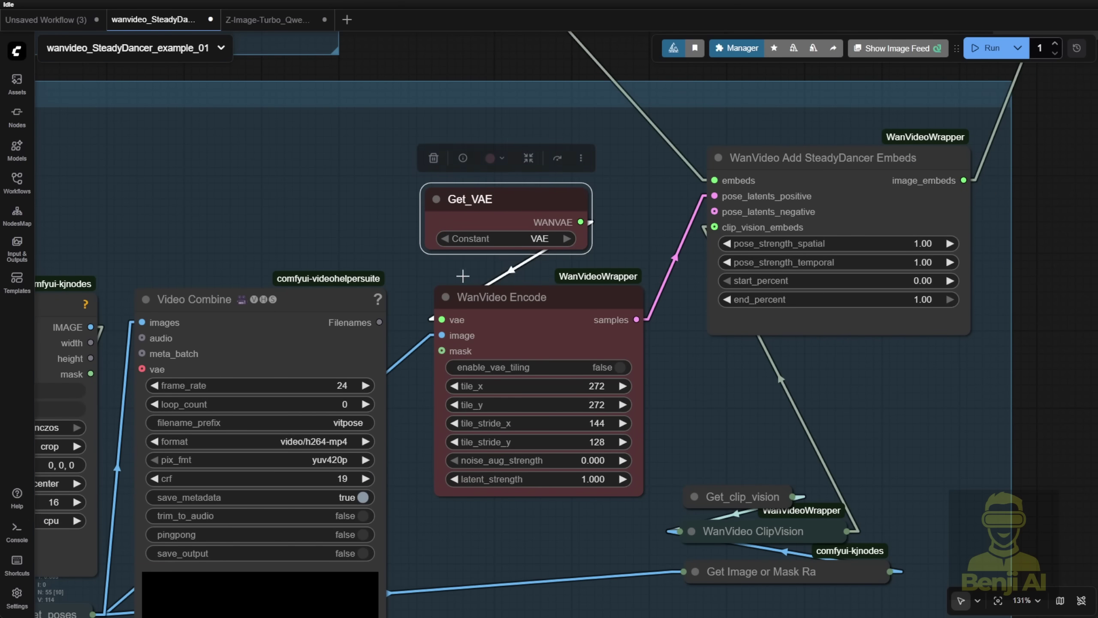
Inspect the Set_poses output and pose video preview, and select the WanVideo Encode node to trace its connections
drag(398, 252, 543, 54)
scroll(169, 448, down, 1)
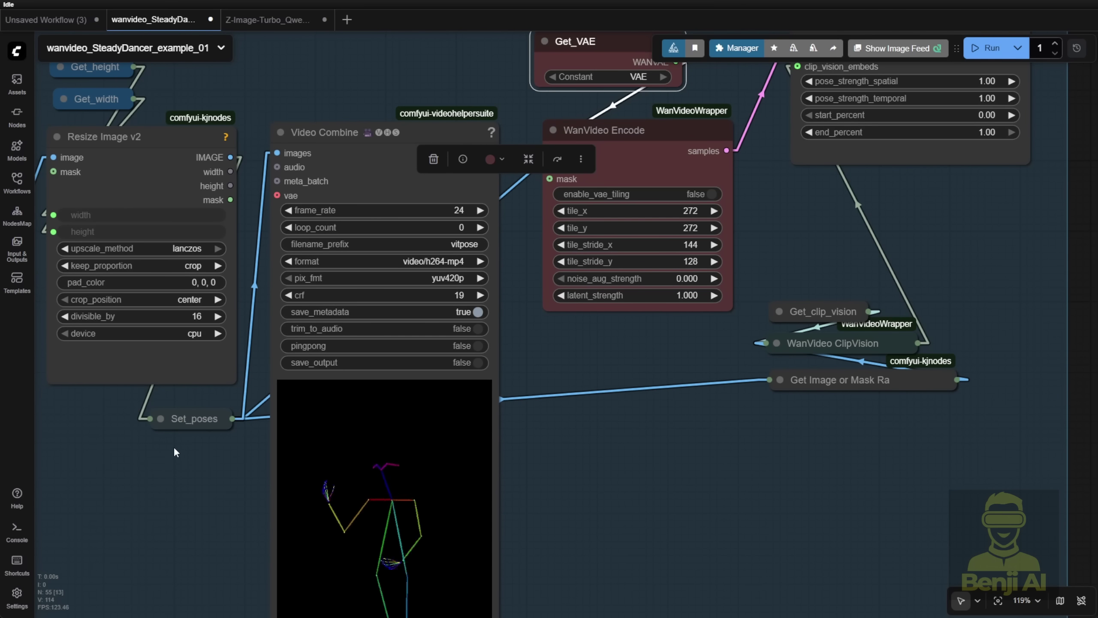
drag(208, 443, 150, 549)
click(571, 262)
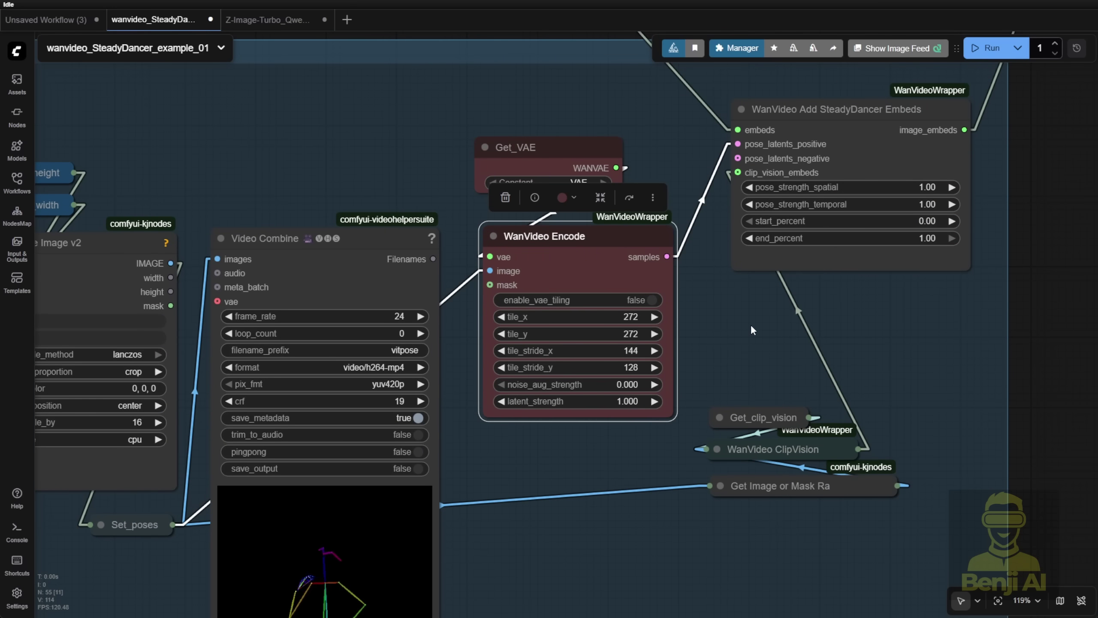
Select the WanVideo Add SteadyDancer Embeds node and examine its inputs, pose strength settings and connection from WanVideo Encode
drag(751, 328, 567, 491)
scroll(689, 305, up, 3)
click(582, 270)
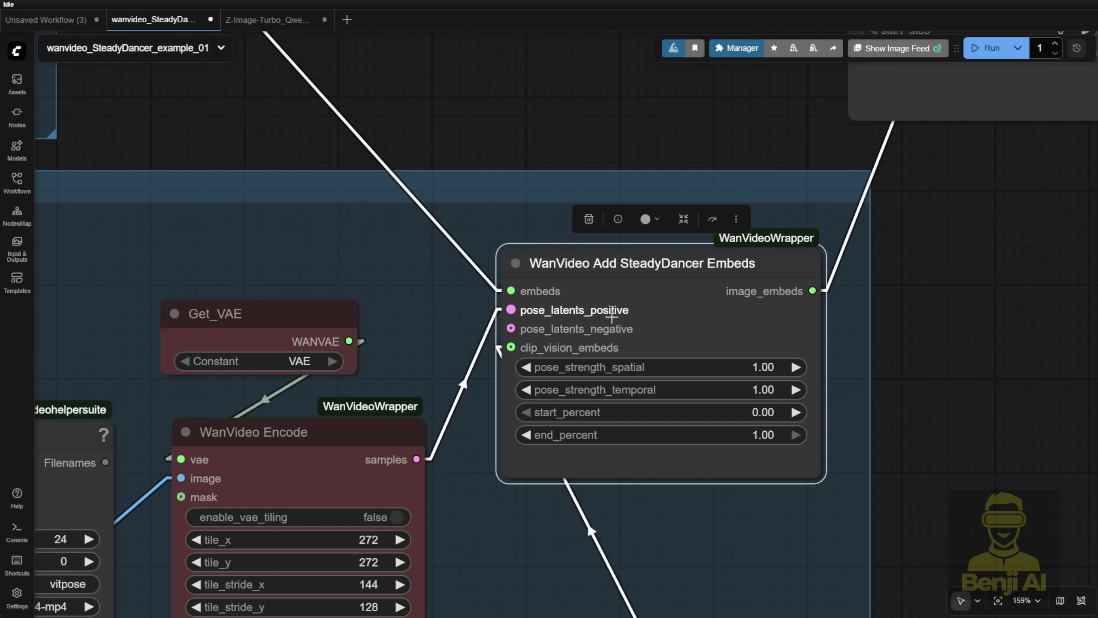
scroll(588, 321, up, 2)
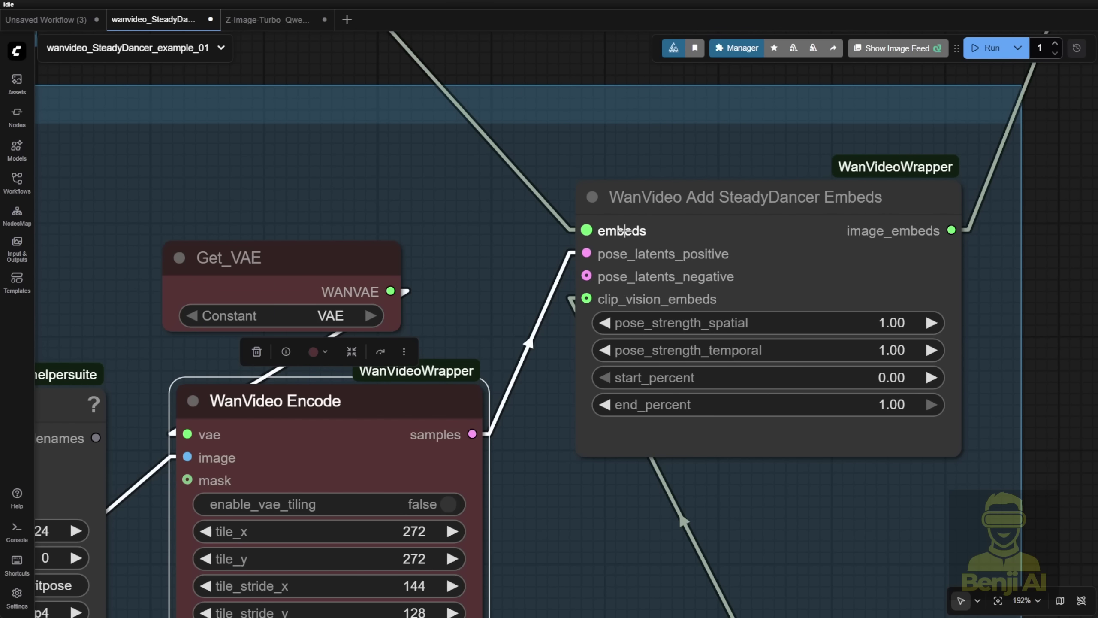
Trace the embeds link back to the reference image area and select the WanVideo ImageToVideo Encode node
drag(507, 65, 846, 412)
scroll(740, 286, down, 4)
drag(723, 273, 1020, 478)
scroll(524, 339, down, 2)
scroll(403, 312, down, 2)
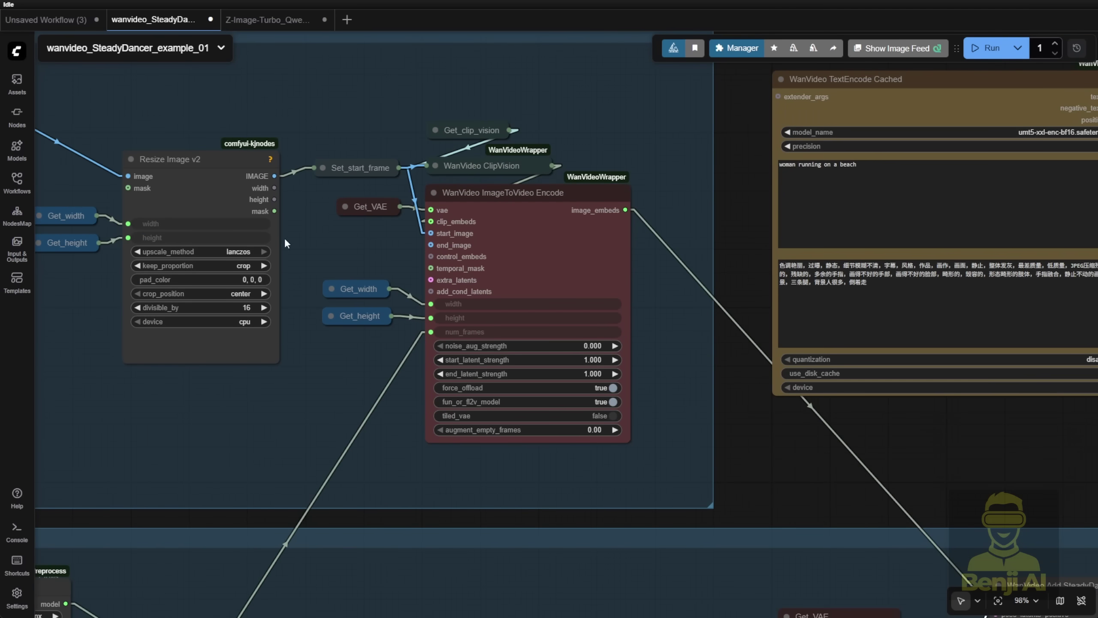
drag(641, 240, 888, 303)
scroll(888, 299, up, 2)
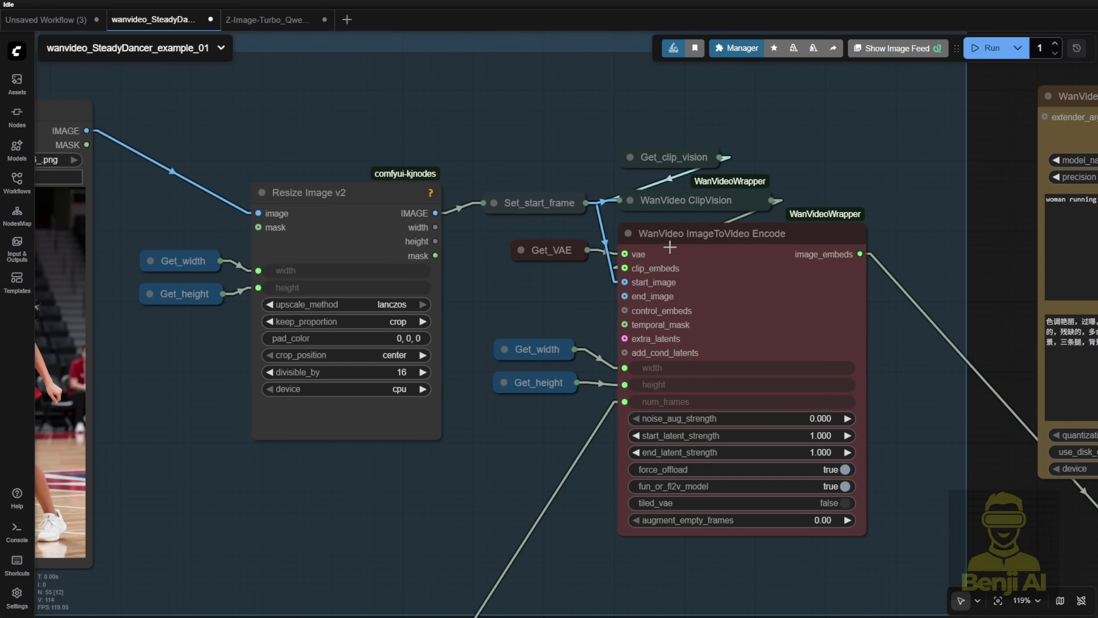
click(706, 240)
Inspect the reference image's Load Image and Resize Image v2 nodes, and the text encode and WanVideo Sampler Settings nodes
drag(357, 527, 588, 488)
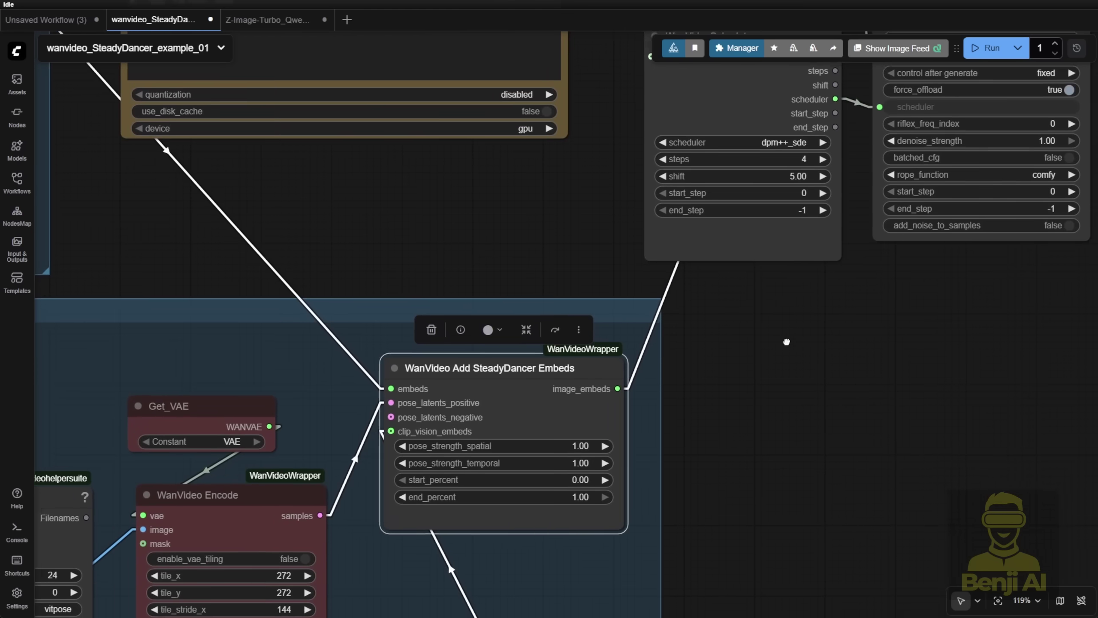
drag(785, 339, 563, 485)
drag(759, 442, 656, 586)
scroll(672, 499, down, 2)
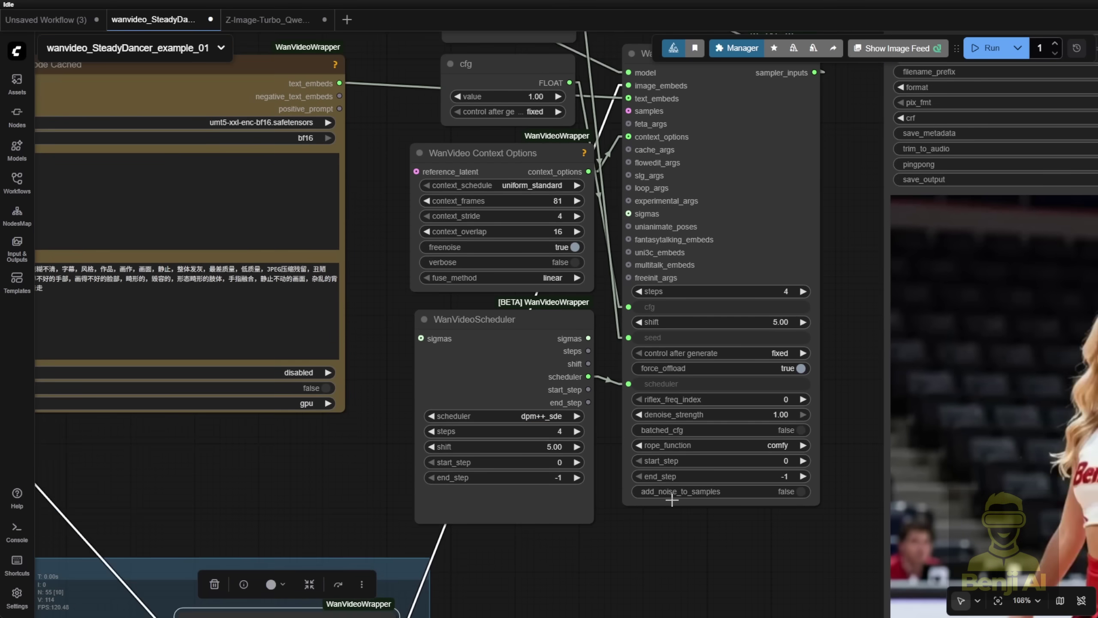
drag(828, 140, 877, 191)
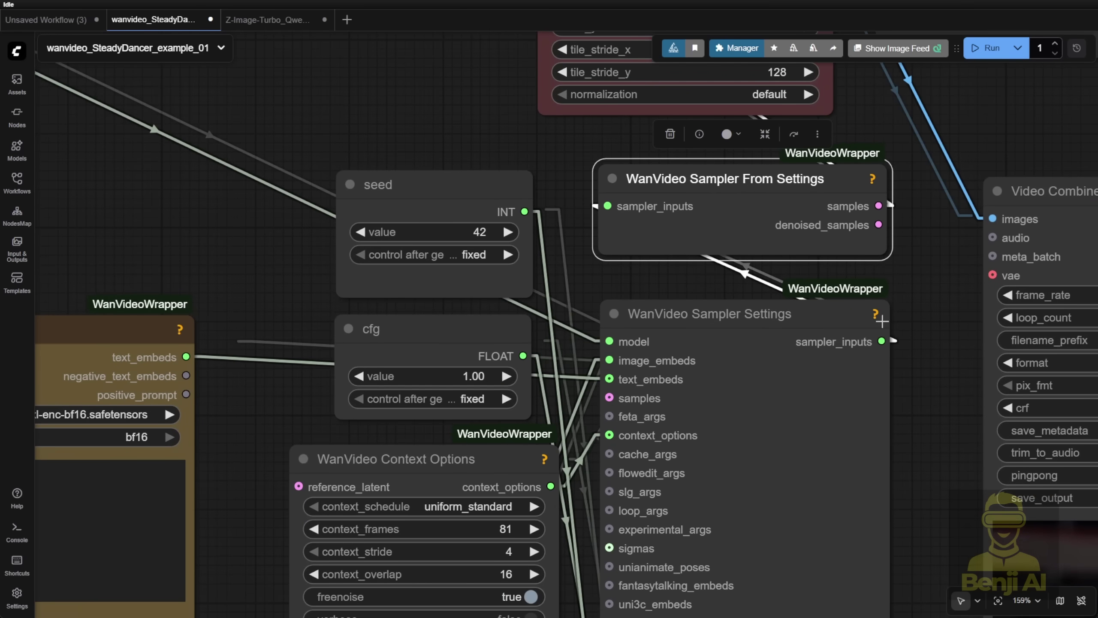
scroll(805, 216, down, 3)
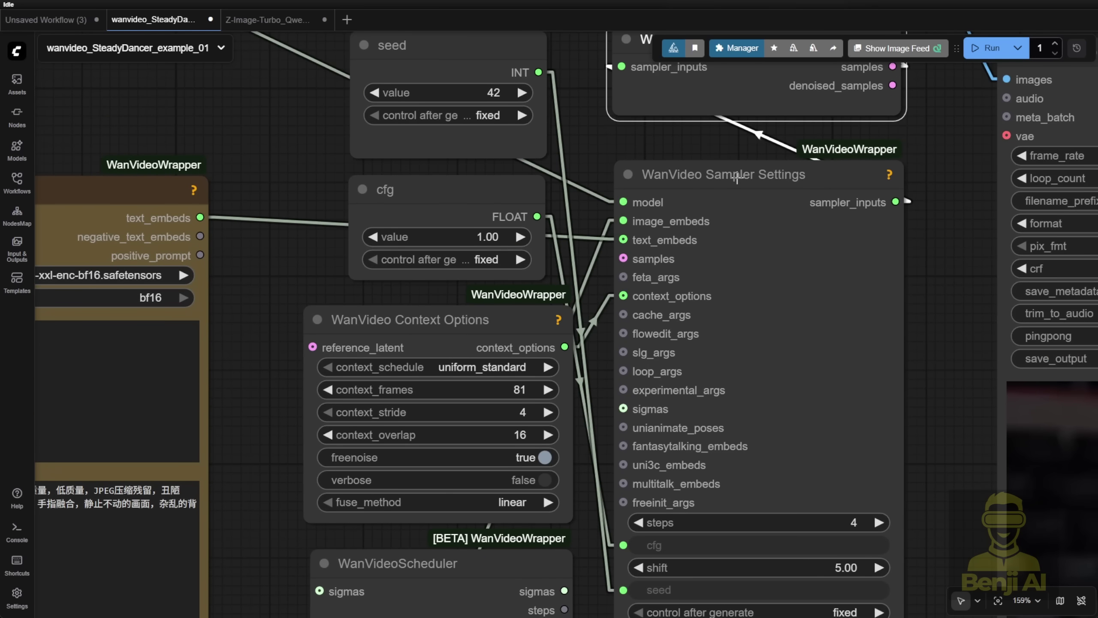
Add a WanVideo Sampler node over WanVideo Sampler Settings to compare their inputs and parameters, and delete it
double_click(943, 240)
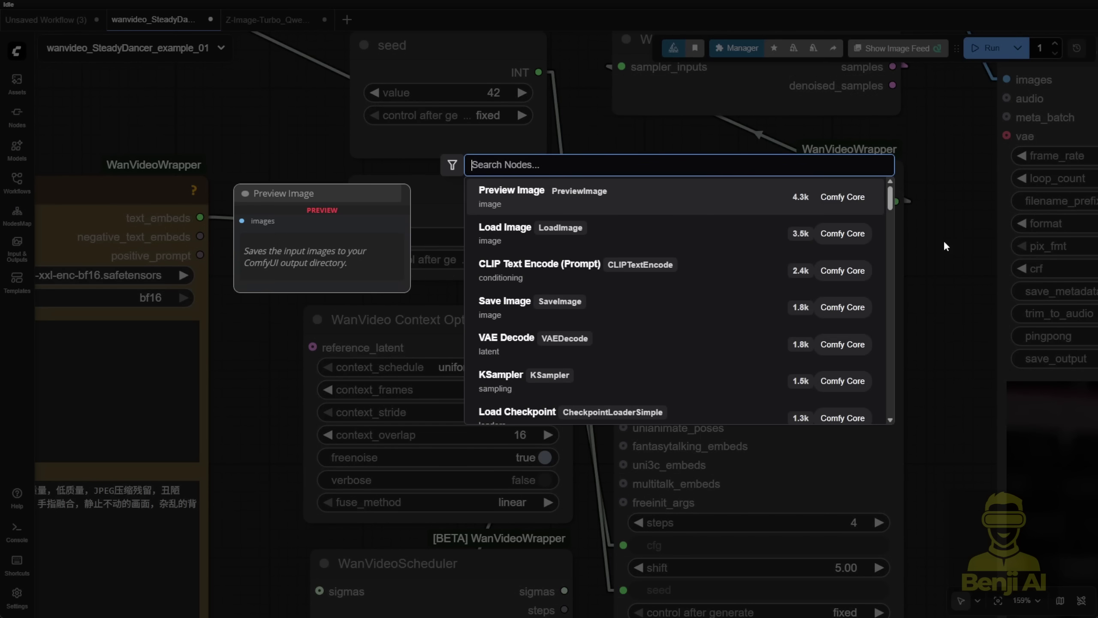
text(wan)
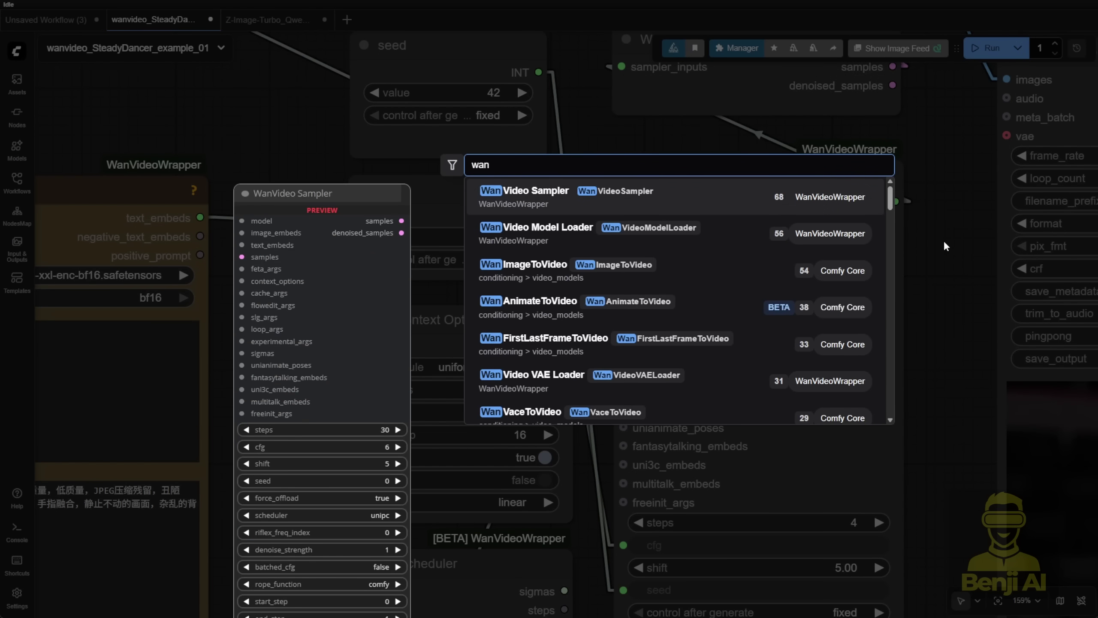
key(Return)
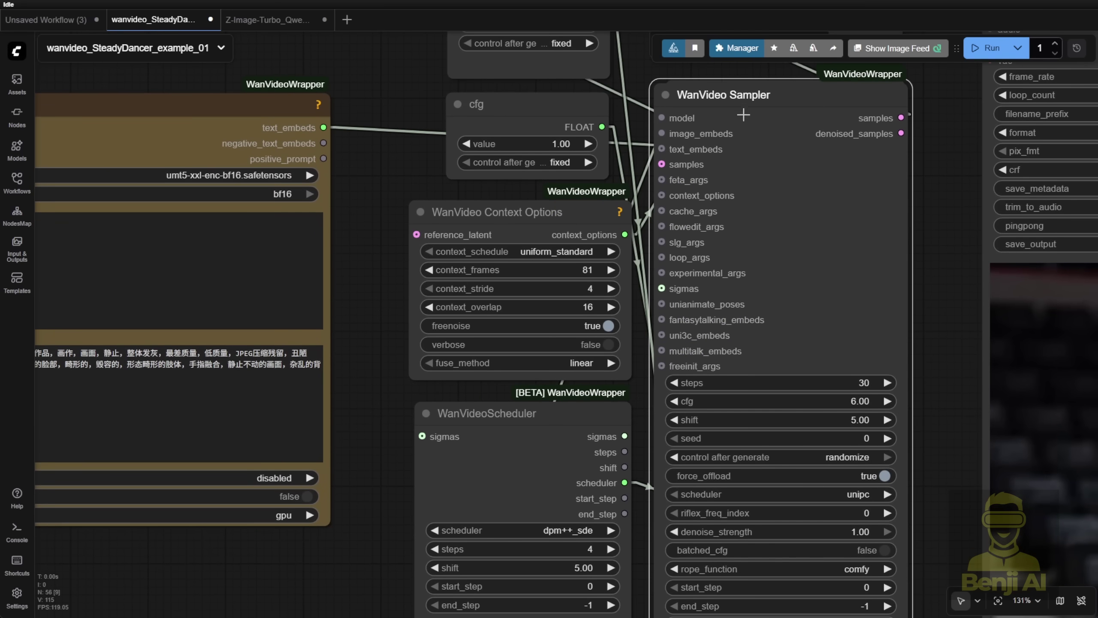
mouse_move(744, 111)
mouse_down()
mouse_move(782, 108)
mouse_move(734, 99)
mouse_up()
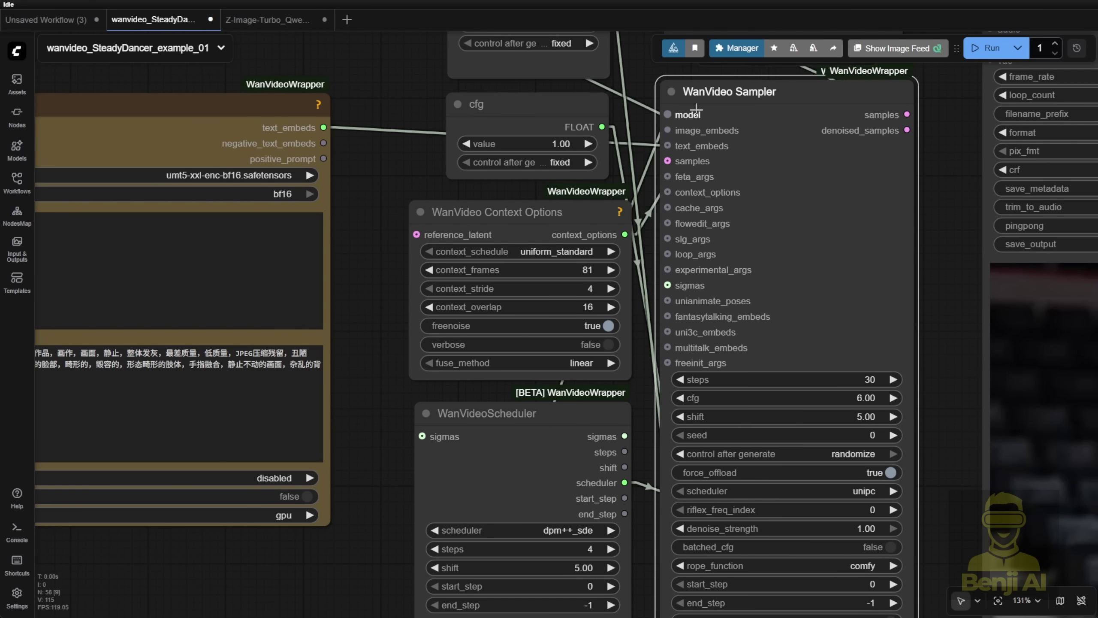
scroll(872, 156, down, 3)
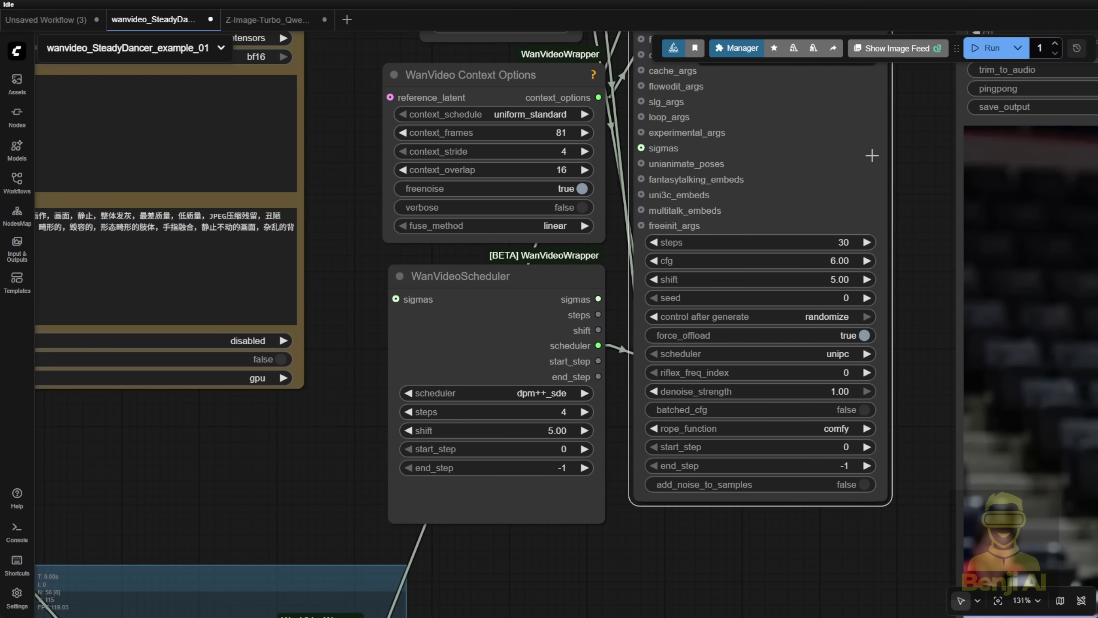
scroll(912, 156, up, 2)
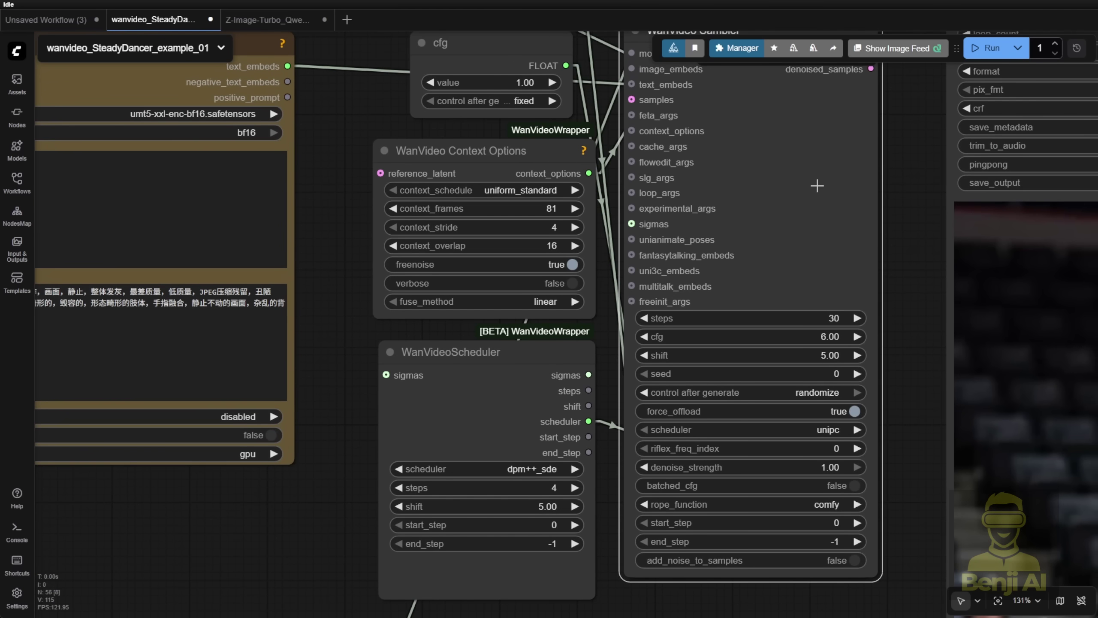
key(Delete)
Inspect the WanVideoScheduler settings, move that node slightly higher, and undo the move
drag(911, 156, 965, 306)
scroll(966, 286, down, 1)
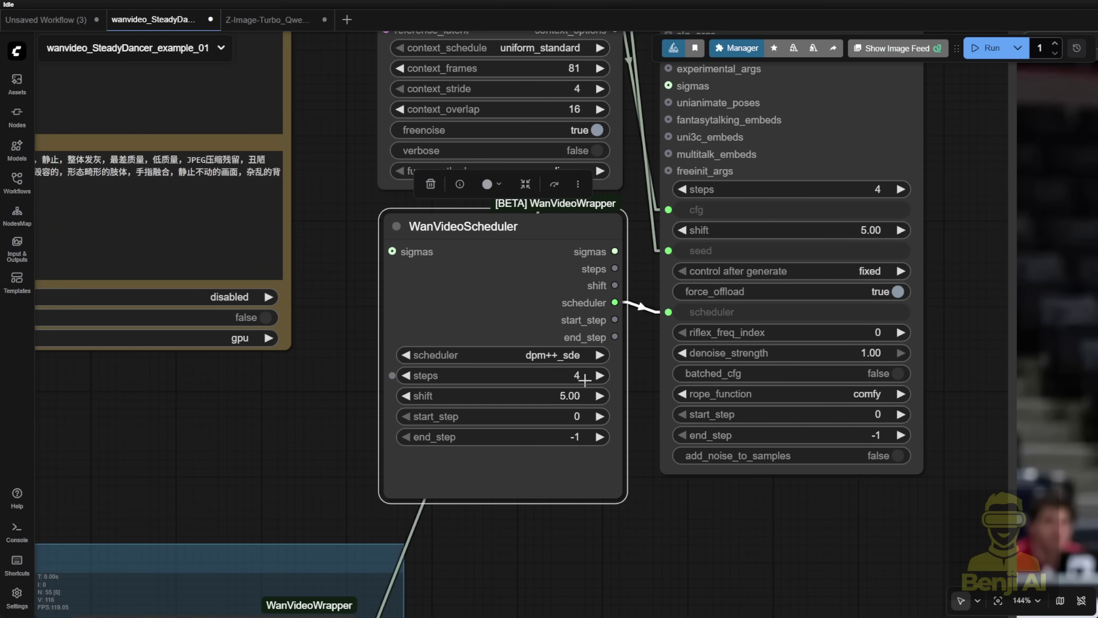
scroll(493, 400, up, 2)
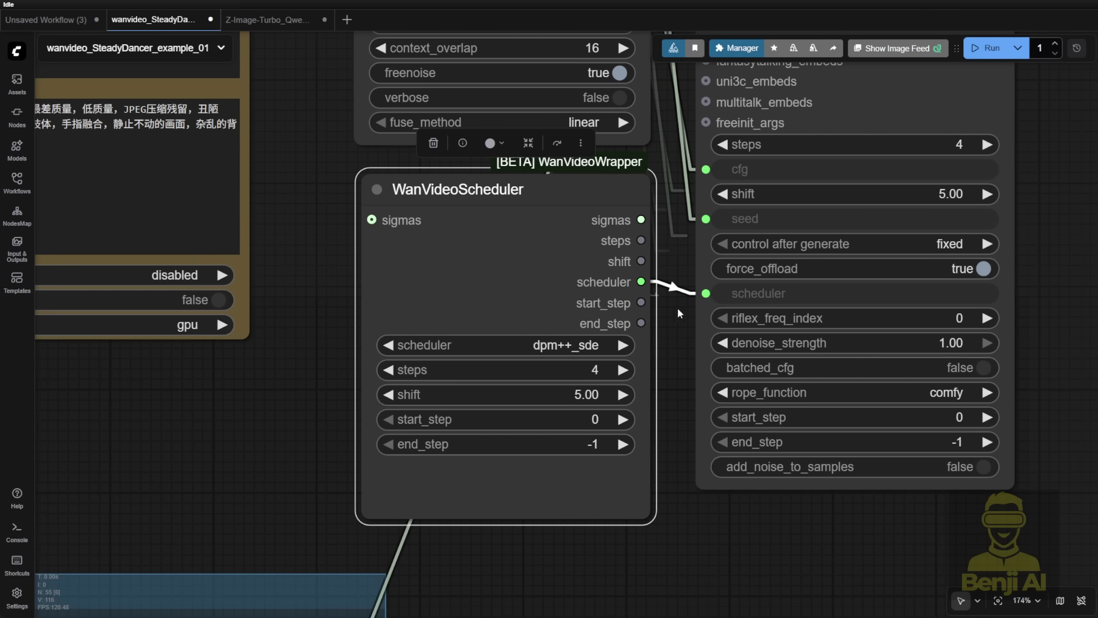
drag(481, 190, 490, 136)
key(ctrl+z)
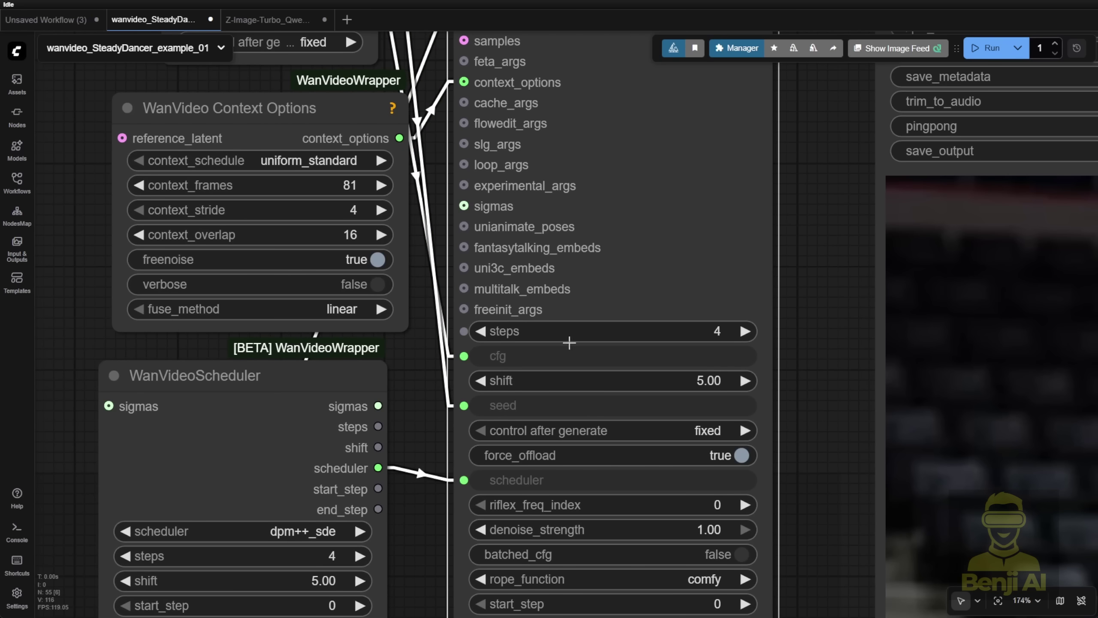
Set the steps of the WanVideo Sampler Settings node to 50
scroll(734, 182, down, 4)
drag(776, 178, 773, 216)
scroll(713, 303, up, 3)
click(647, 254)
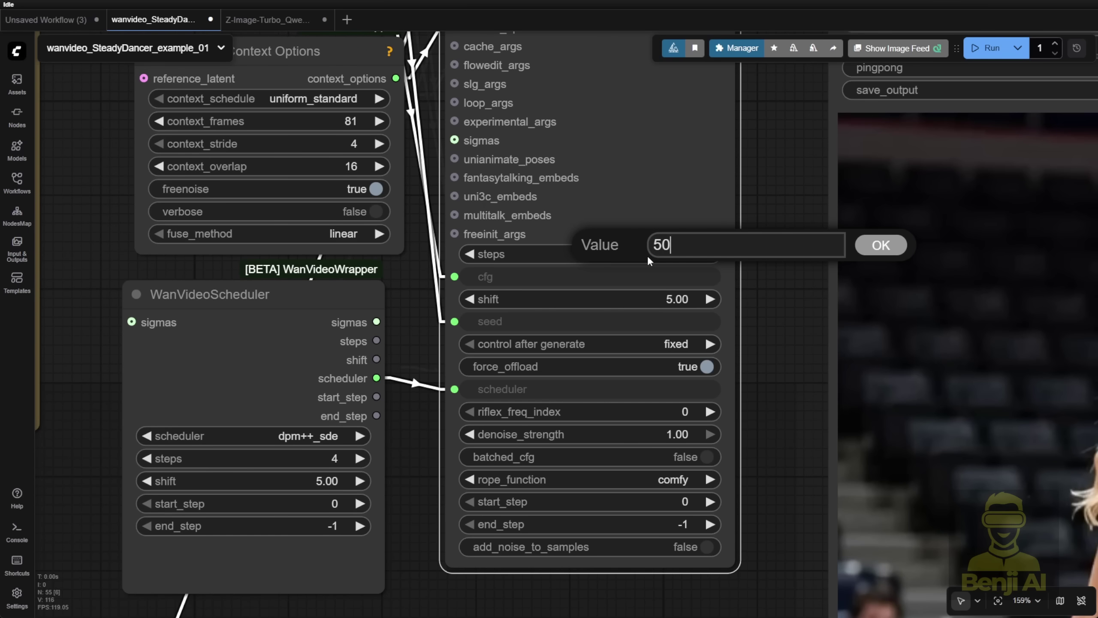
key(Return)
Select WanVideoScheduler to trace its scheduler link, and select WanVideo Decode to follow its image output
drag(792, 260, 960, 135)
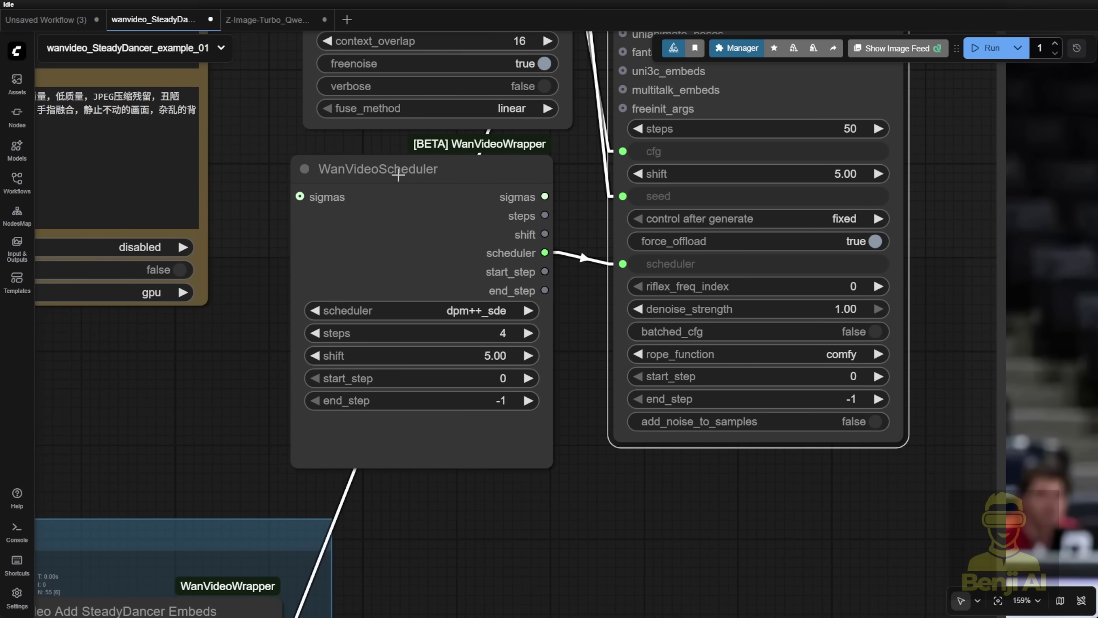
click(429, 172)
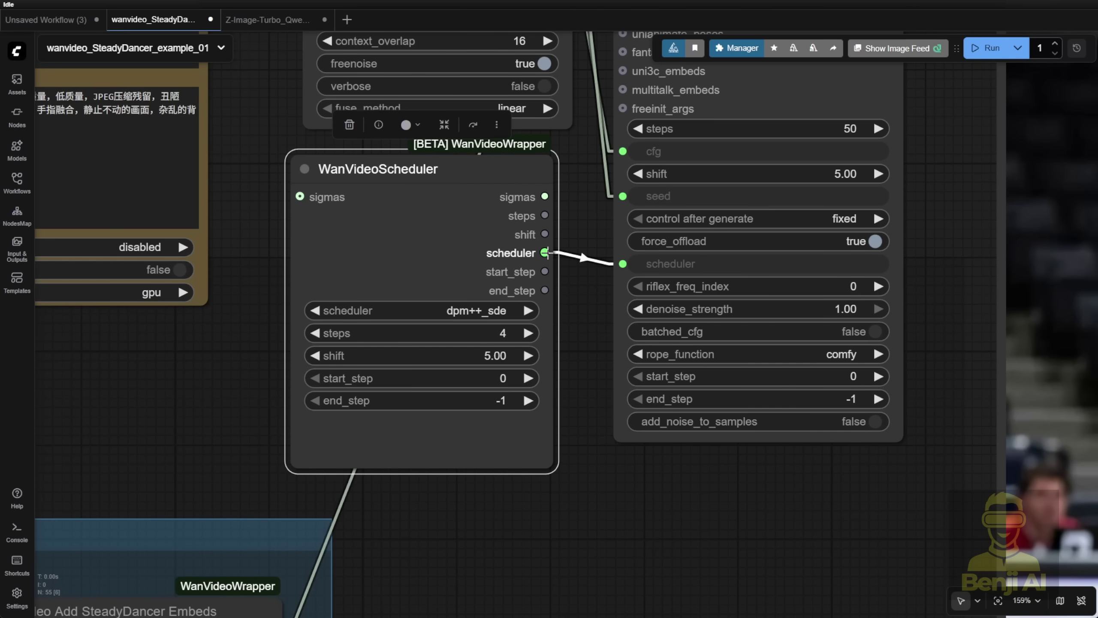
drag(919, 95, 817, 337)
scroll(819, 329, down, 4)
drag(821, 218, 660, 488)
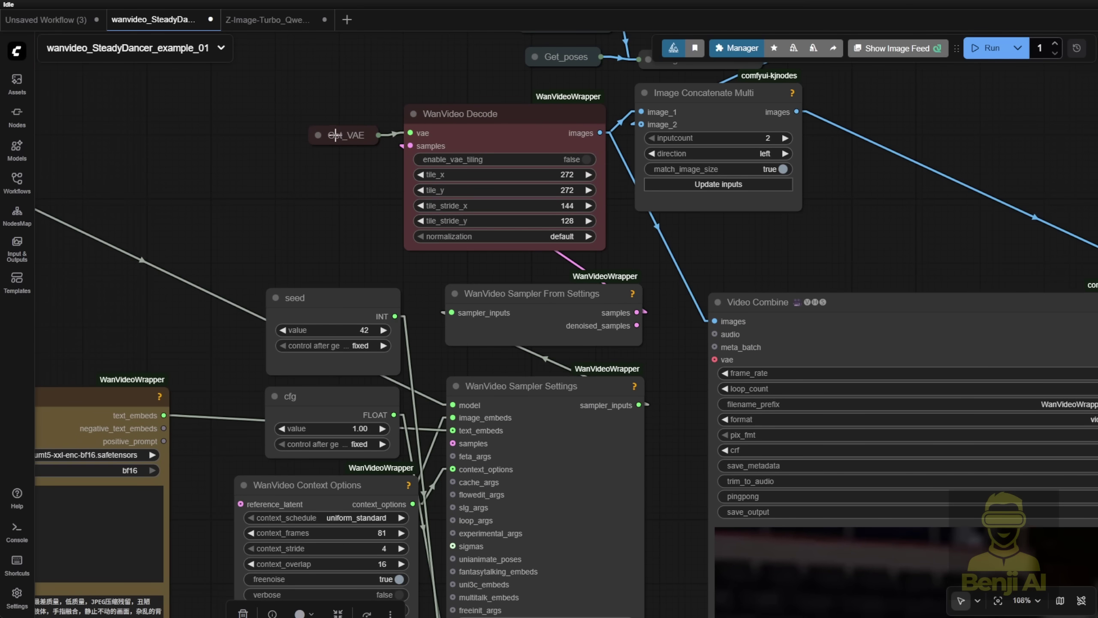
click(494, 120)
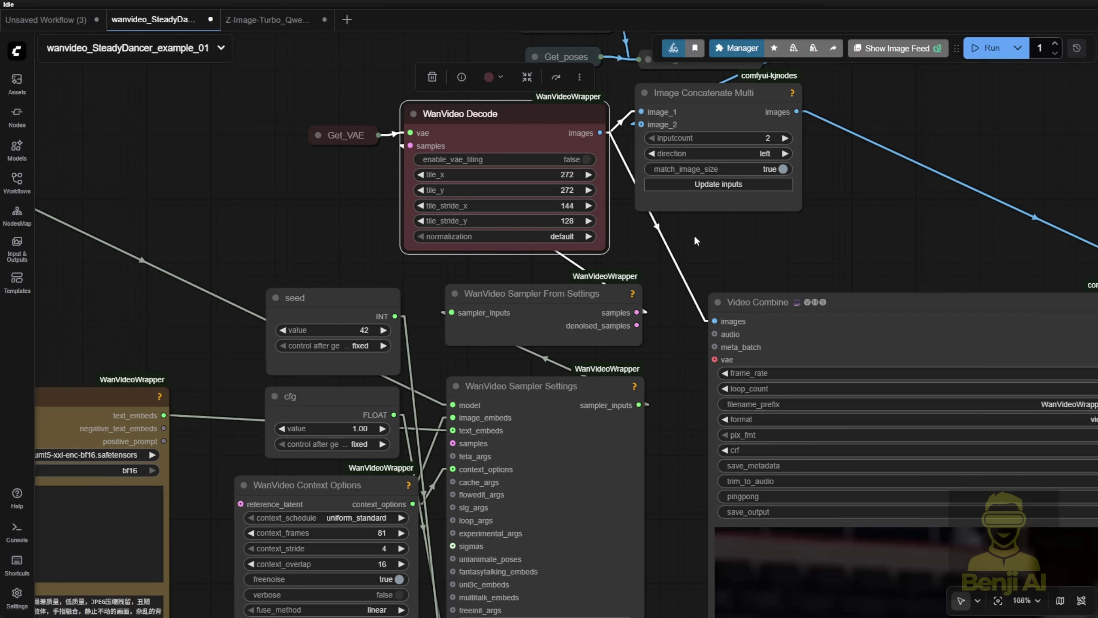
drag(490, 325, 305, 384)
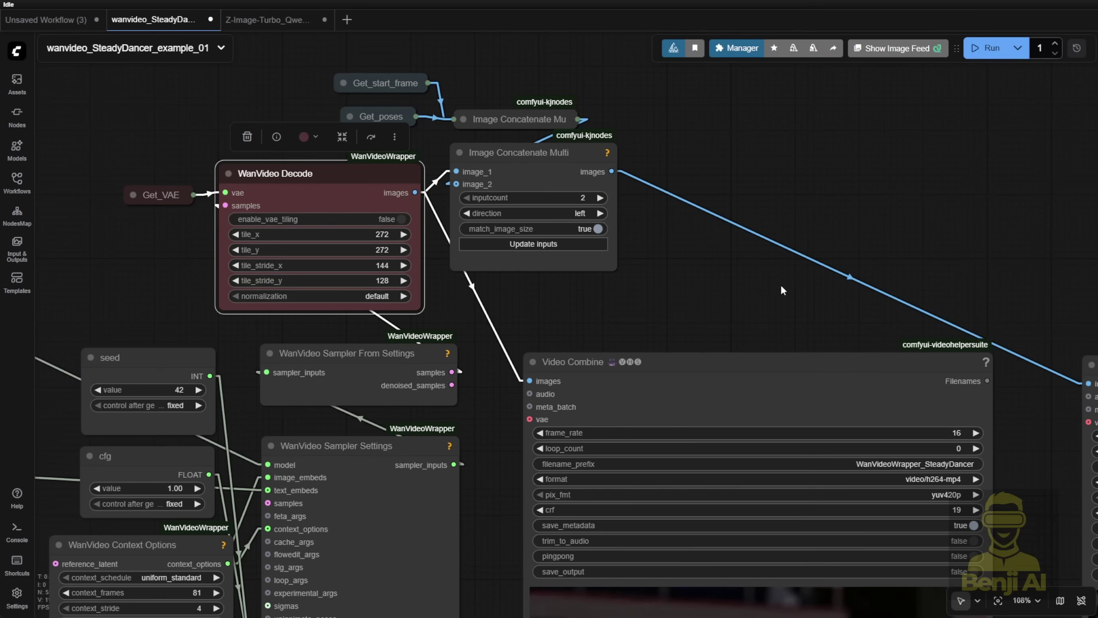
Examine the generated video preview beside the combined preview of reference image, pose skeleton and result
drag(781, 286, 298, 27)
scroll(571, 262, down, 4)
drag(570, 297, 353, 60)
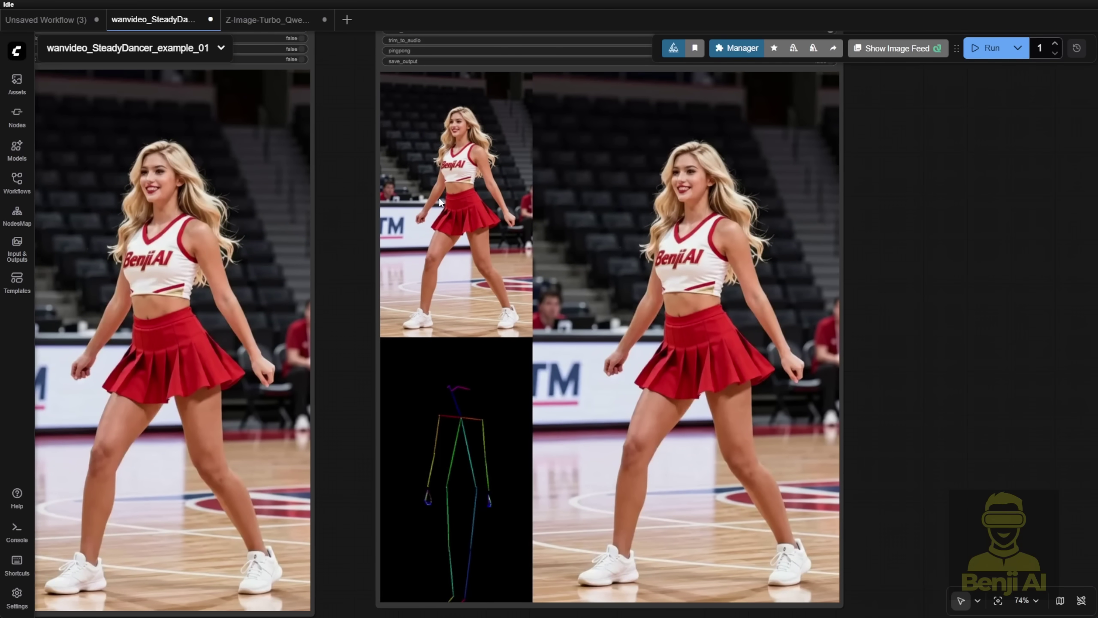
right_click(577, 181)
click(583, 277)
scroll(921, 259, down, 5)
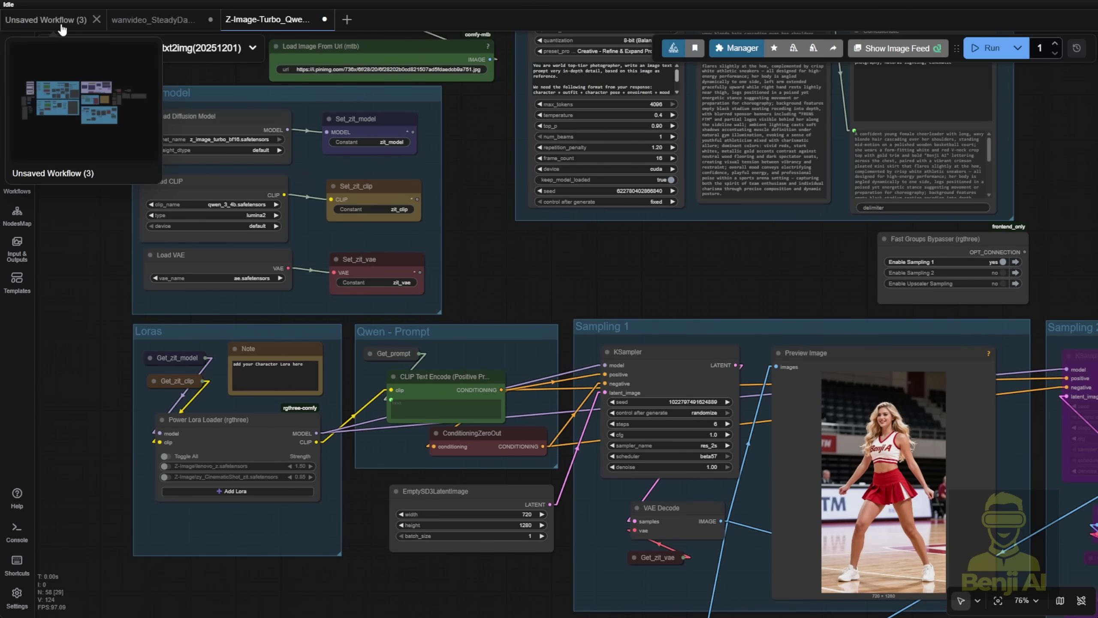
Switch to Unsaved Workflow (3) and review its Models, Reference image and Qwen Edit - Change Video Character Outfit groups
click(61, 21)
drag(680, 68, 600, 44)
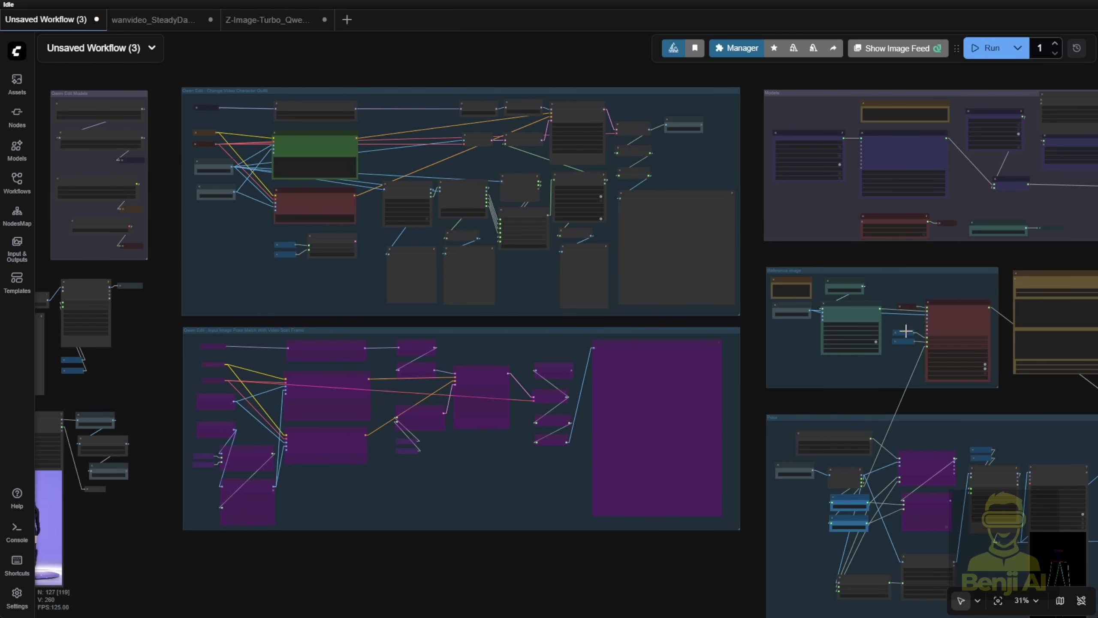
scroll(910, 329, up, 8)
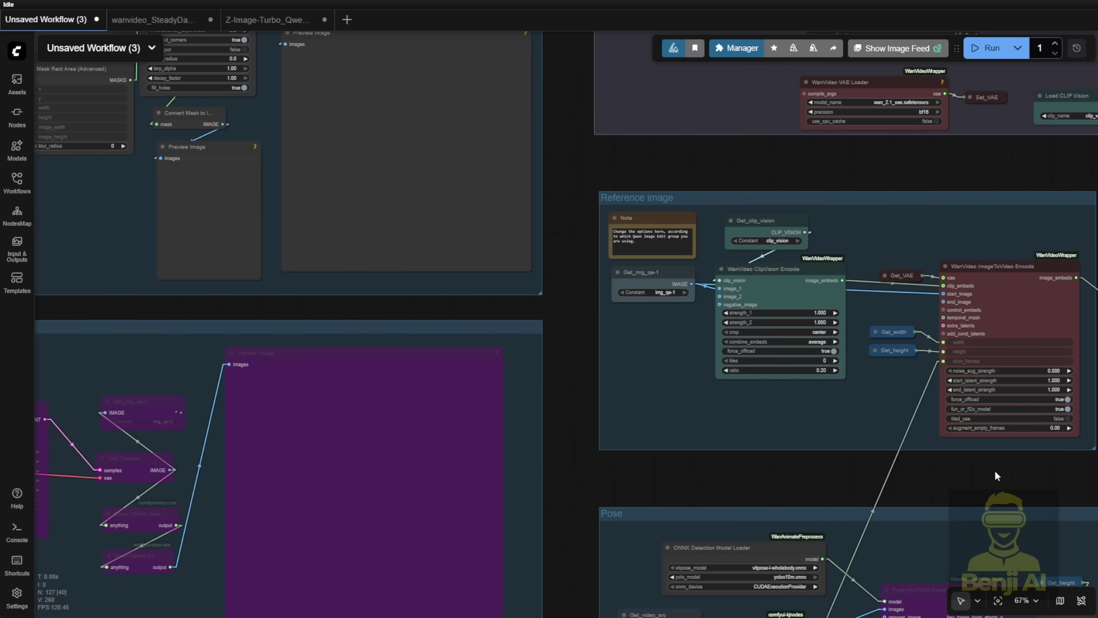
drag(995, 470, 384, 521)
drag(578, 157, 683, 262)
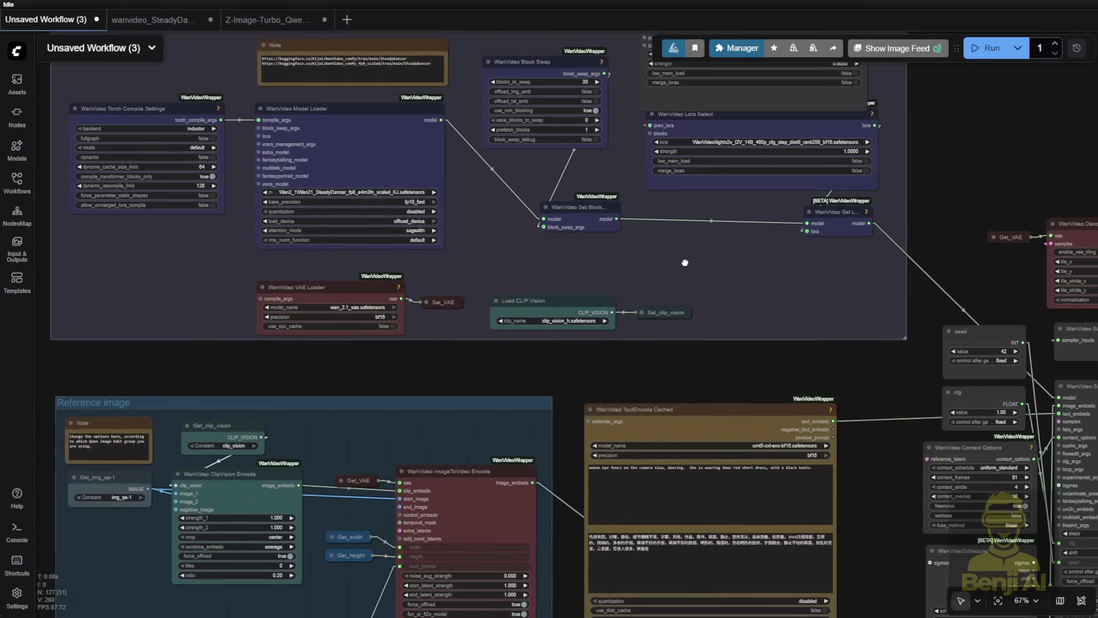
scroll(325, 216, up, 2)
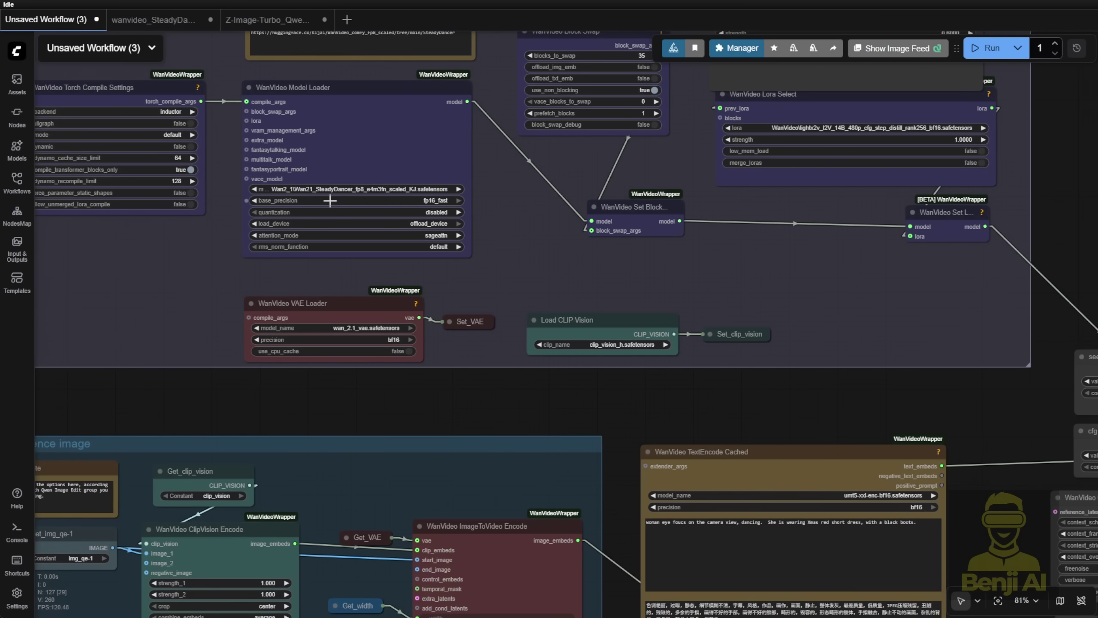
scroll(329, 200, down, 7)
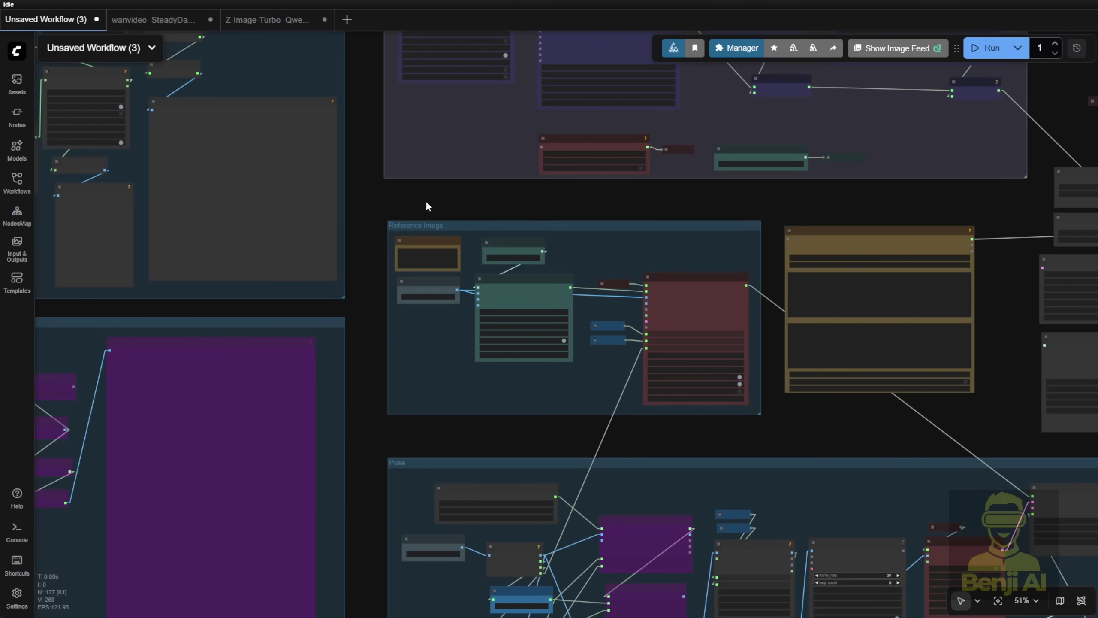
drag(427, 205, 954, 264)
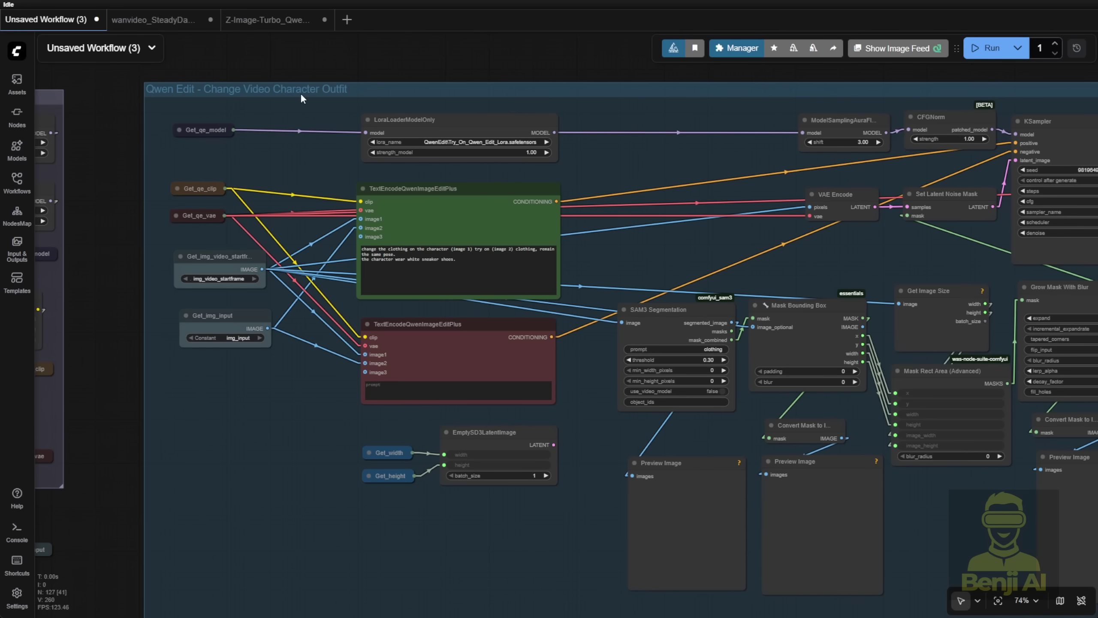
Activate the bypassed nodes in the Qwen Edit - Input Image Pose Match With Video Start Frame group
scroll(291, 482, down, 3)
drag(291, 482, 366, 47)
scroll(315, 204, up, 4)
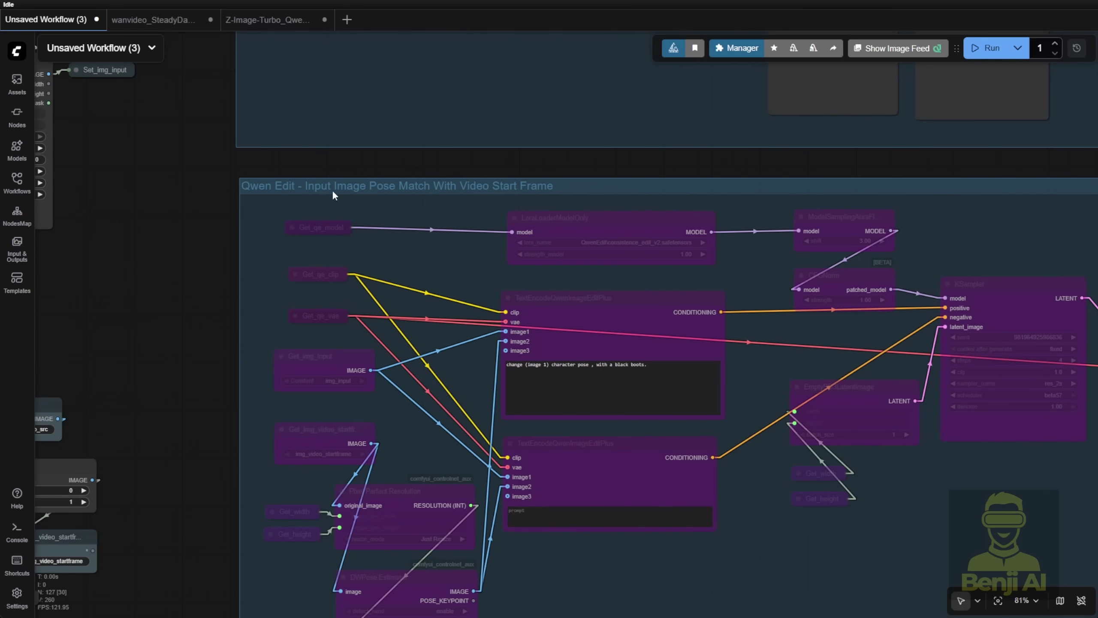
right_click(464, 205)
click(543, 386)
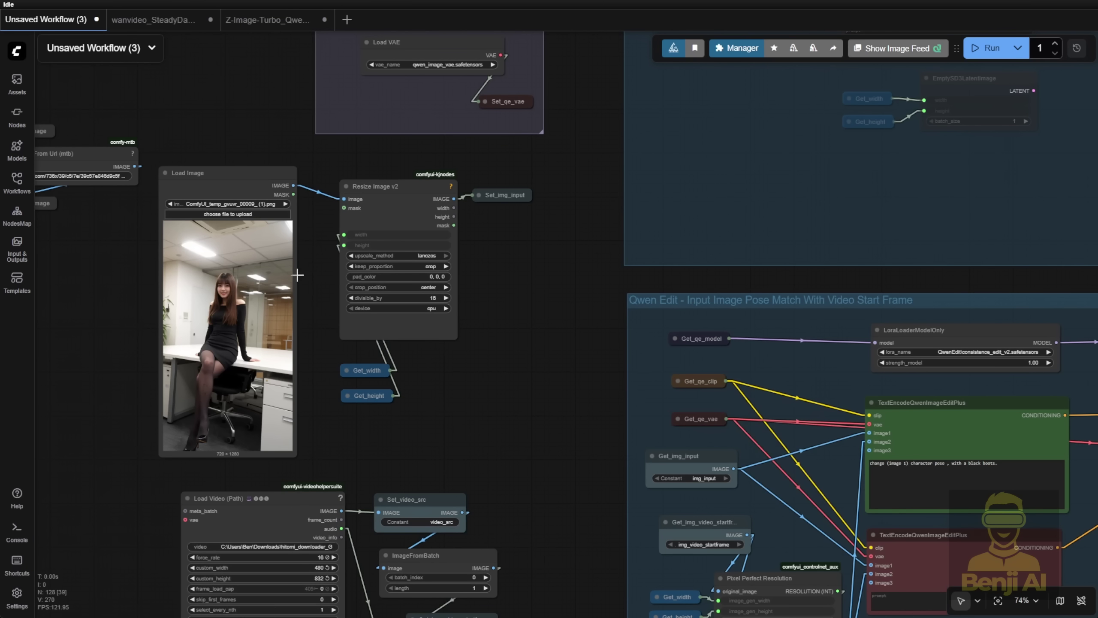
Select the Load Image node holding the input character, and examine the Load Video (Path) source and its start-frame extraction nodes
scroll(312, 218, up, 3)
click(243, 185)
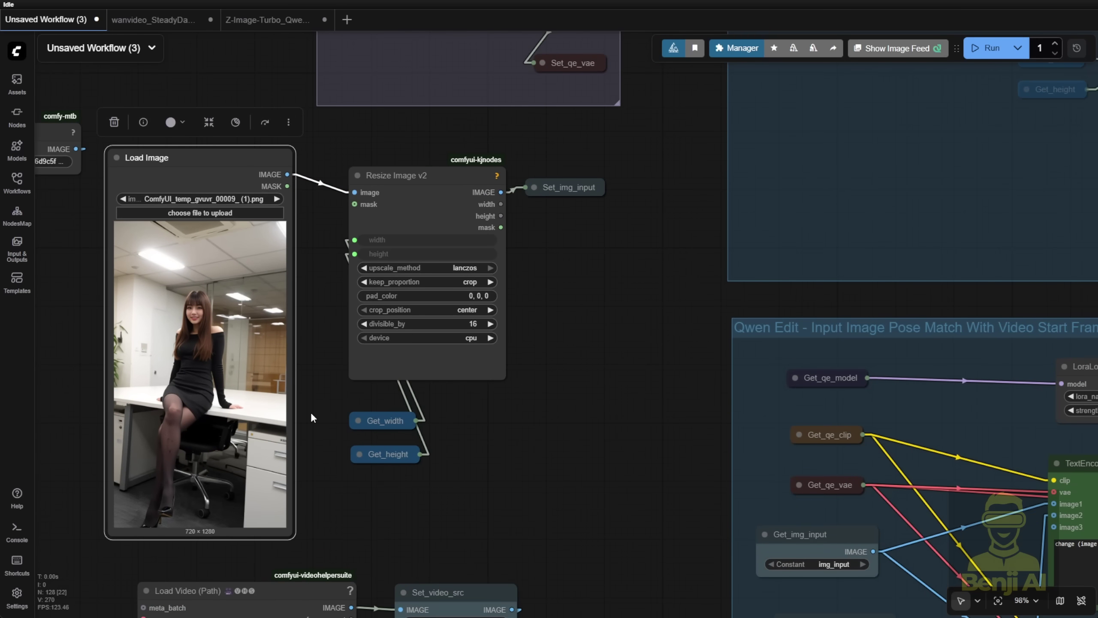
drag(537, 408, 520, 187)
drag(514, 317, 542, 34)
scroll(259, 377, down, 3)
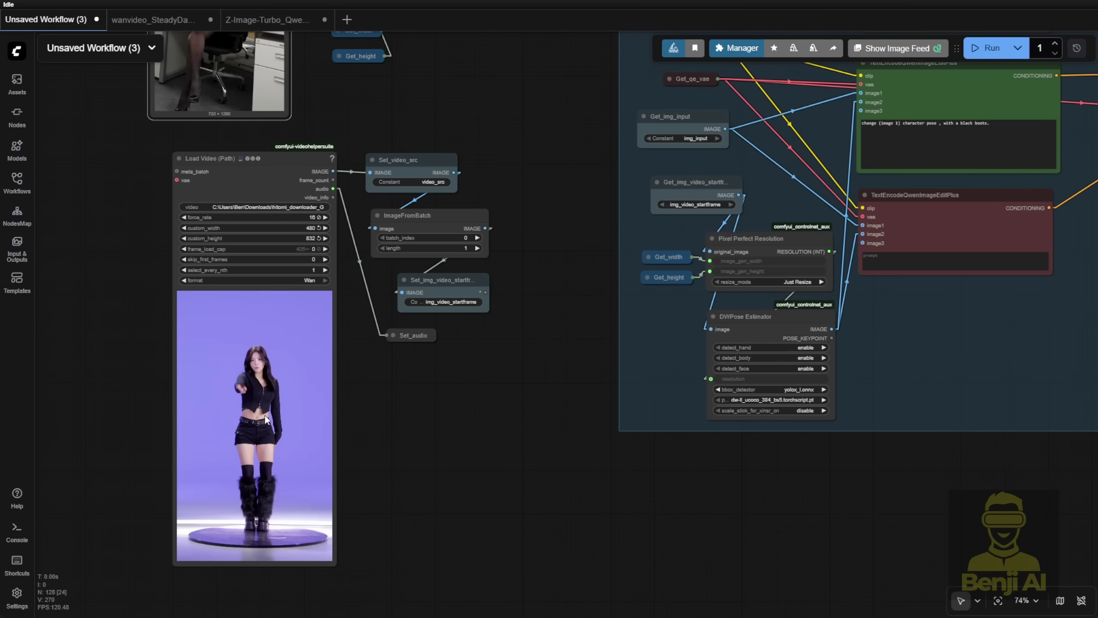
Examine the Qwen Edit - Input Image Pose Match With Video Start Frame group from the start-frame inputs through to the Set_img_qe-2 output node
drag(530, 340, 478, 521)
drag(584, 277, 273, 289)
scroll(273, 290, down, 2)
click(319, 181)
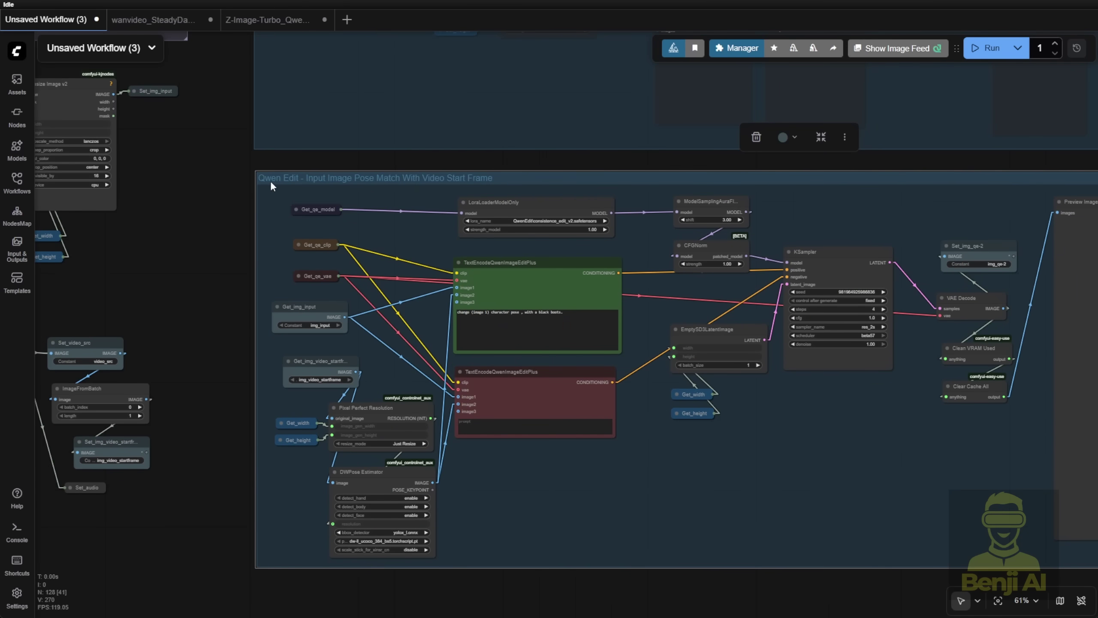
scroll(881, 510, right, 8)
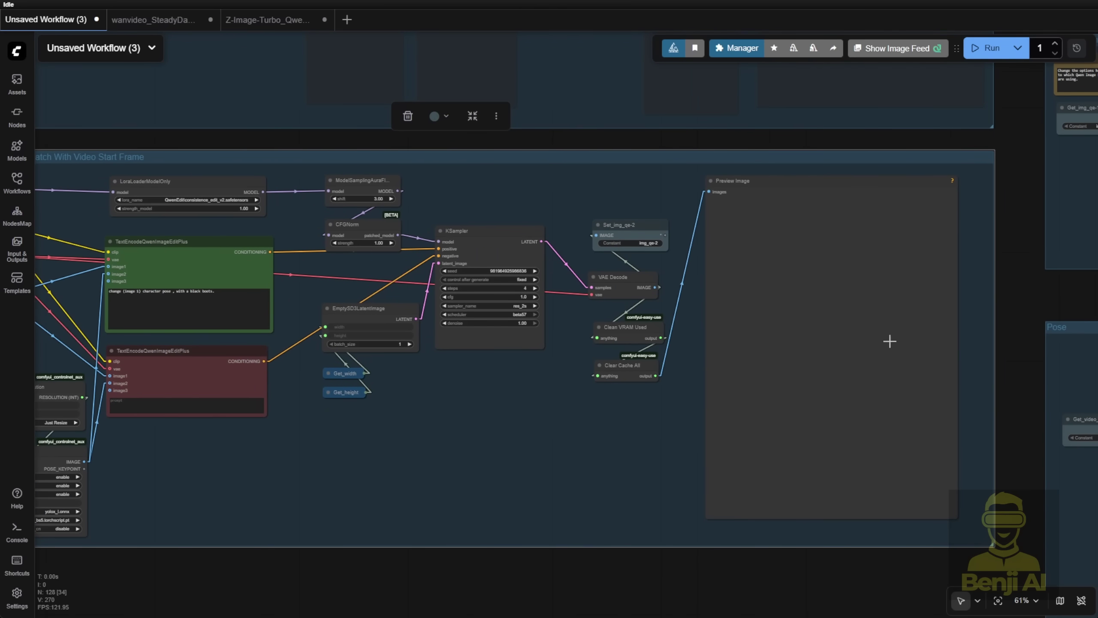
drag(482, 450, 666, 407)
scroll(665, 407, up, 2)
drag(757, 401, 369, 526)
scroll(463, 272, up, 6)
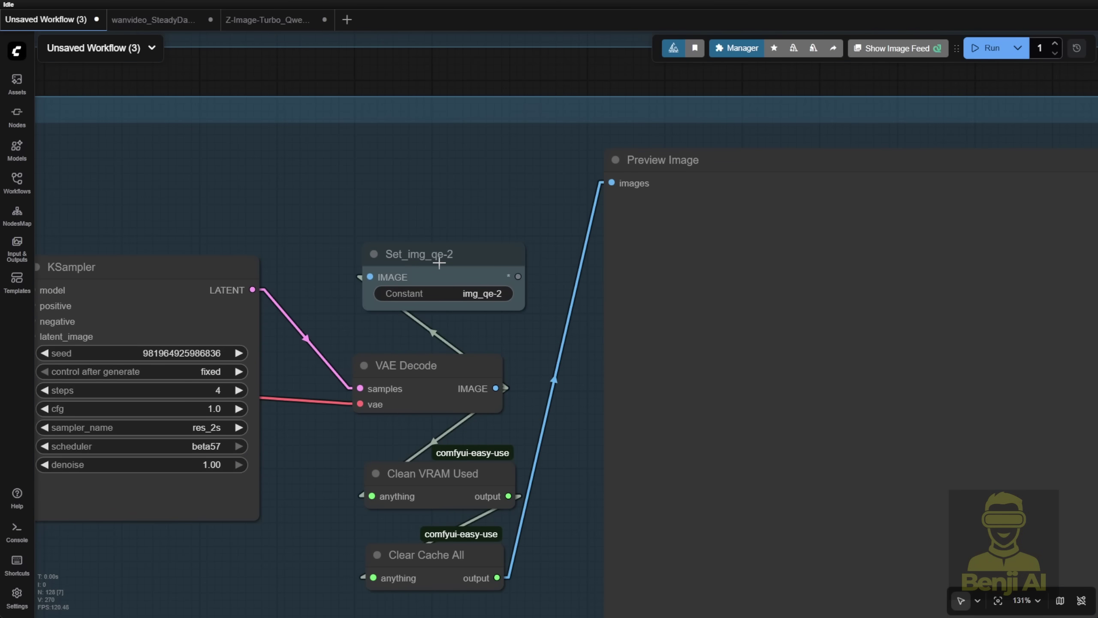
drag(520, 308, 536, 309)
scroll(526, 362, down, 2)
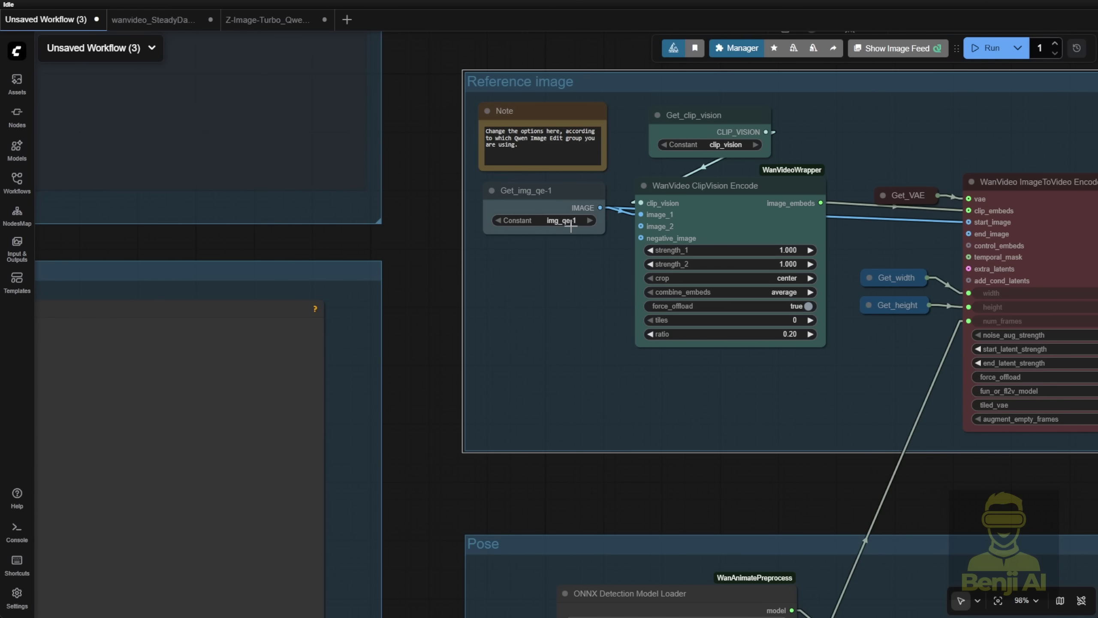
Set the Get image node in the Reference image group to img_qe-2, matching the Set node of the pose-match group
drag(604, 233, 619, 233)
scroll(551, 277, down, 3)
scroll(653, 338, down, 3)
drag(606, 314, 1026, 505)
scroll(310, 333, down, 3)
scroll(1018, 505, up, 11)
click(538, 269)
drag(454, 381, 843, 257)
scroll(838, 260, down, 4)
drag(217, 268, 722, 184)
click(757, 248)
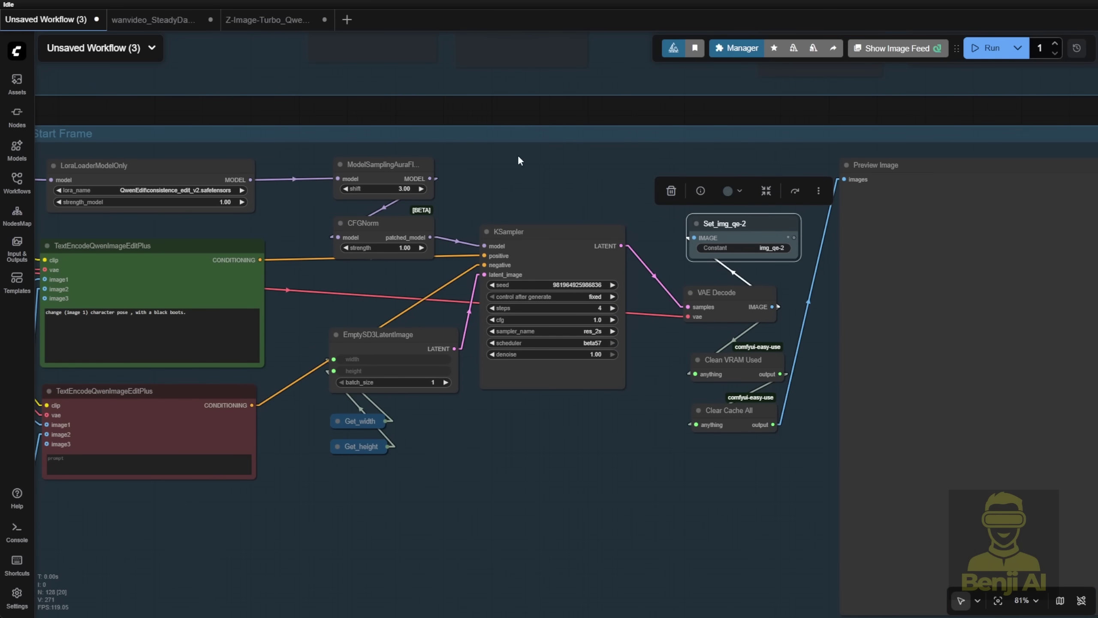
Run the workflow and follow its execution from the input nodes through the pose-match, Reference image and Pose groups
click(558, 186)
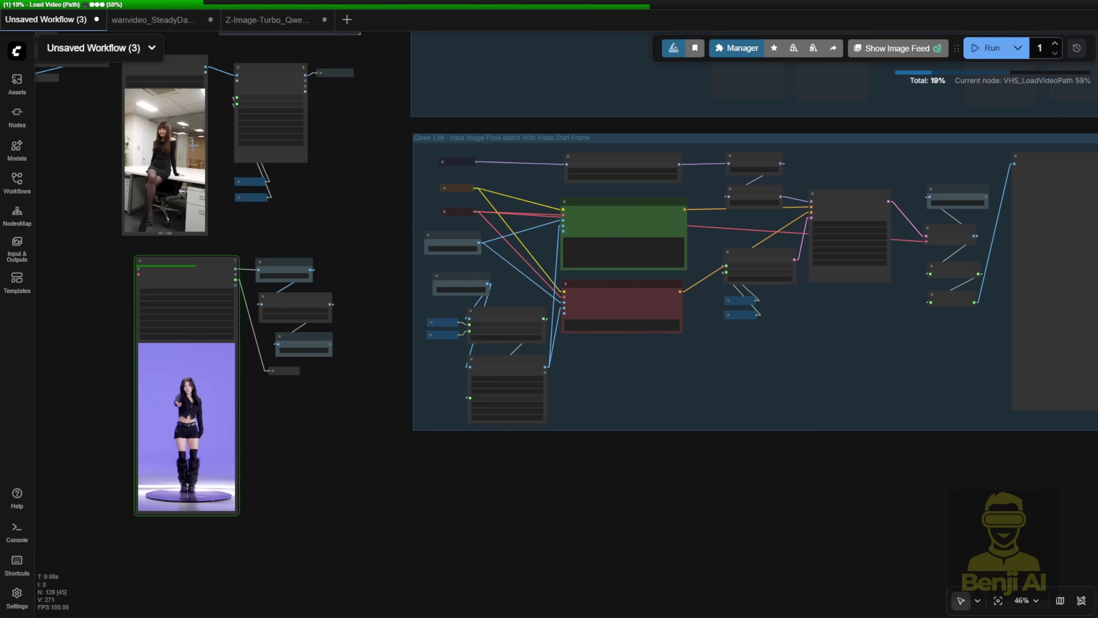
click(171, 74)
drag(330, 212, 49, 299)
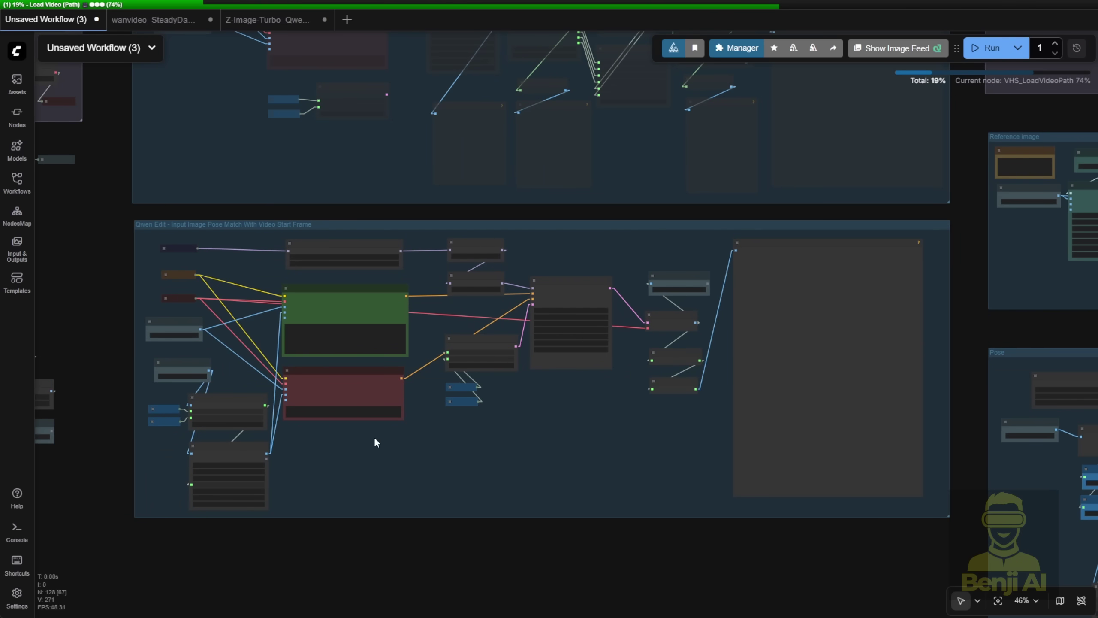
scroll(376, 439, down, 3)
drag(716, 351, 516, 351)
scroll(517, 351, up, 4)
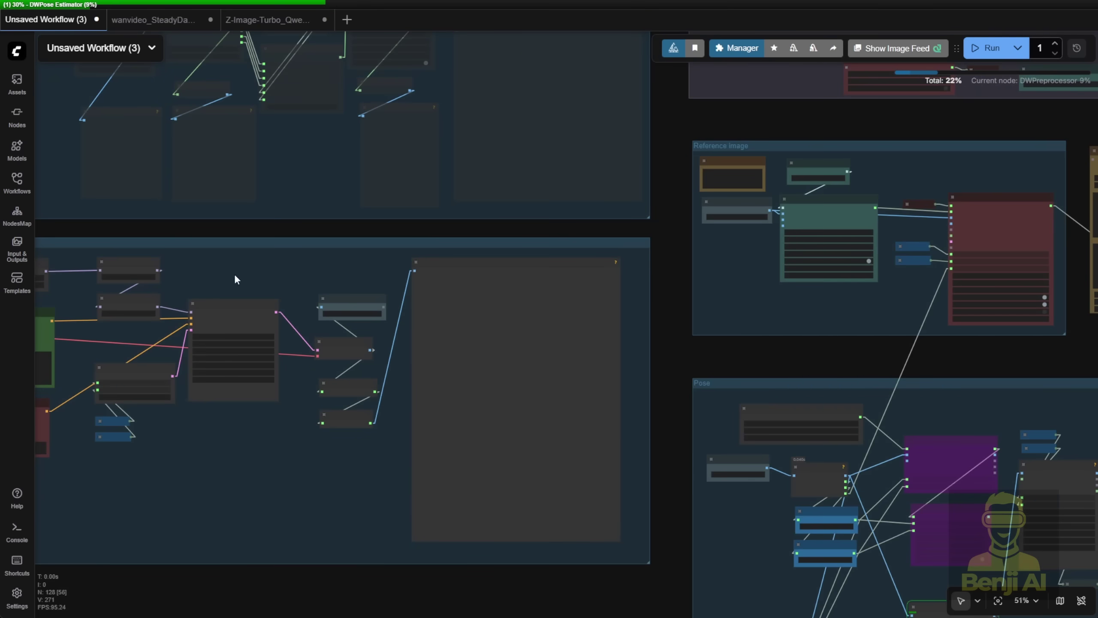
scroll(239, 272, down, 4)
drag(918, 343, 693, 419)
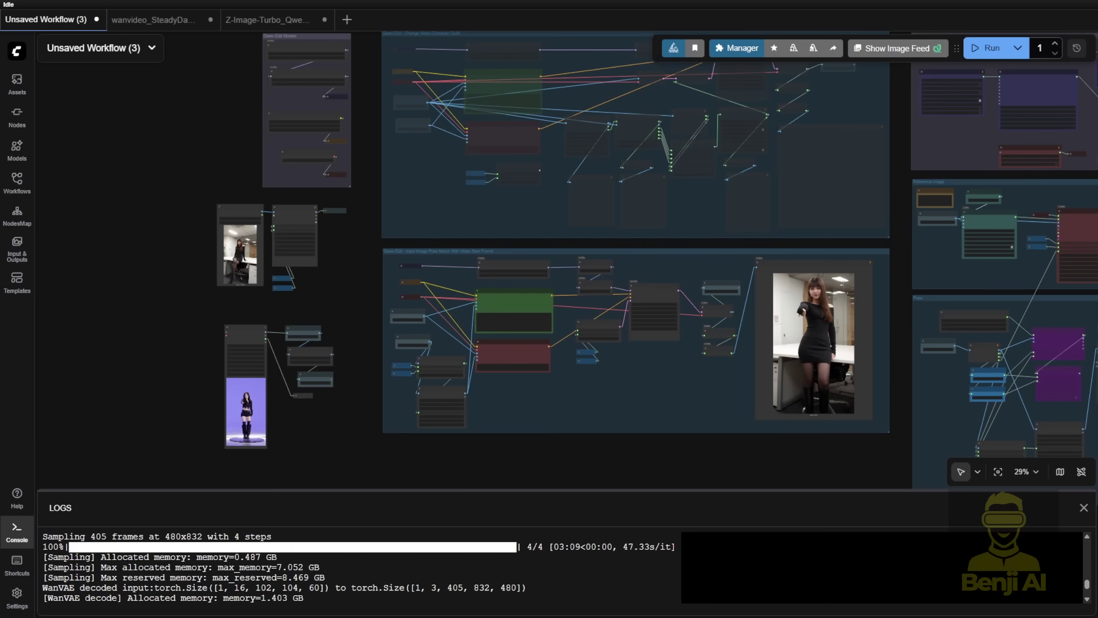
Examine the pose-matched image in the Preview Image node and the positive TextEncodeQwenImageEditPlus prompt behind it
scroll(618, 399, up, 4)
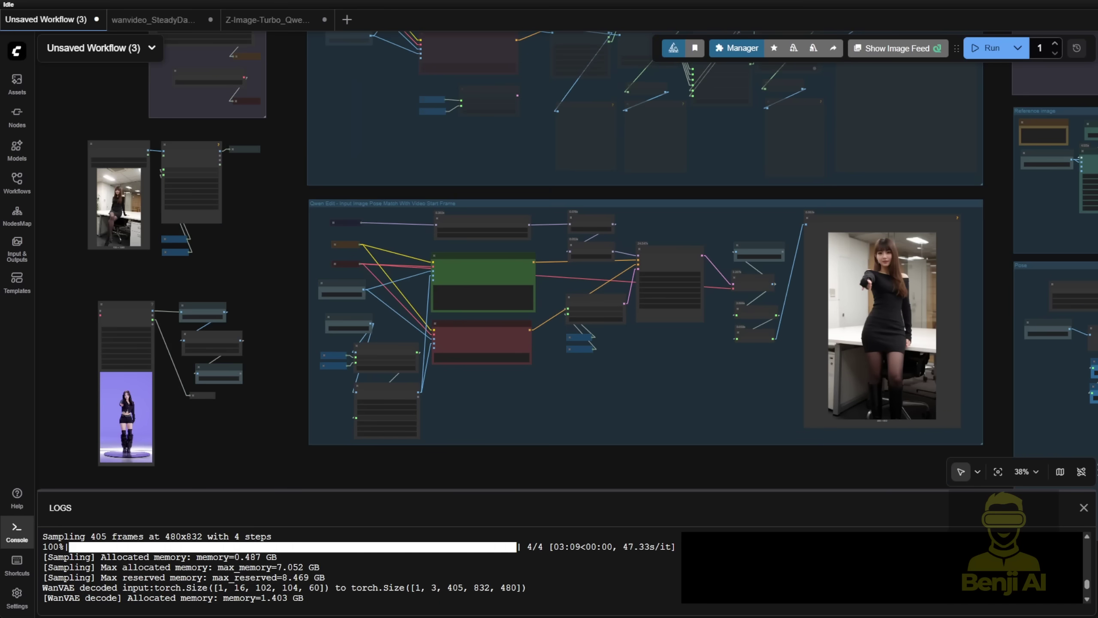
drag(792, 395, 551, 405)
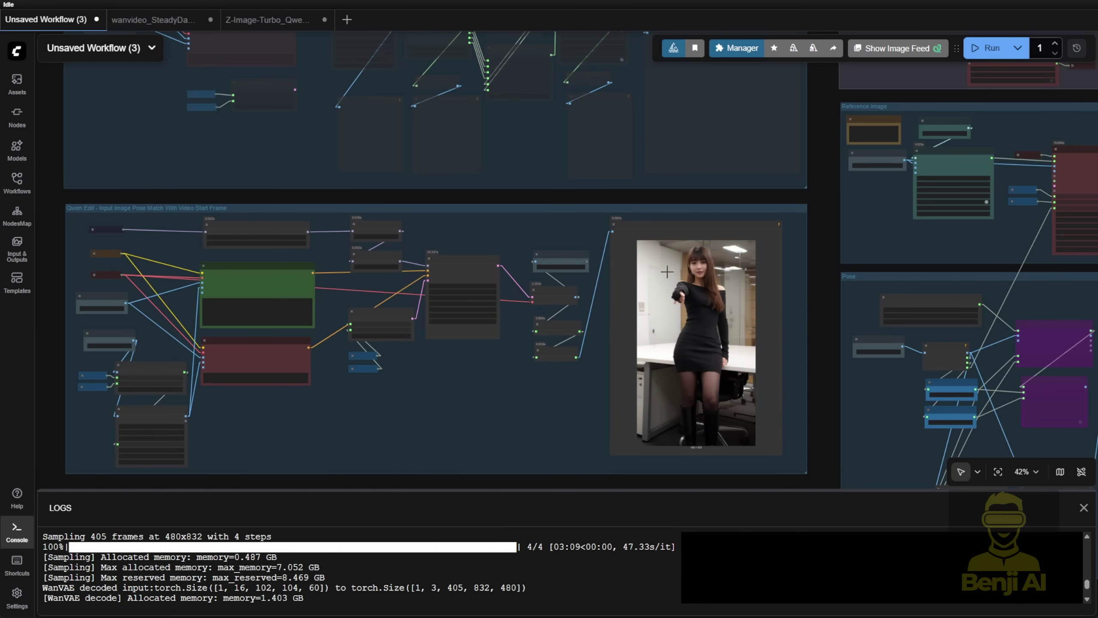
scroll(700, 302, up, 2)
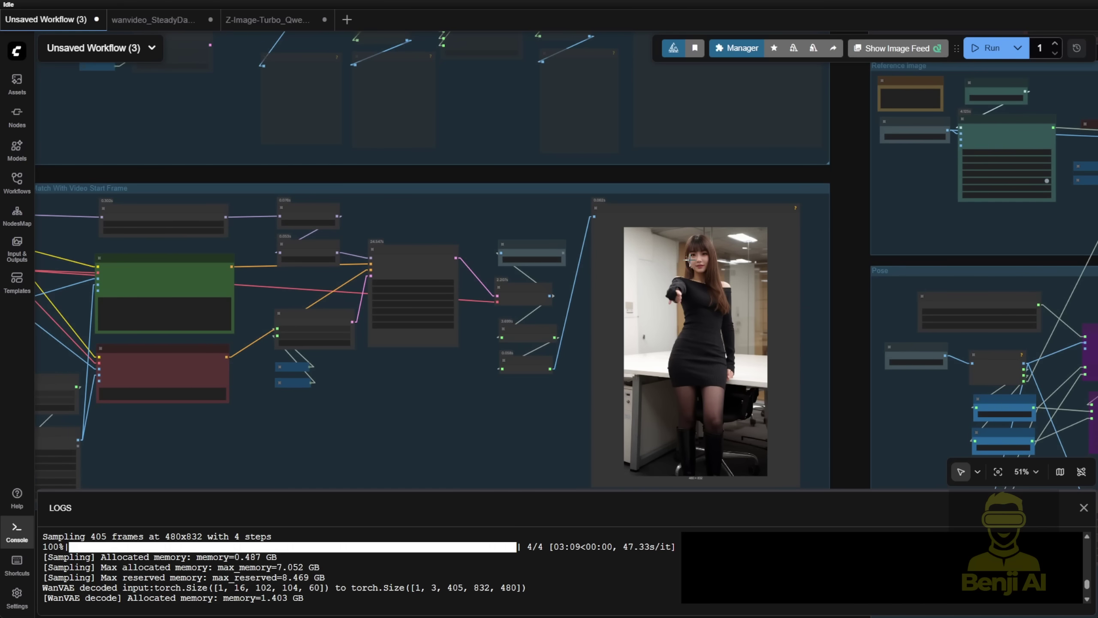
scroll(583, 444, down, 3)
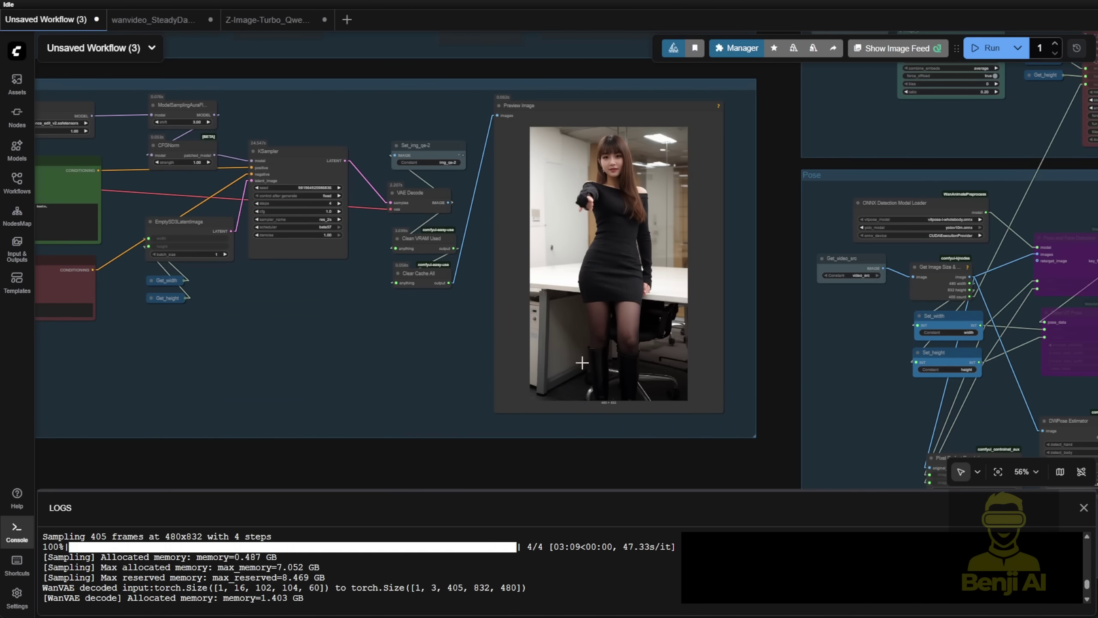
drag(386, 371, 802, 420)
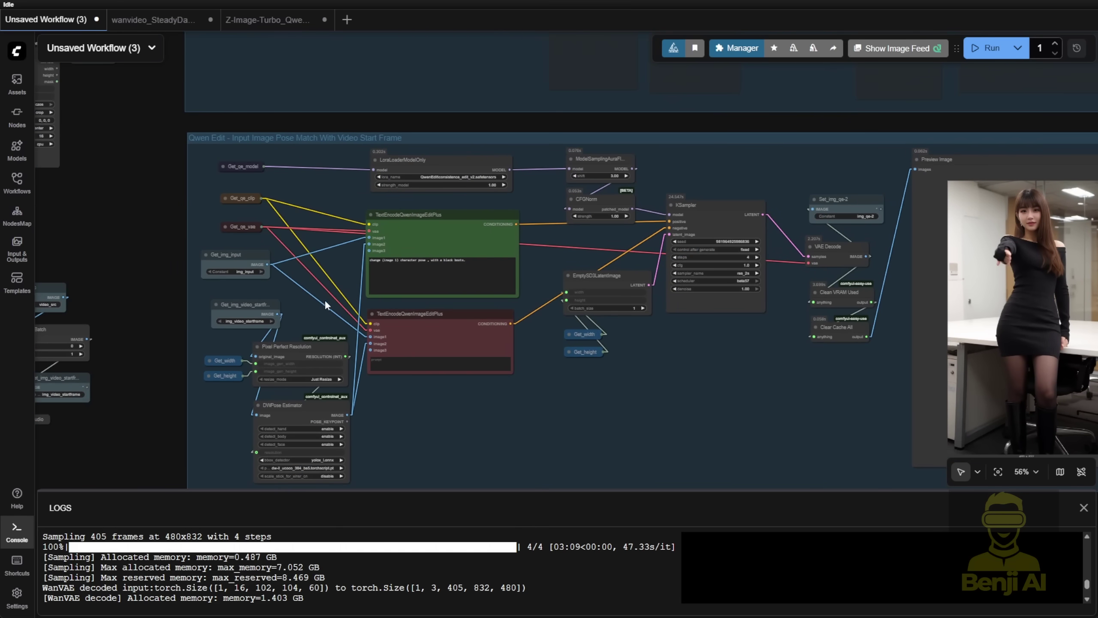
scroll(441, 263, up, 5)
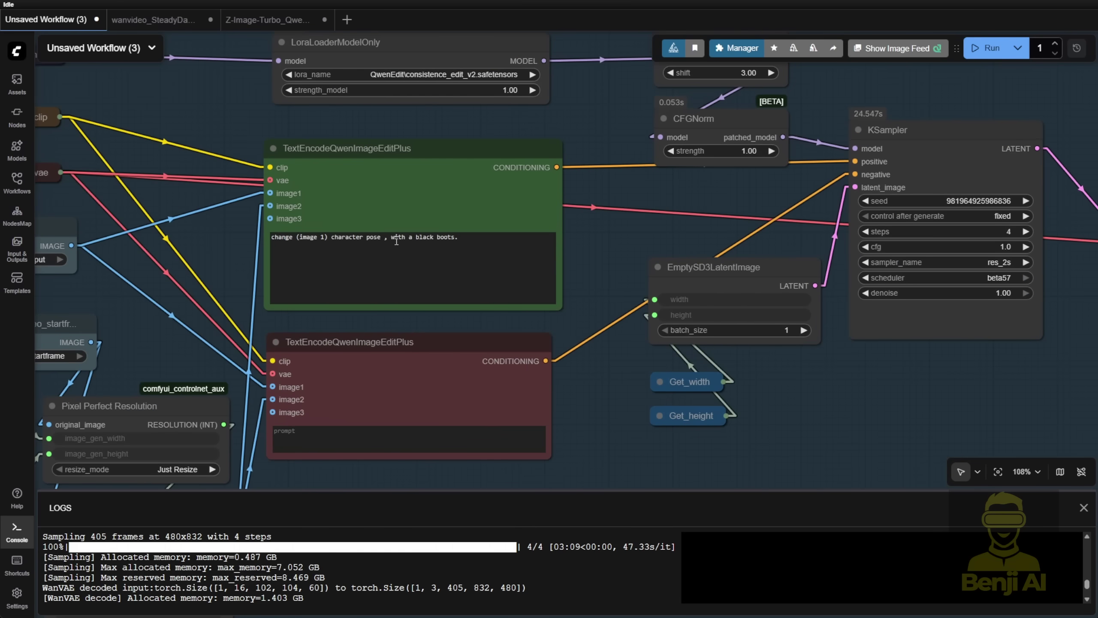
click(395, 240)
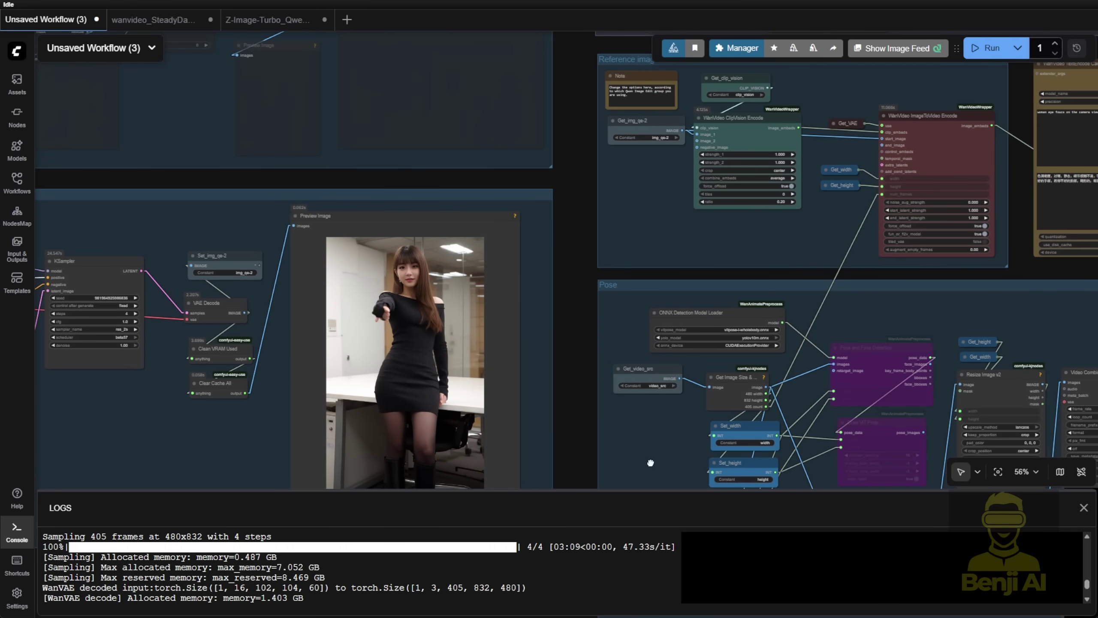
Resume the video preview on the Pose group's Video Combine node and compare the skeleton with the DWPose Estimator settings
drag(651, 462, 654, 434)
drag(713, 218, 493, 319)
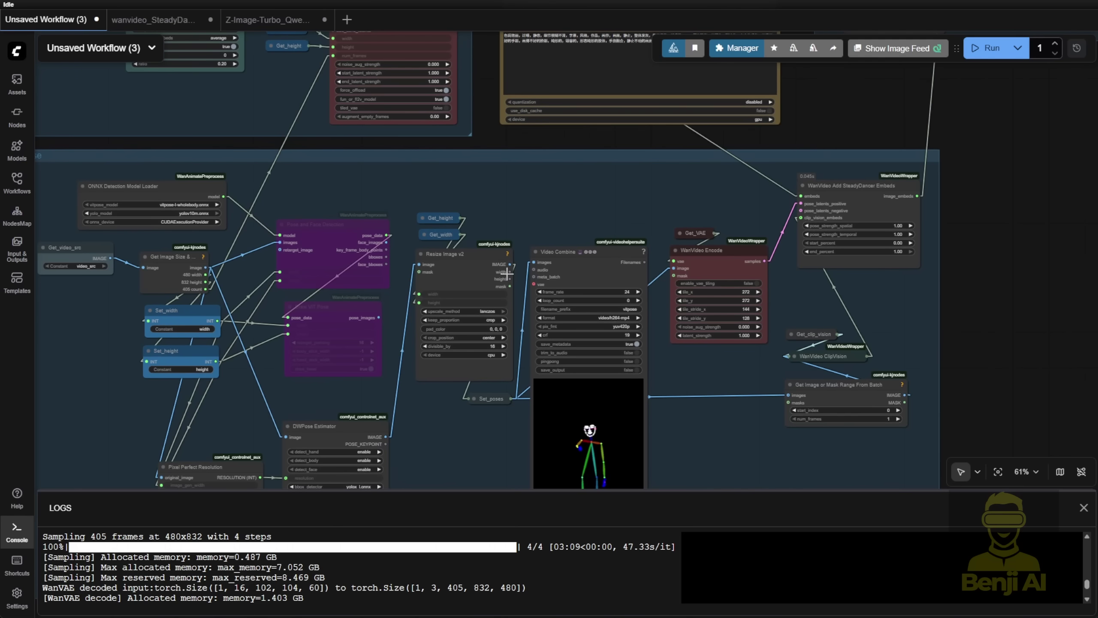
drag(499, 449, 440, 297)
right_click(510, 317)
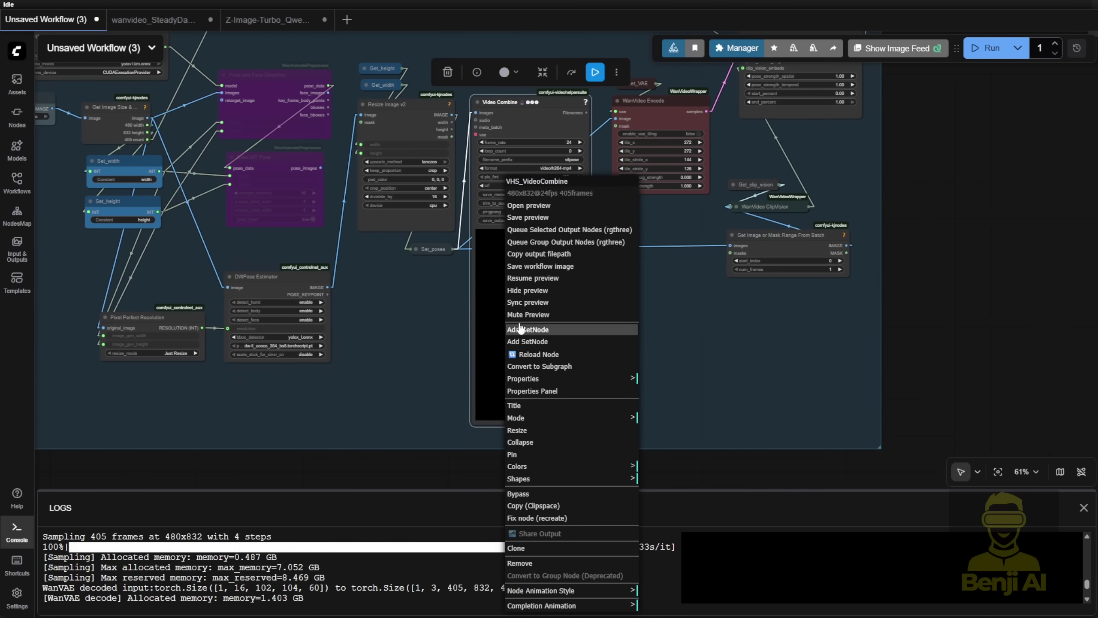
click(561, 277)
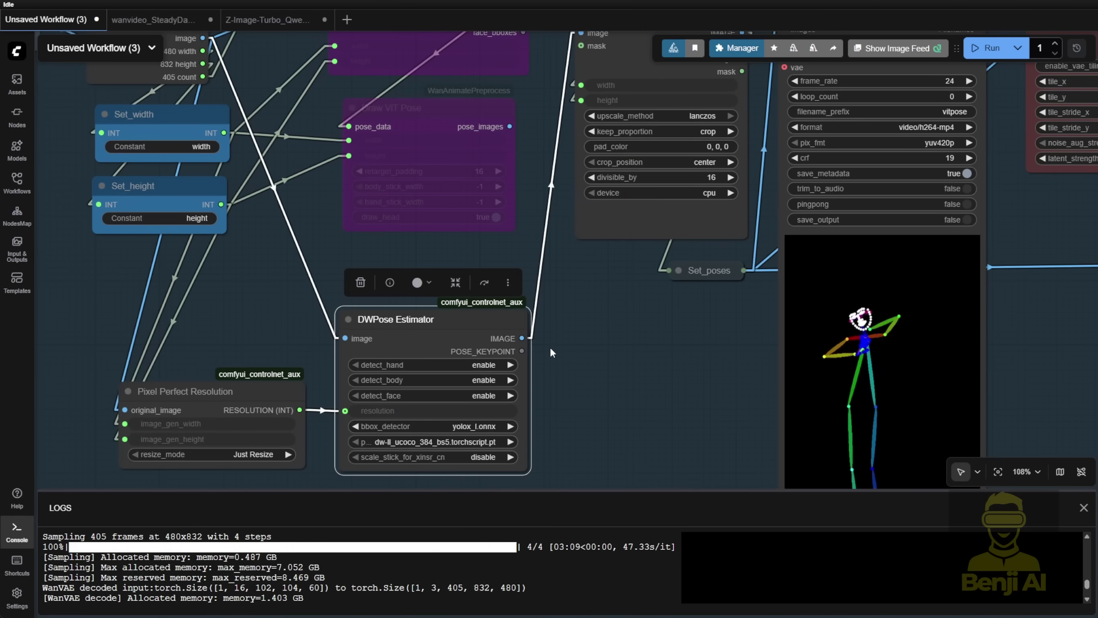
scroll(570, 354, down, 4)
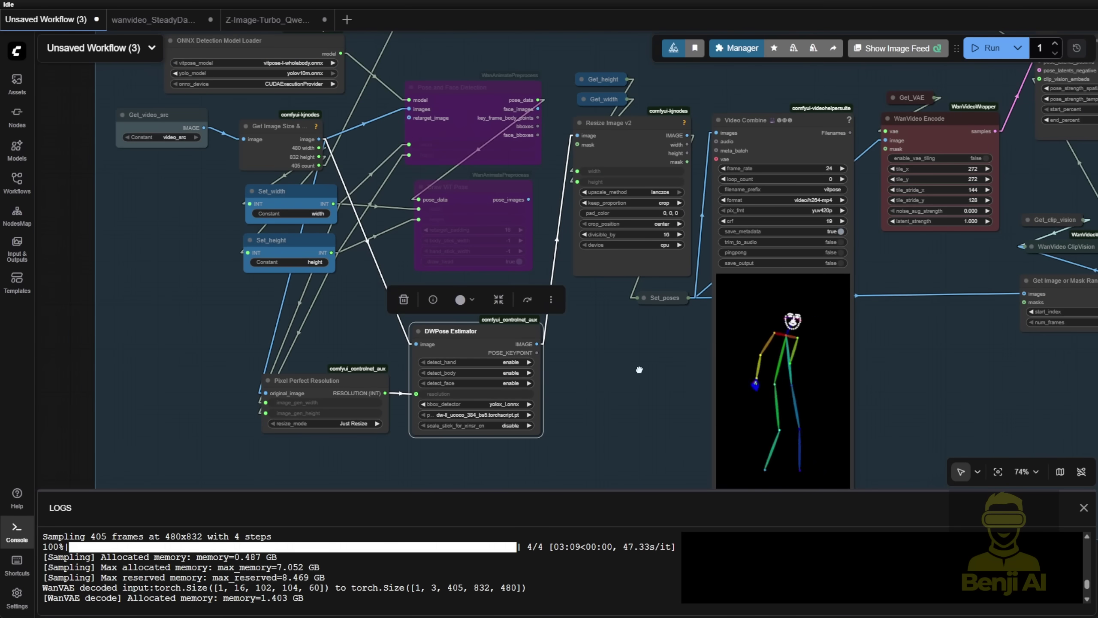
drag(630, 371, 375, 331)
scroll(546, 323, up, 3)
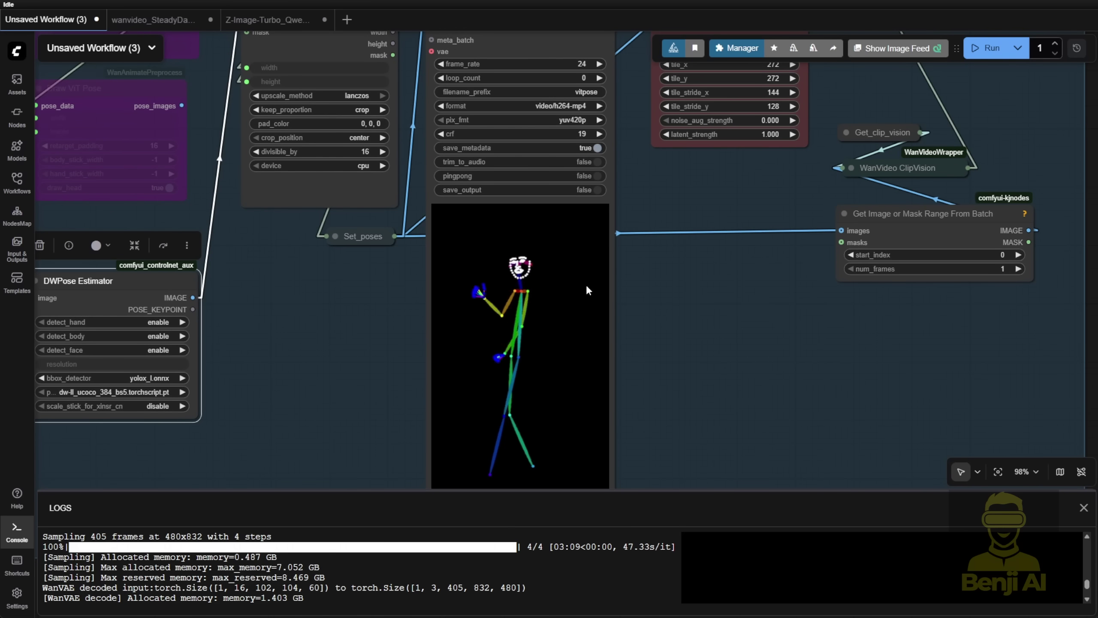
scroll(680, 208, down, 2)
drag(680, 207, 699, 416)
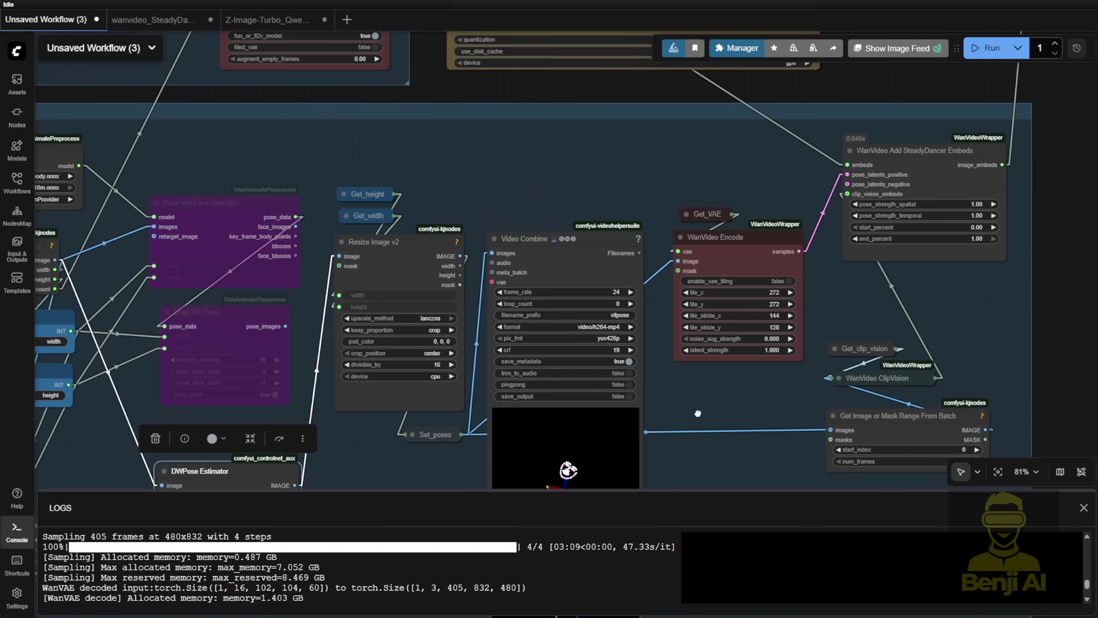
Review the Wan - Sampling group's nodes and highlight the sampling time line in the console logs
scroll(483, 463, down, 4)
scroll(483, 463, up, 5)
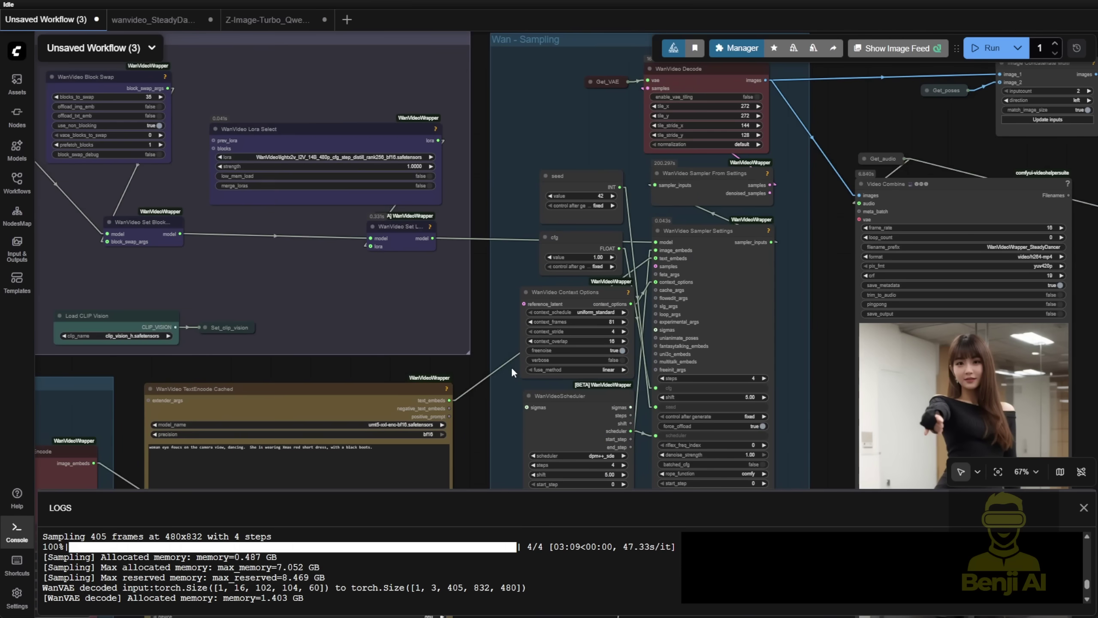
scroll(494, 371, down, 2)
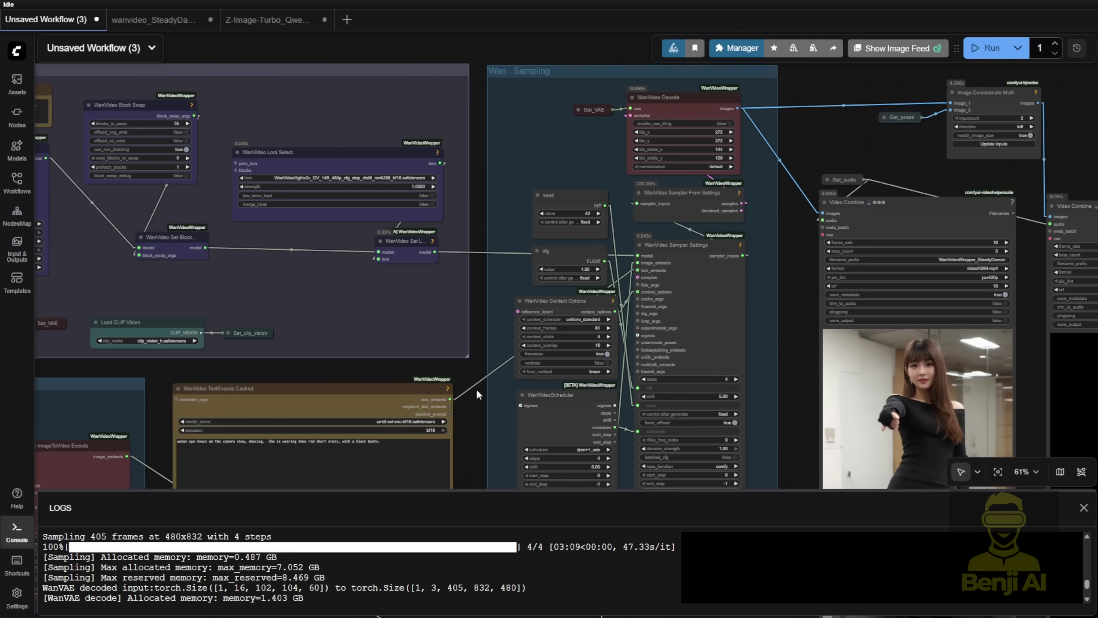
scroll(490, 364, up, 2)
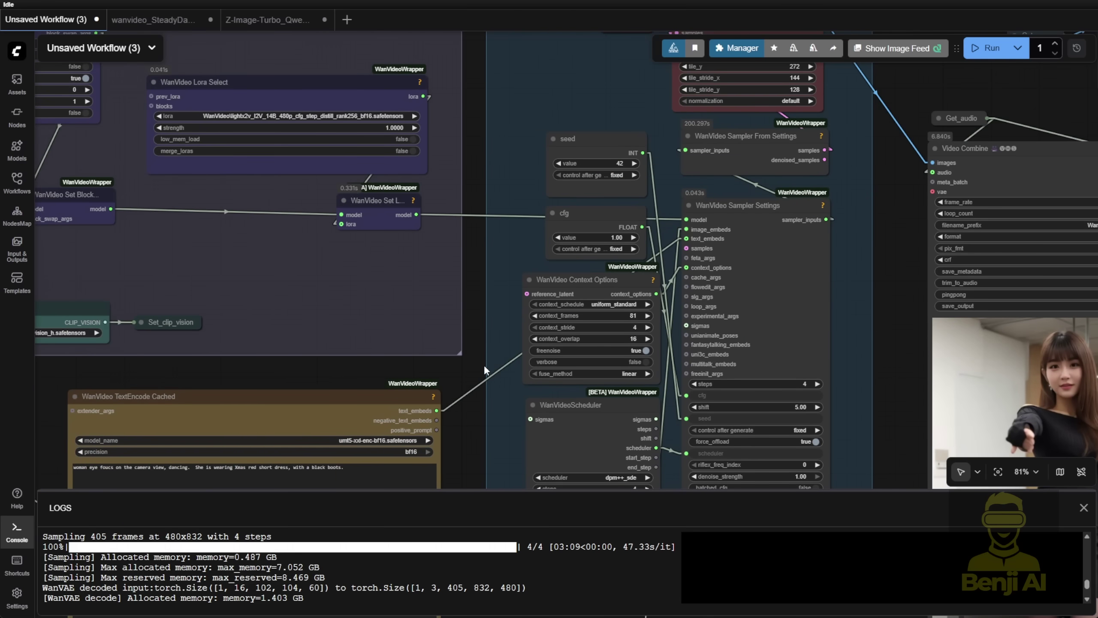
drag(483, 366, 307, 287)
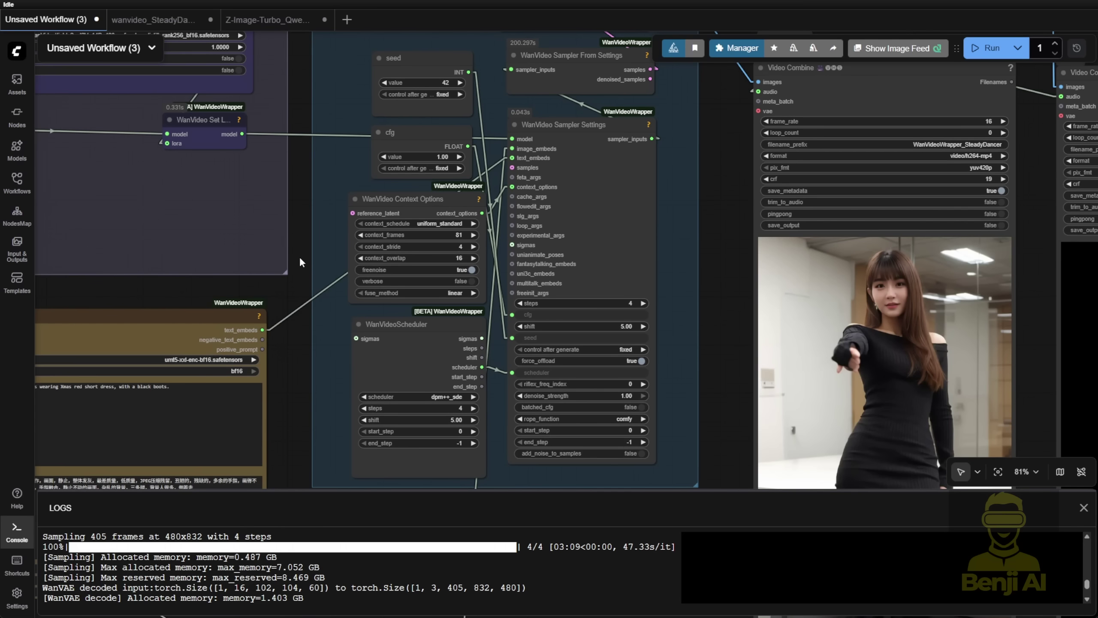
drag(595, 556, 553, 546)
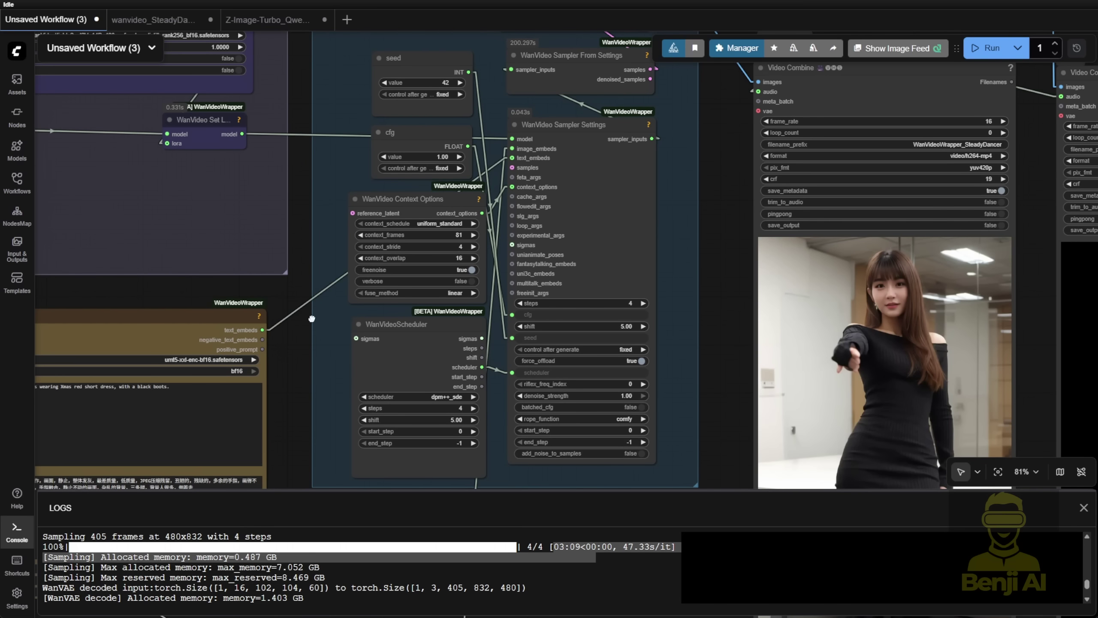
Select the WanVideo Context Options node and review its context schedule, frames, stride and overlap settings
scroll(341, 219, up, 7)
click(407, 194)
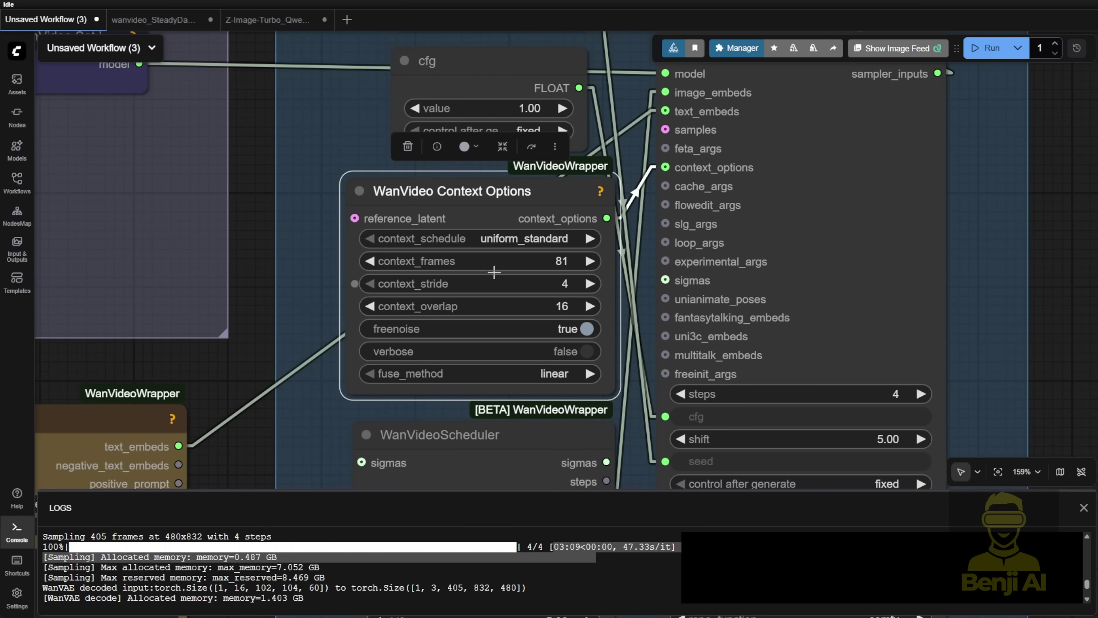
drag(495, 194, 451, 183)
scroll(324, 433, down, 3)
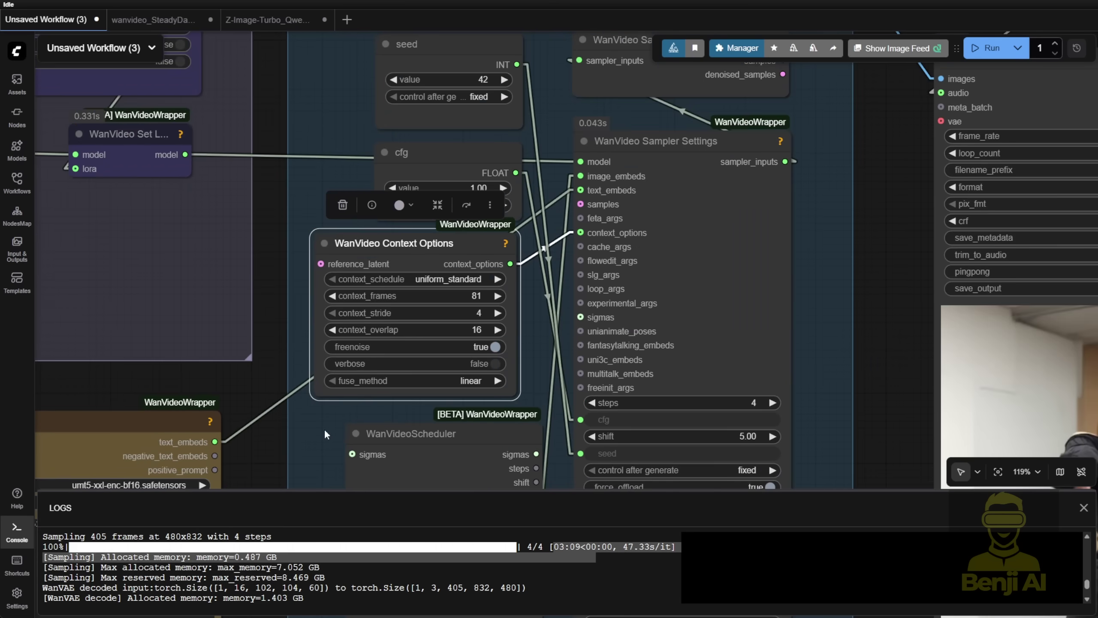
scroll(247, 344, down, 3)
drag(169, 277, 822, 412)
drag(723, 399, 75, 303)
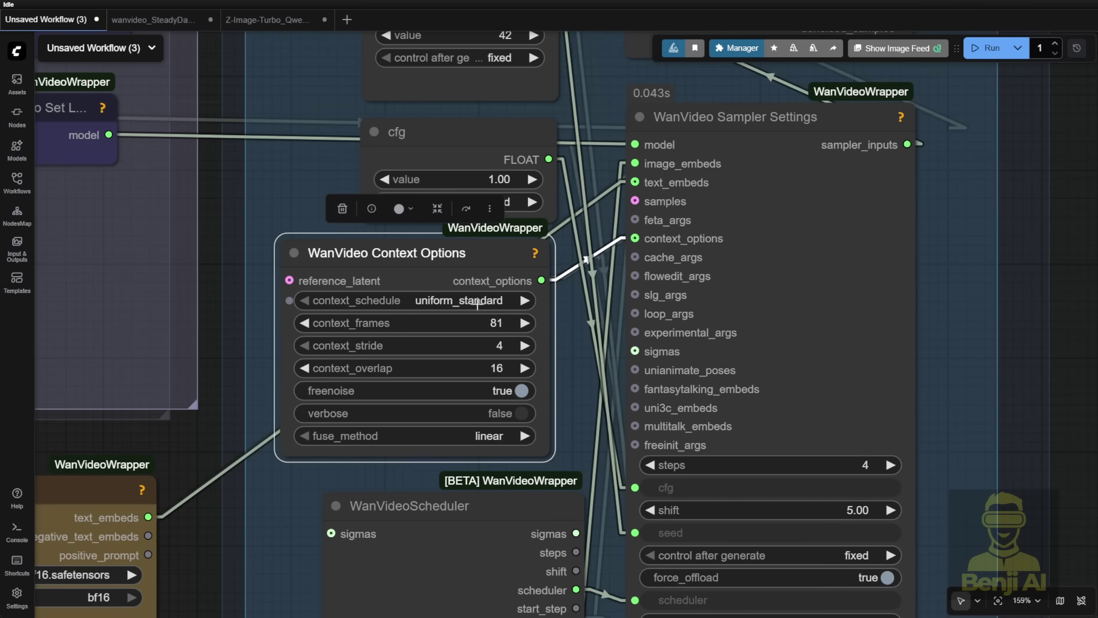
scroll(477, 305, down, 3)
scroll(474, 307, up, 2)
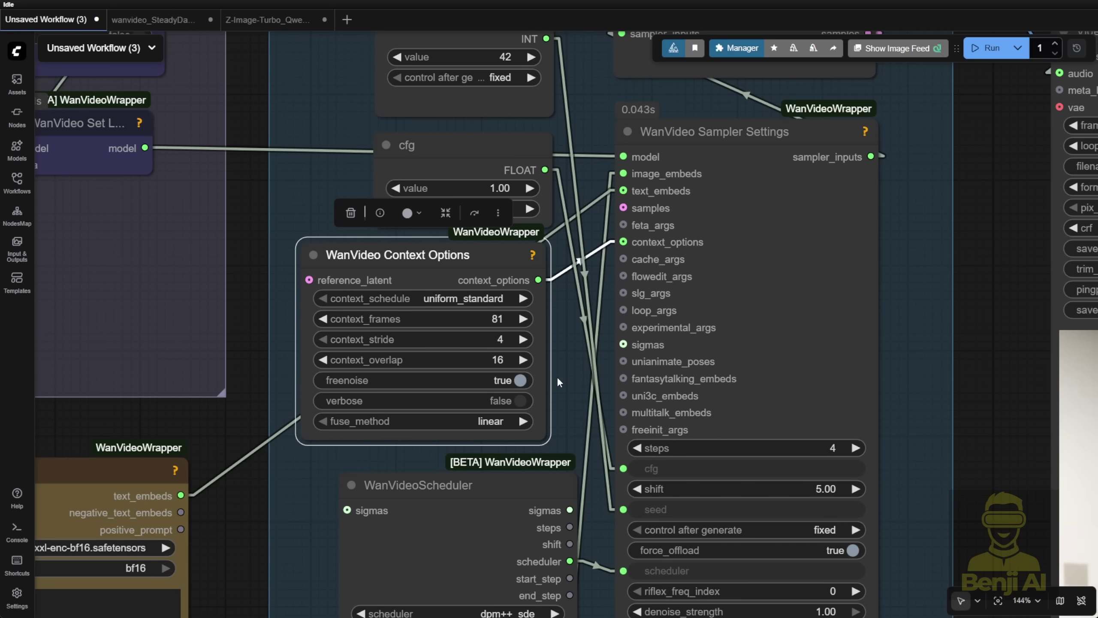
scroll(528, 342, down, 4)
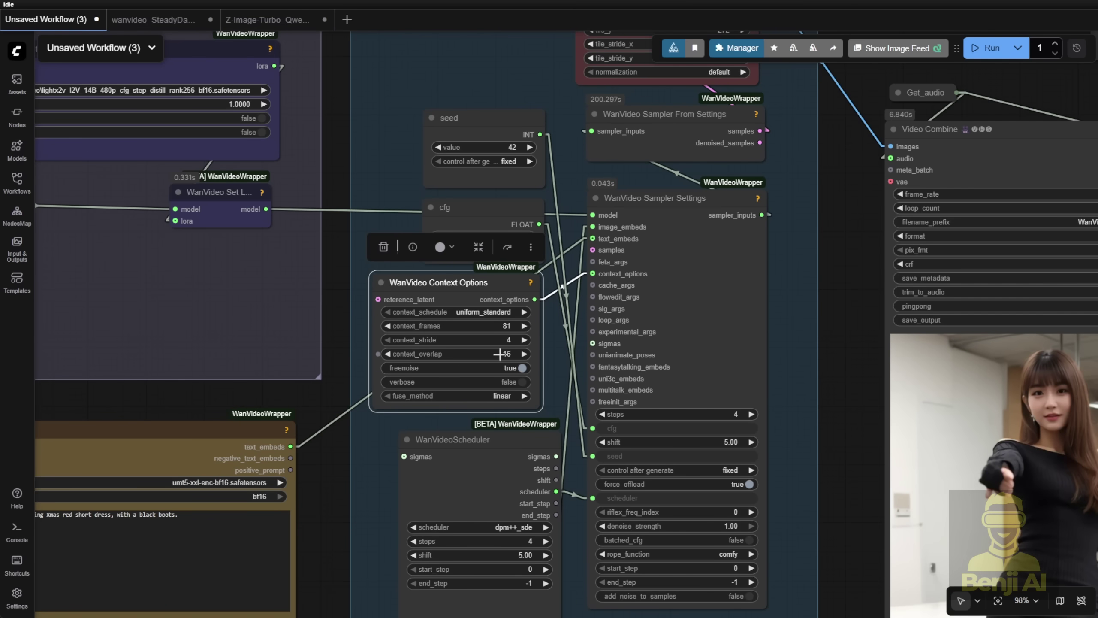
Open the preview of the combined pose-and-result Video Combine node, with playback paused and audio muted
drag(862, 413, 355, 159)
scroll(335, 263, down, 7)
right_click(804, 168)
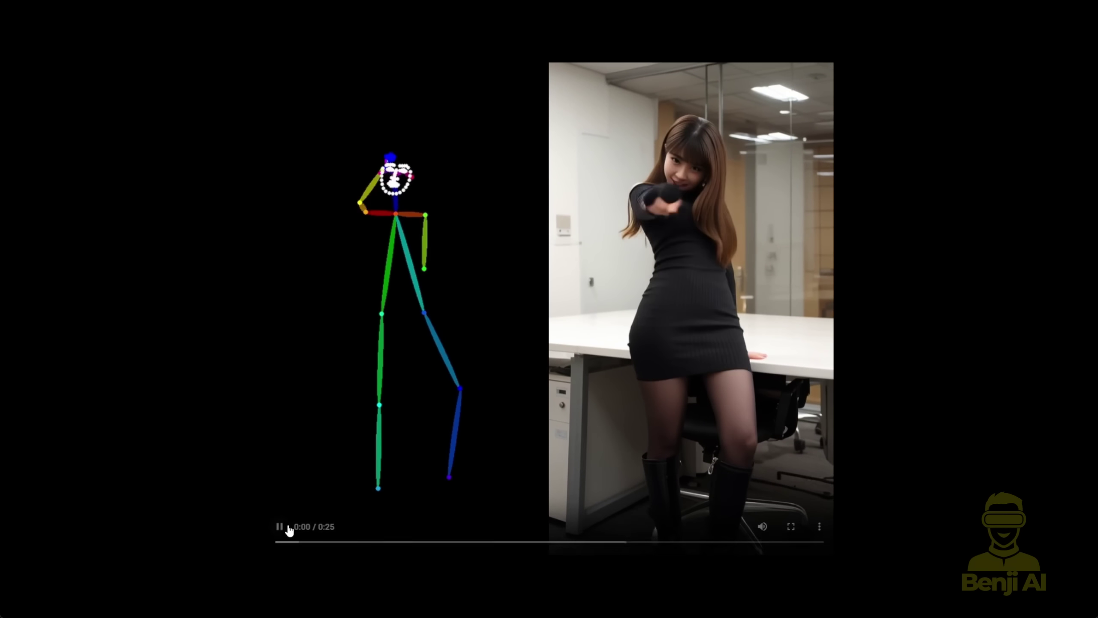
click(289, 529)
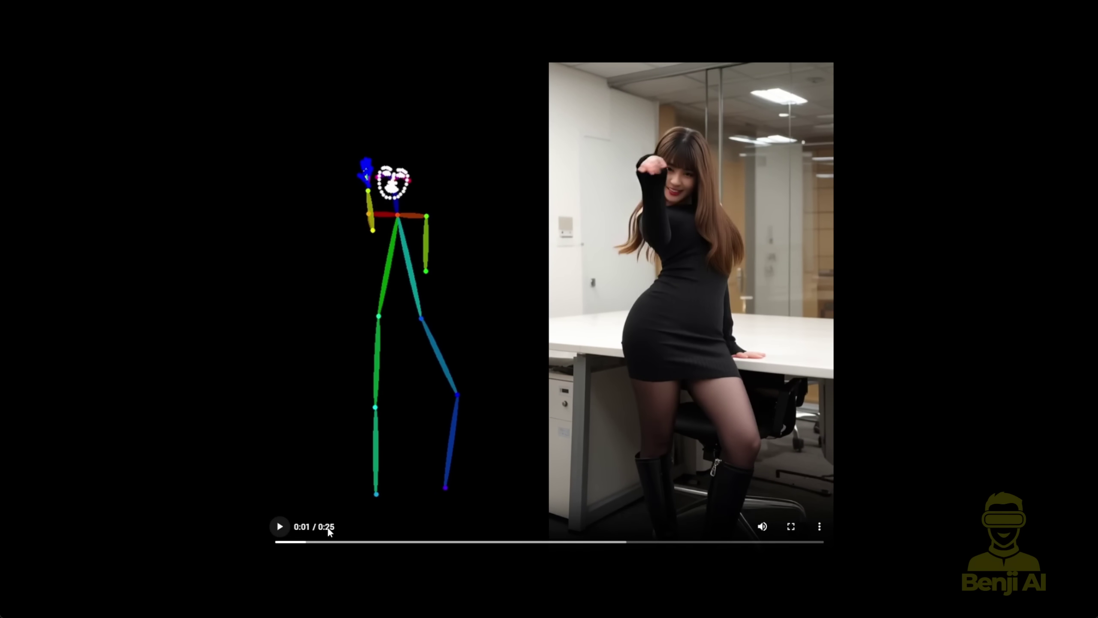
click(762, 525)
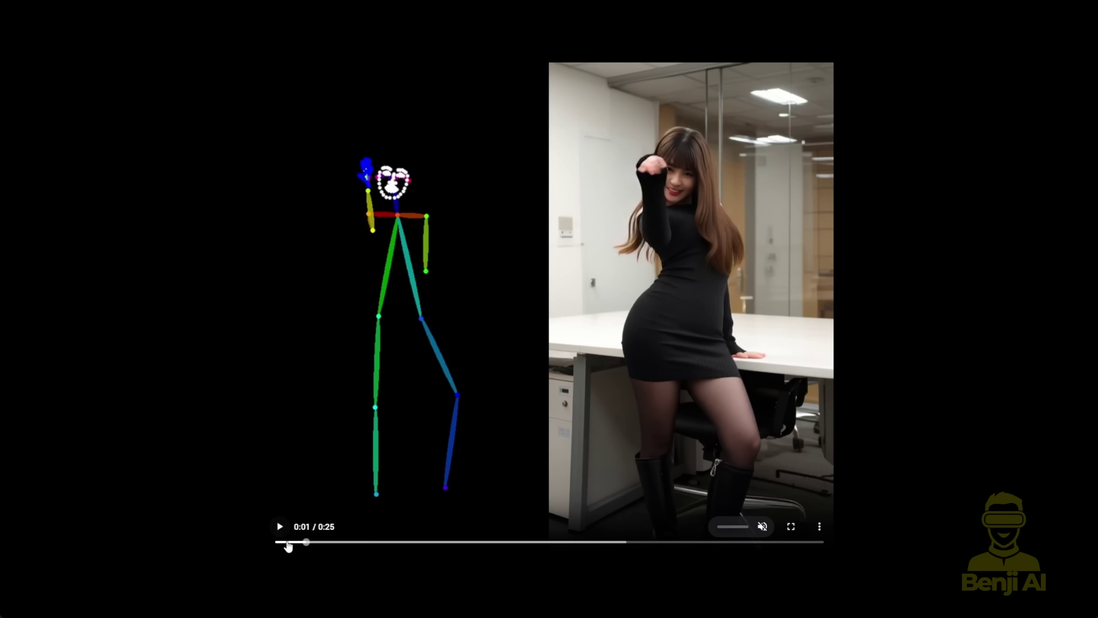
Scrub the combined preview around the 3 to 4 second mark and compare the pose skeleton with the generated dancer's spin
click(356, 542)
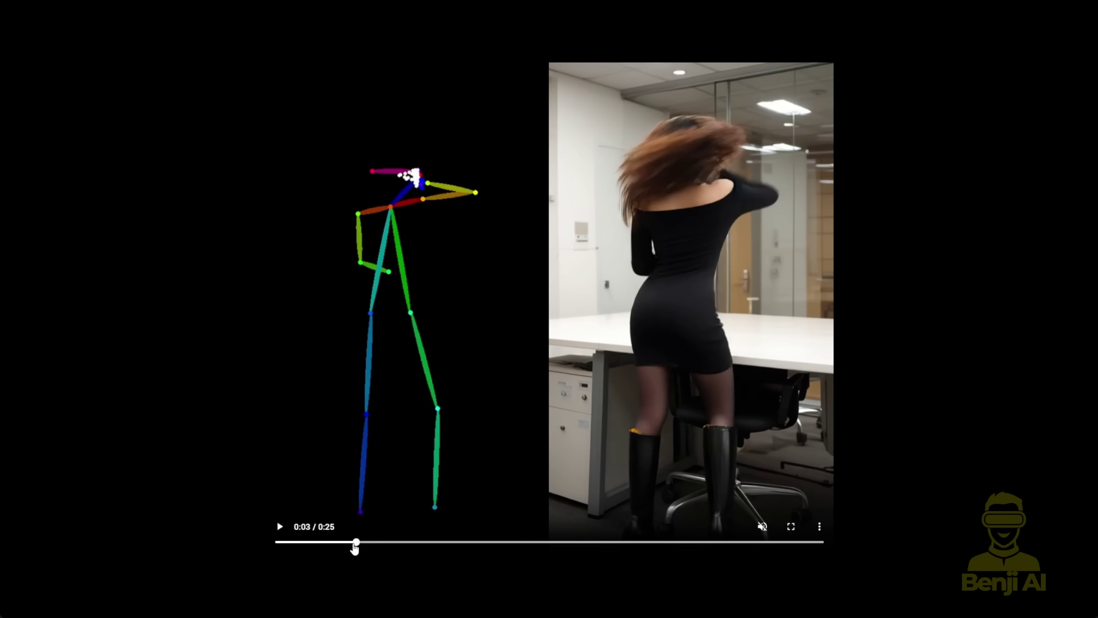
drag(355, 546, 363, 545)
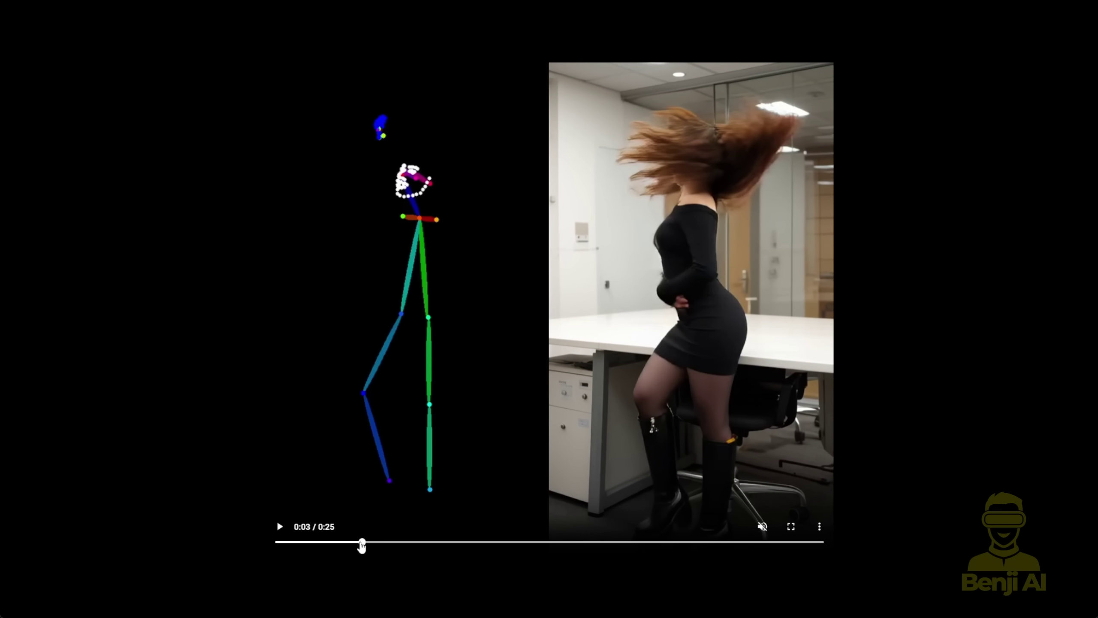
mouse_move(363, 544)
mouse_down()
mouse_move(344, 543)
mouse_move(369, 536)
mouse_up()
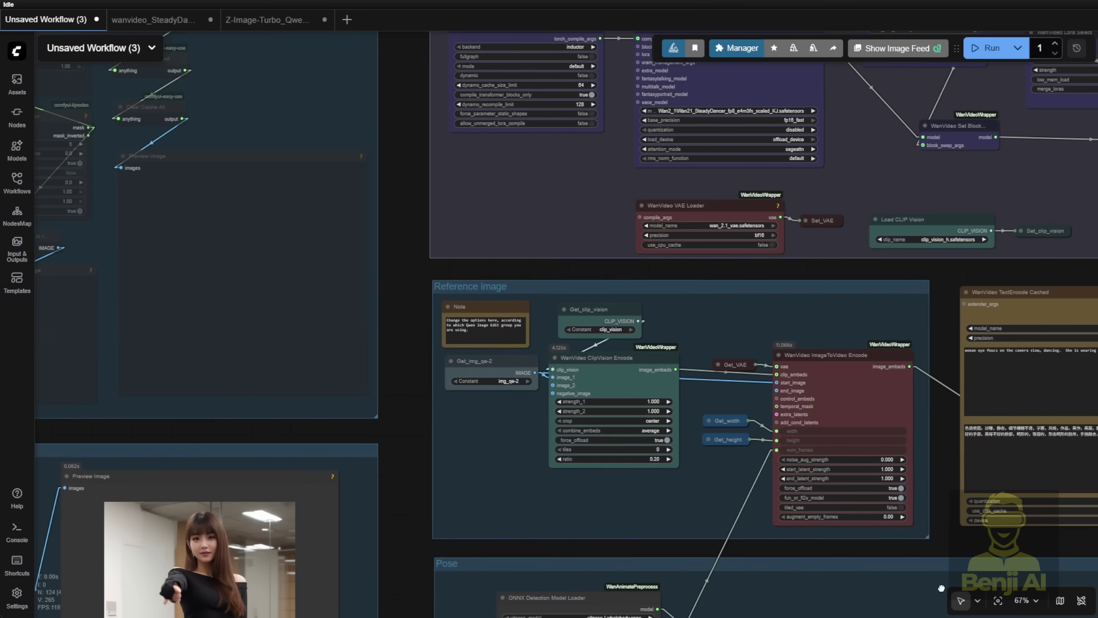
scroll(790, 585, down, 3)
scroll(801, 367, up, 5)
drag(924, 207, 719, 257)
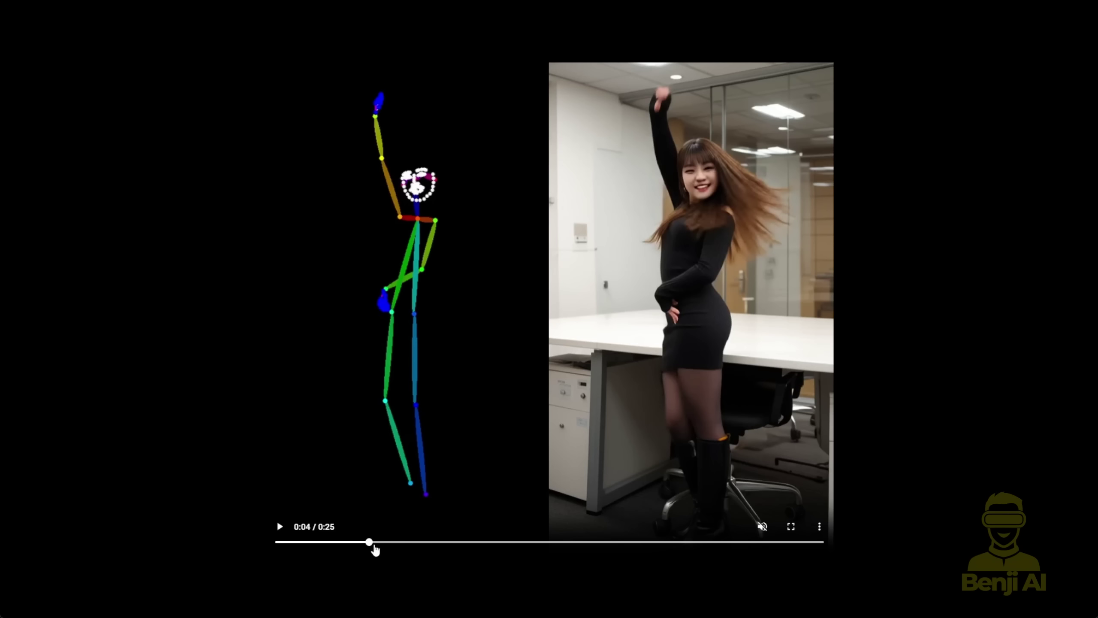
mouse_move(369, 545)
mouse_down()
mouse_move(350, 547)
mouse_move(363, 547)
mouse_up()
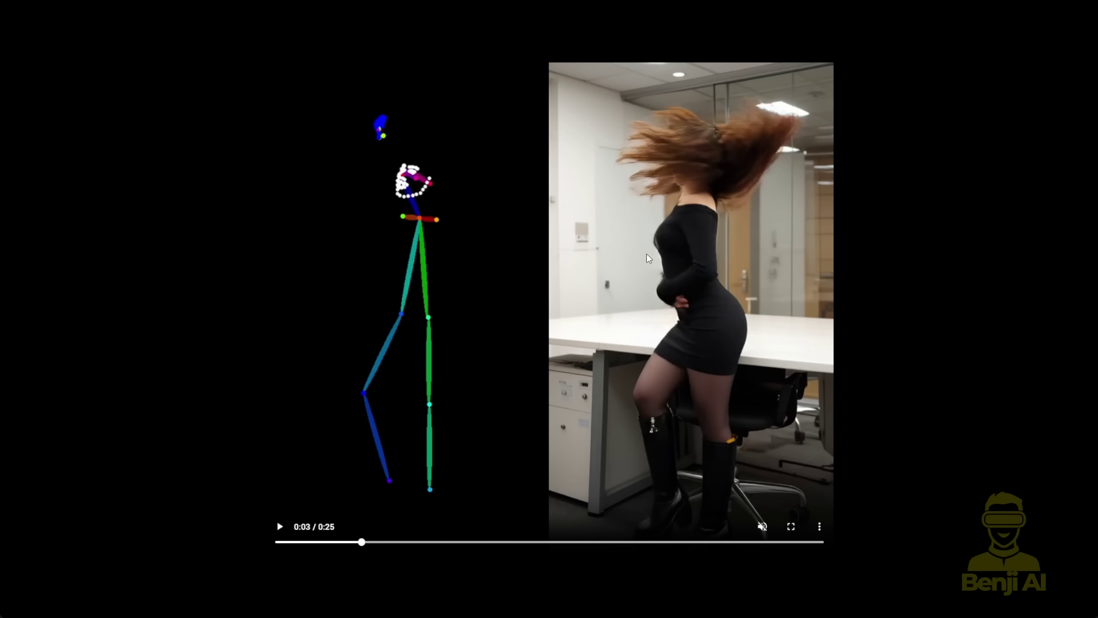
drag(361, 542, 476, 546)
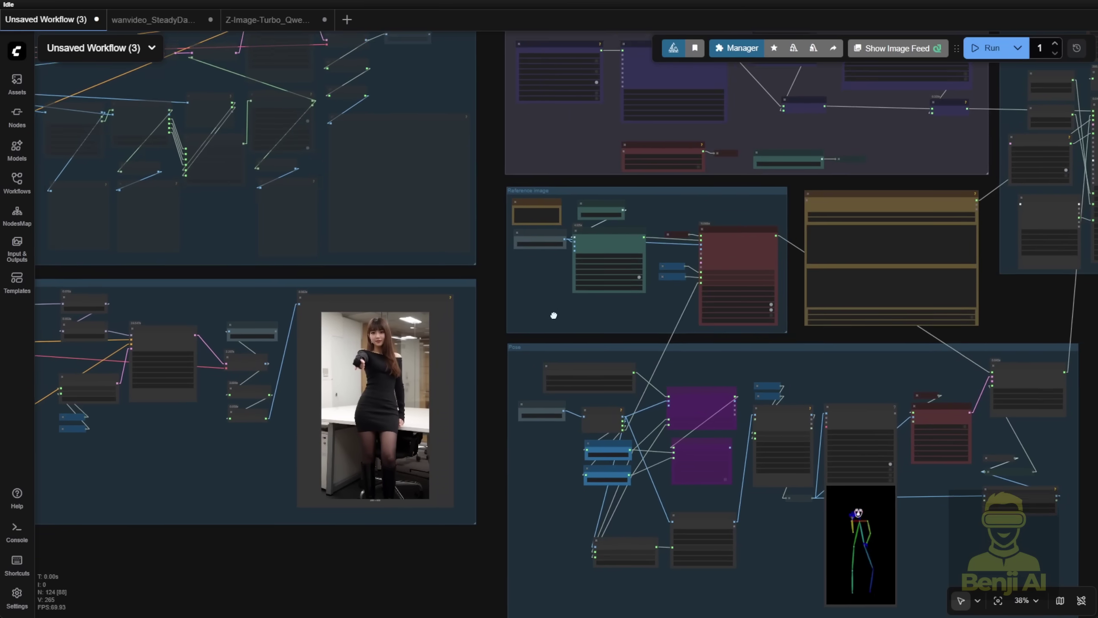
Inspect the pose-matched image in the Qwen Edit group's Preview Image node
scroll(513, 406, up, 3)
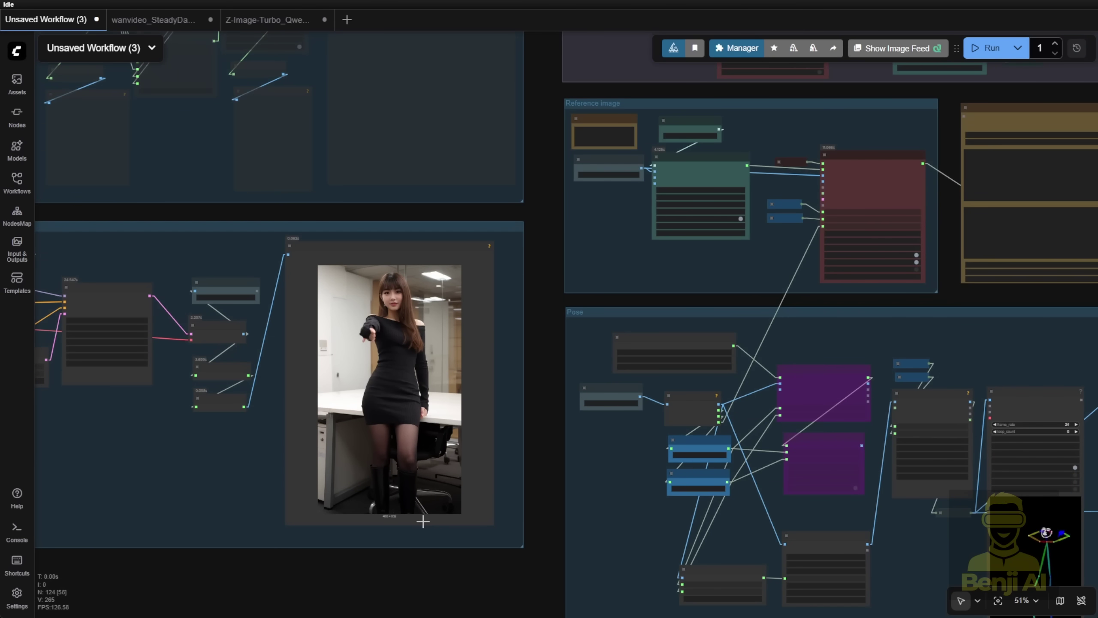
scroll(570, 561, down, 5)
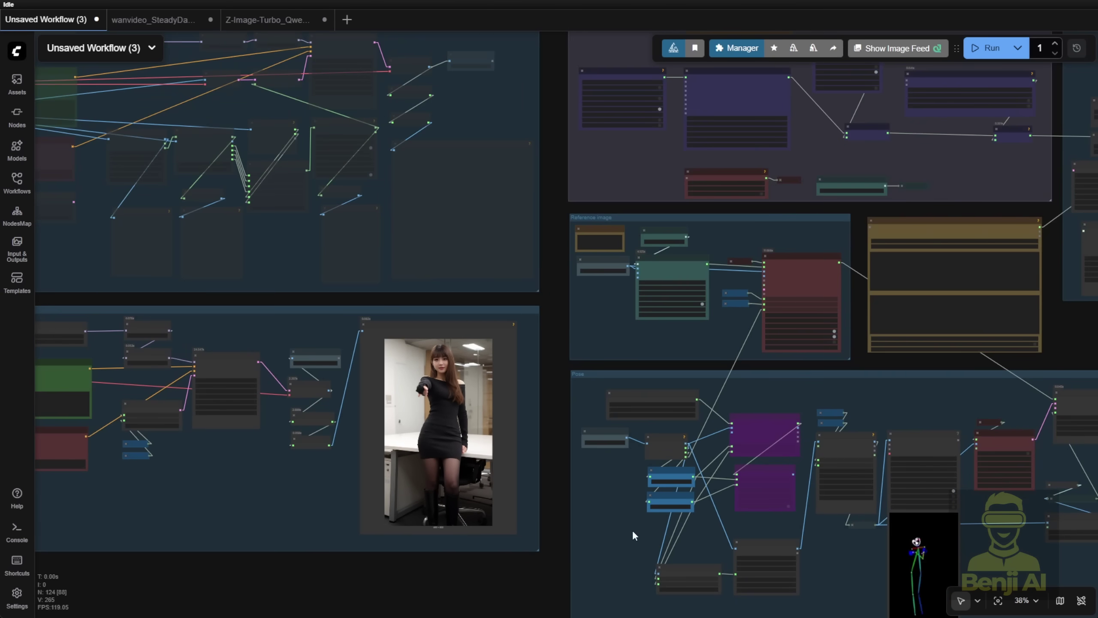
drag(632, 534, 56, 375)
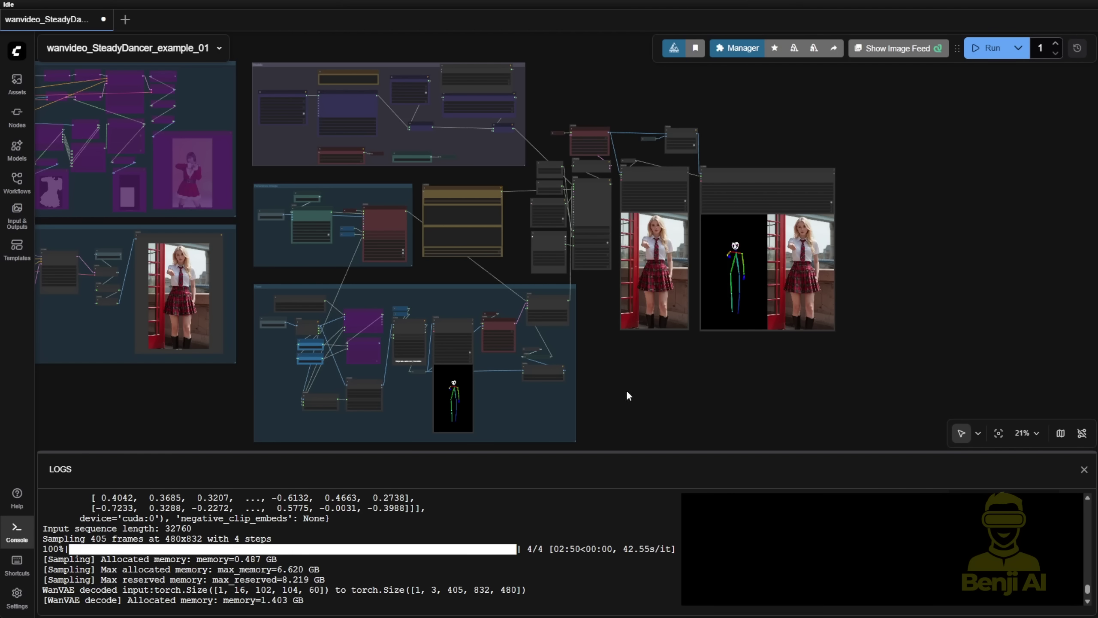
Move the Load Image From Url (mtb) node closer to Resize Image v2 in the wanvideo_SteadyDancer_example_01 workflow
drag(220, 397, 364, 389)
scroll(245, 373, up, 3)
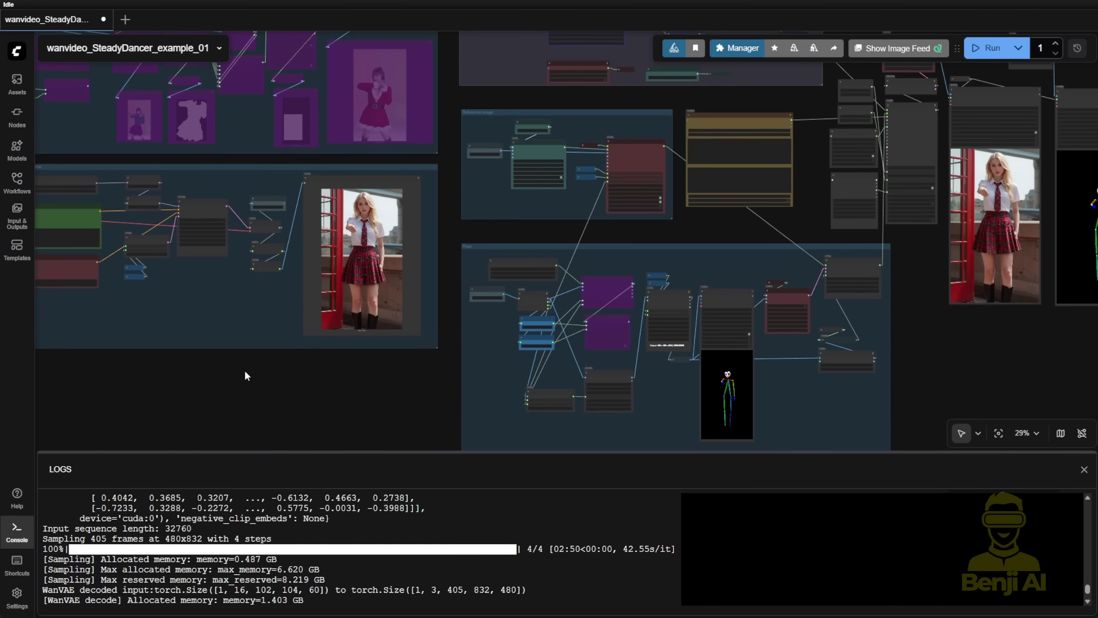
drag(245, 373, 519, 389)
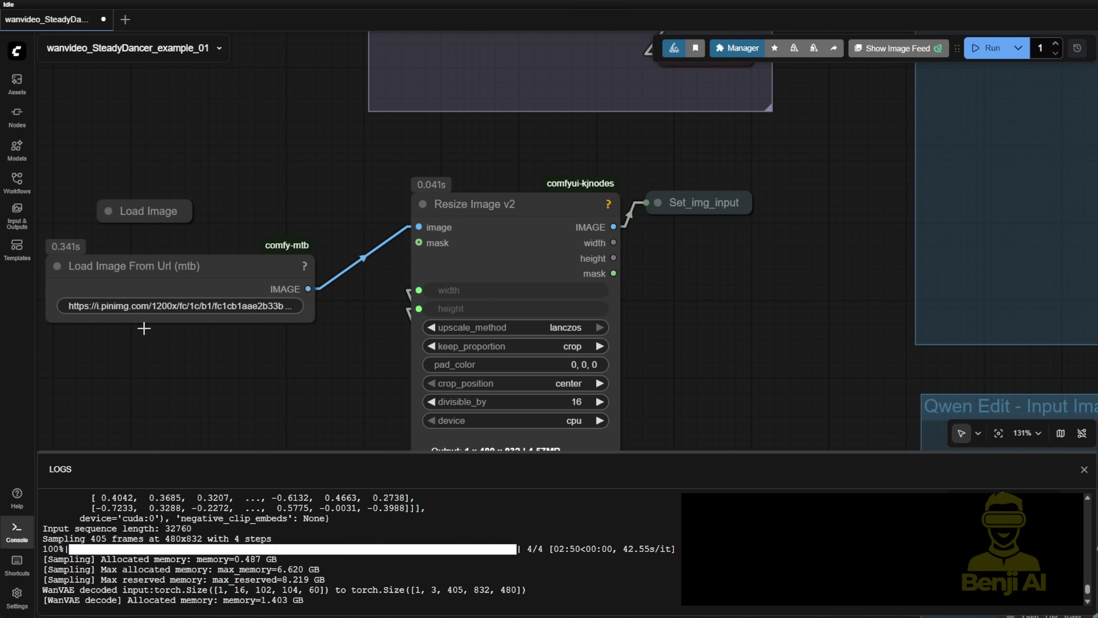
drag(202, 289, 249, 280)
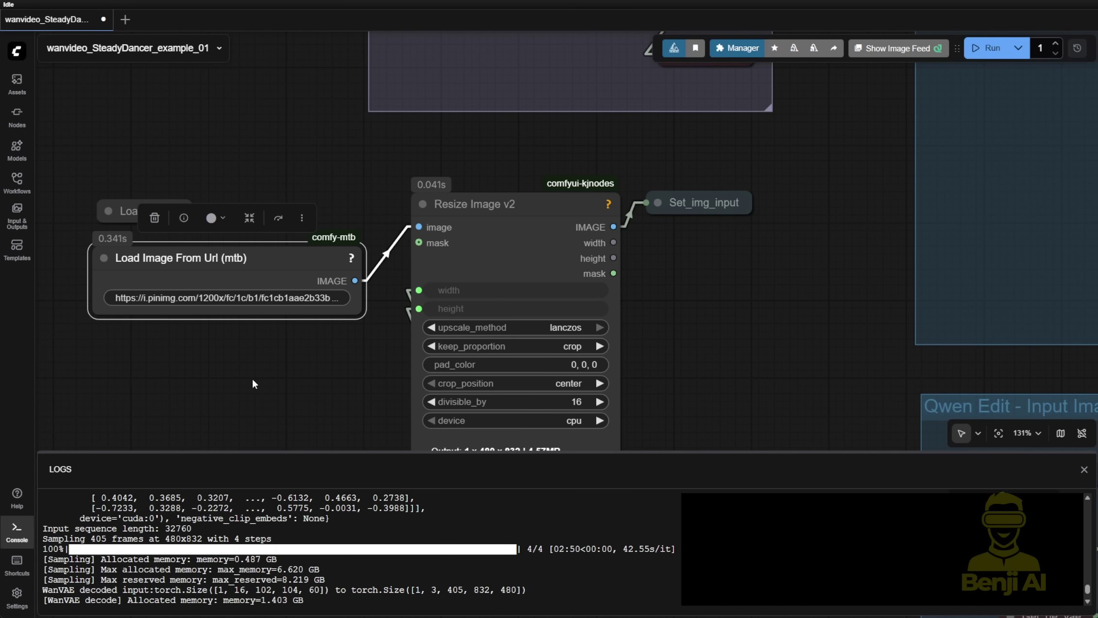
Review the Load Video (Path) source, the Qwen Edit preview image and the Qwen Edit group's pose-matching nodes
drag(289, 370, 355, 0)
scroll(380, 224, down, 3)
drag(379, 230, 405, 9)
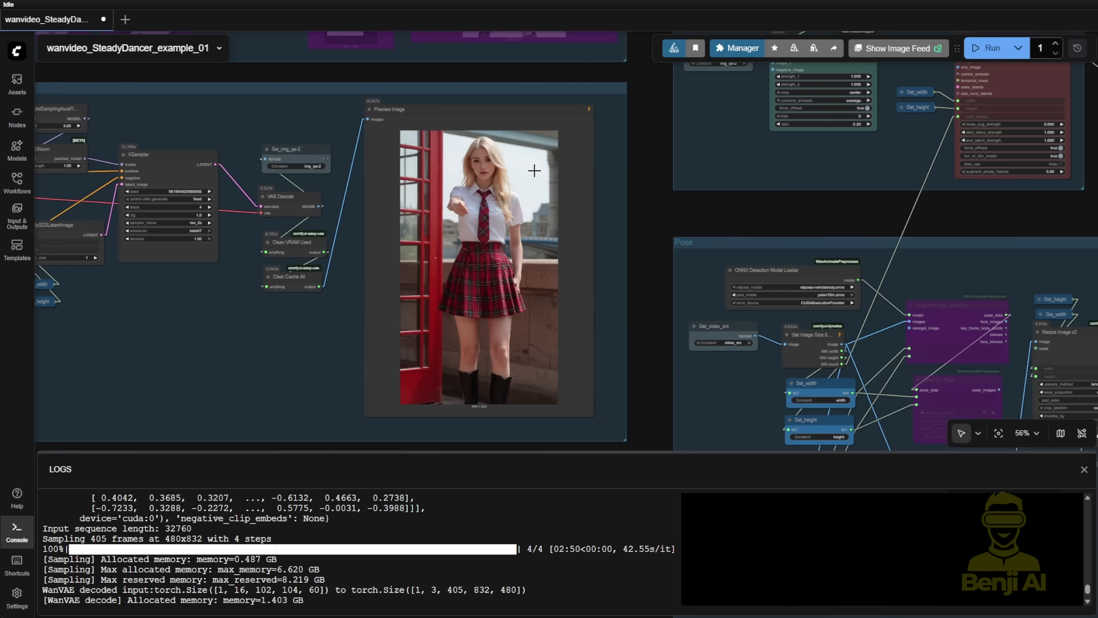
scroll(501, 169, up, 1)
scroll(543, 225, down, 2)
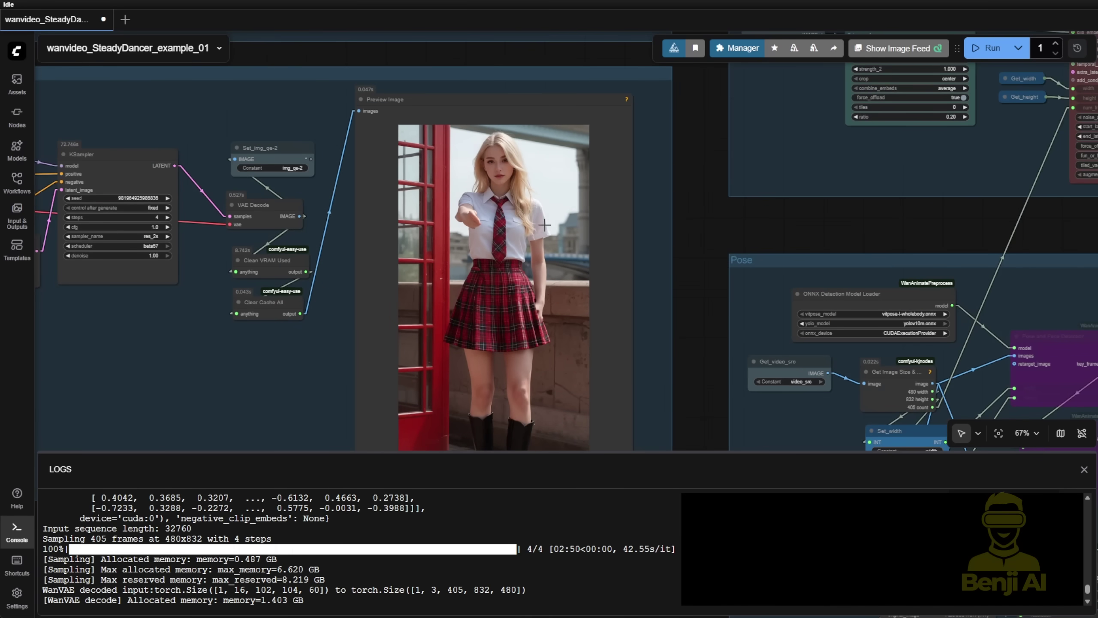
scroll(528, 219, down, 1)
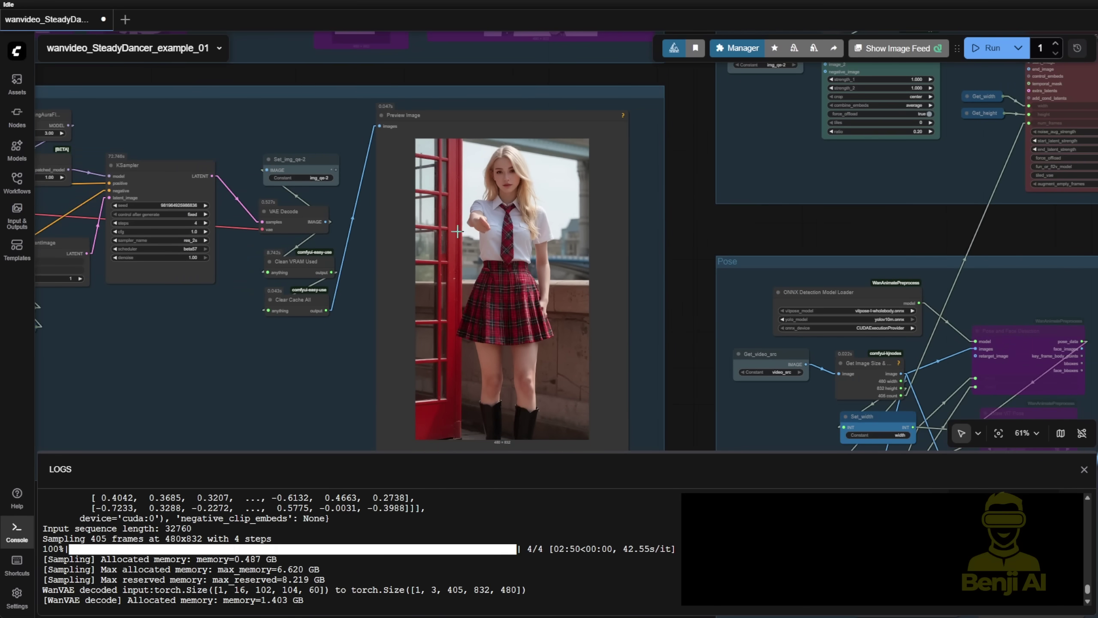
drag(166, 366, 890, 325)
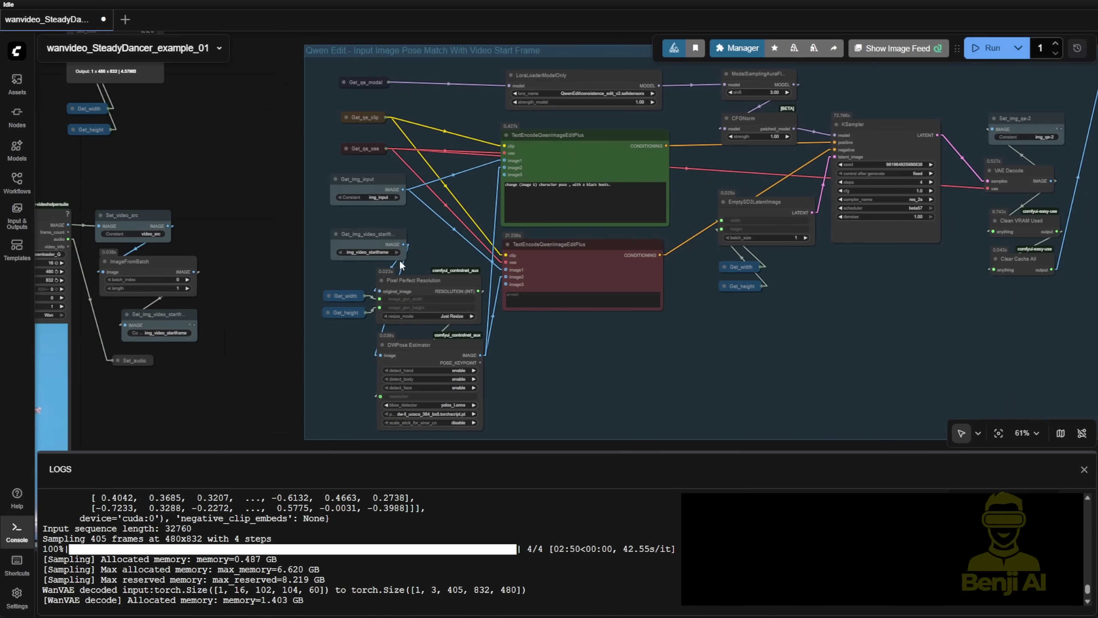
Inspect the Pose group's DWPose Estimator and select the bypassed Draw ViT Pose node for comparison
scroll(400, 259, up, 3)
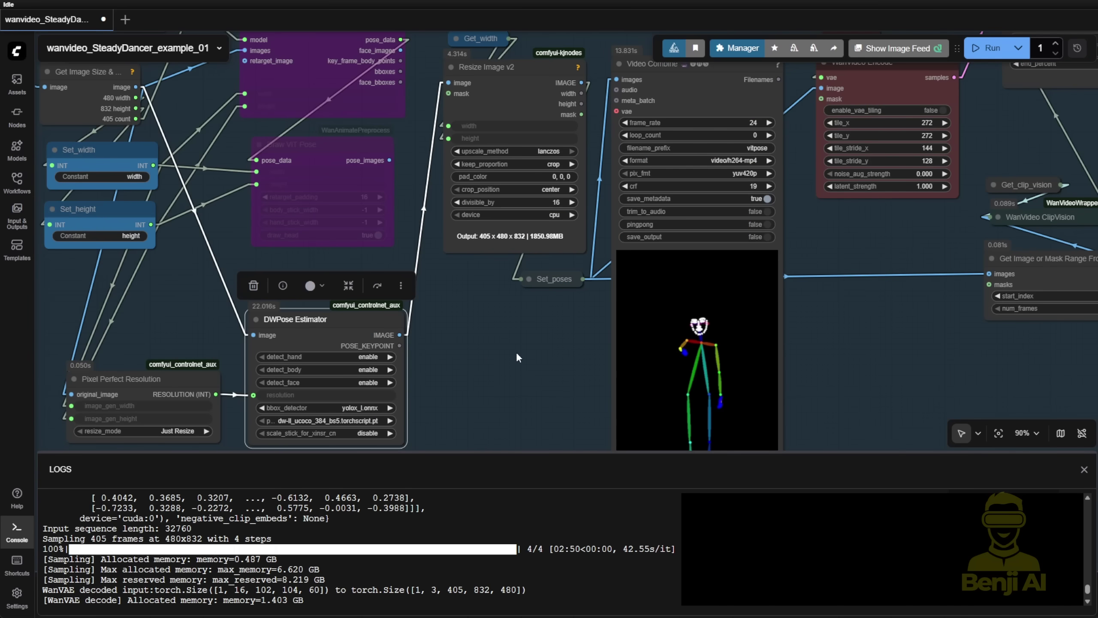
drag(517, 355, 543, 436)
click(372, 229)
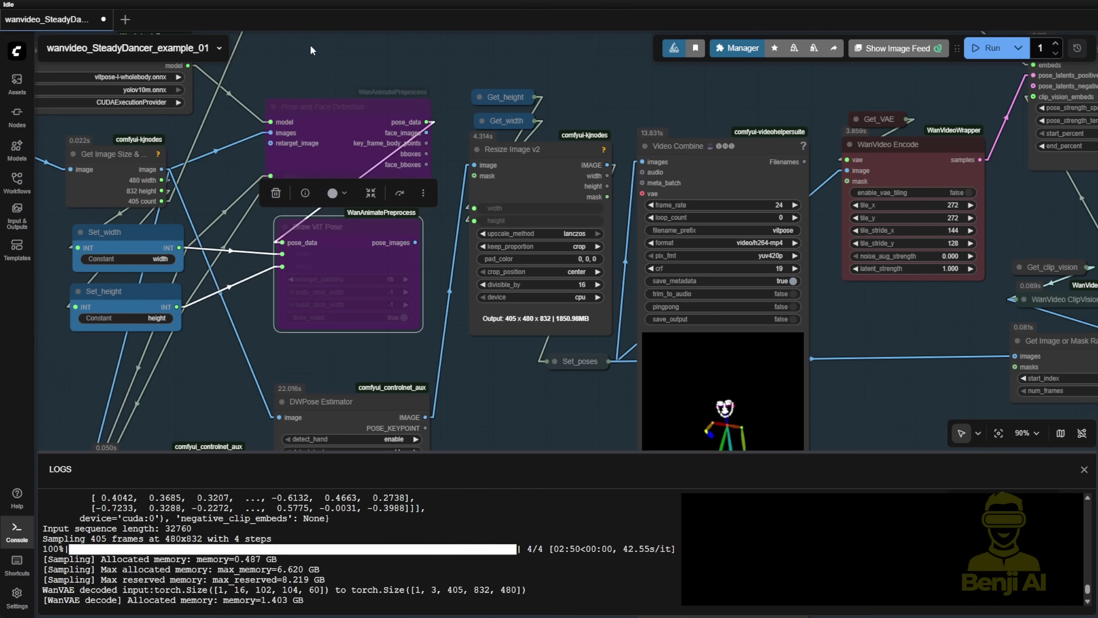
Resume the video preview on the combined pose-and-result Video Combine node and compare the dance with its skeleton
scroll(579, 340, down, 6)
drag(699, 194, 181, 116)
drag(666, 259, 387, 520)
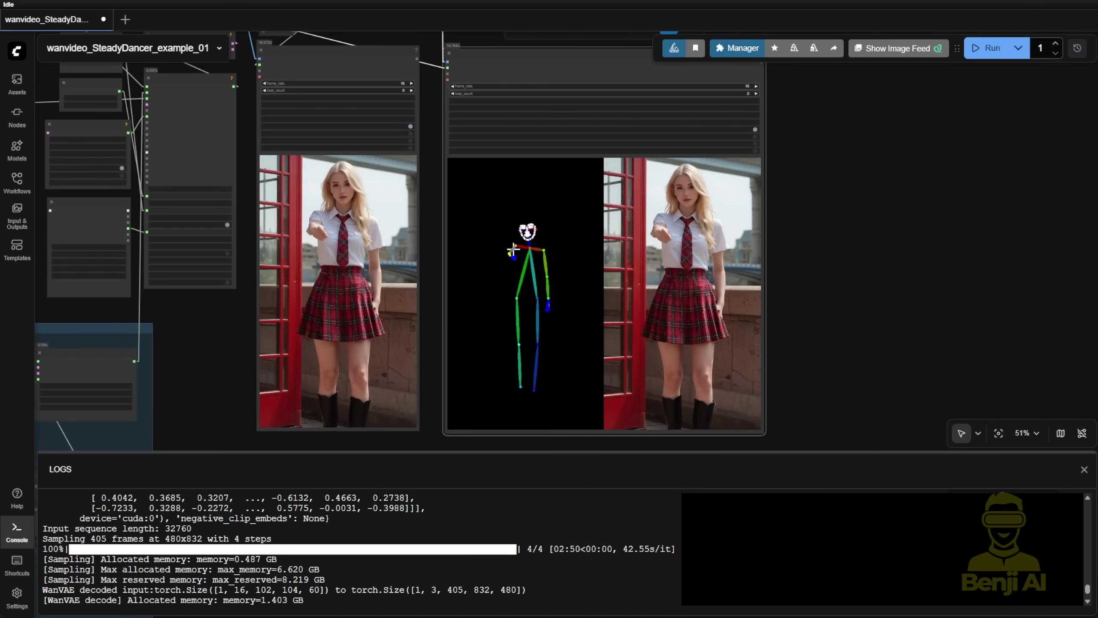
right_click(509, 253)
scroll(605, 331, up, 5)
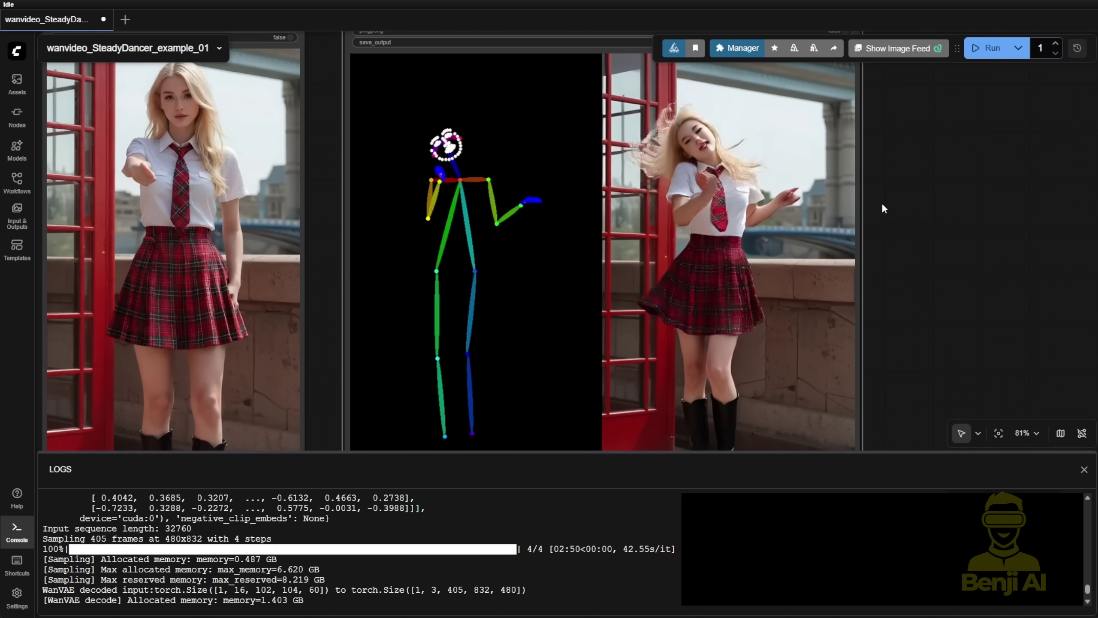
scroll(925, 223, down, 1)
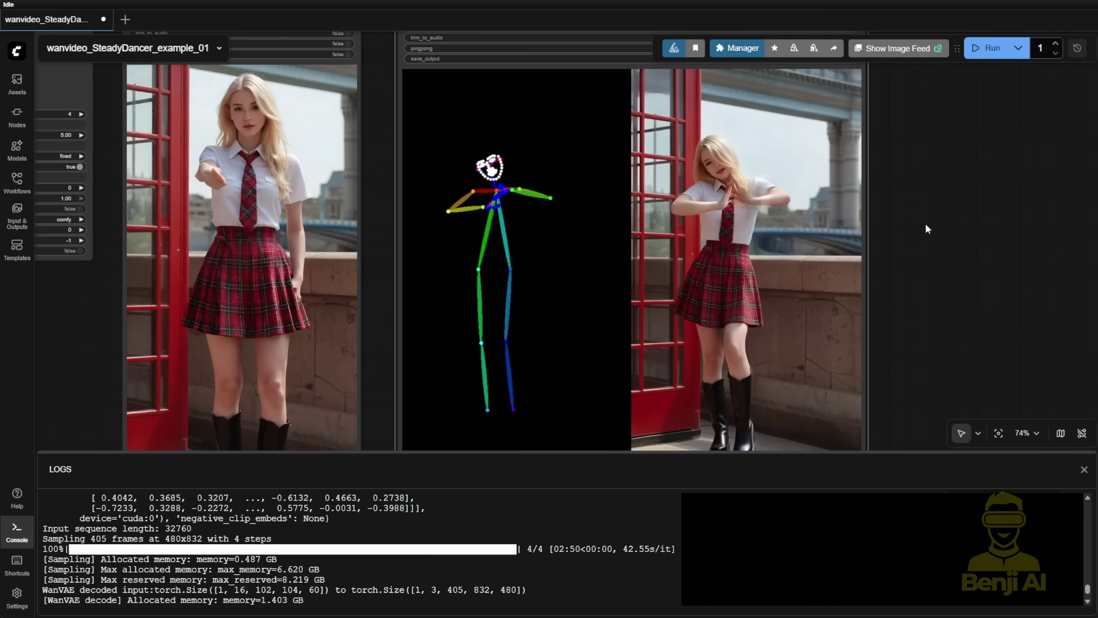
scroll(925, 223, down, 1)
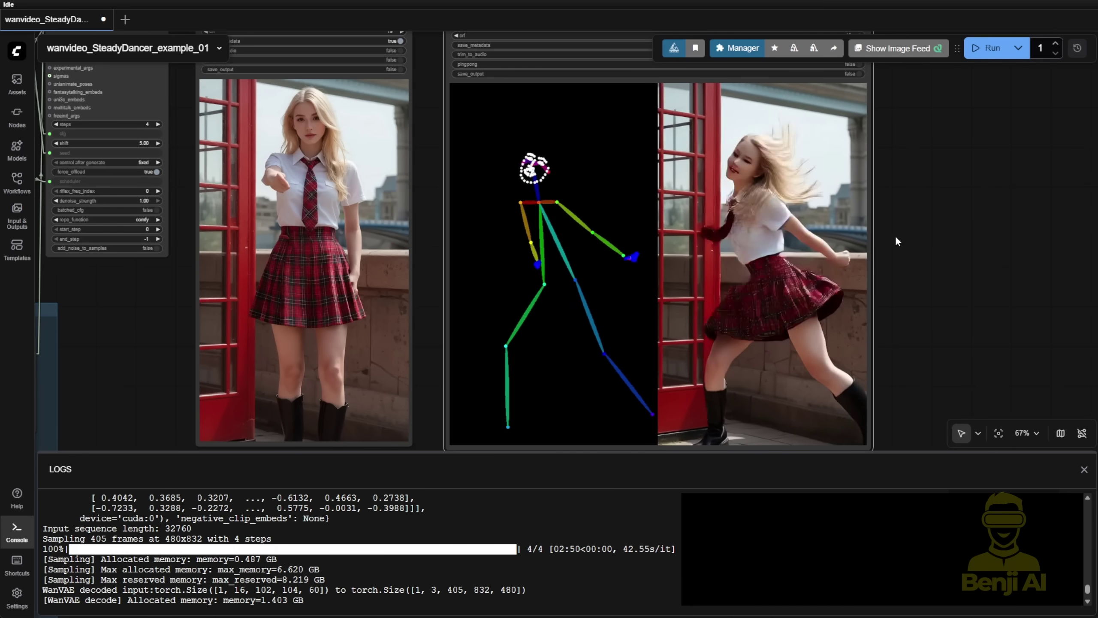
scroll(925, 243, down, 1)
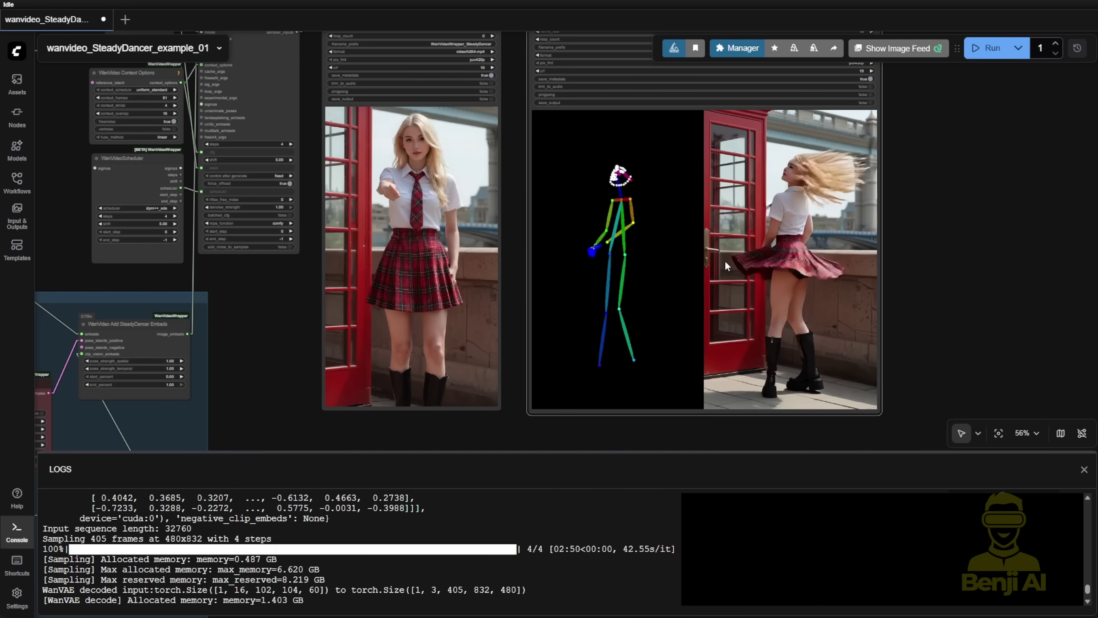
Resume the video preview on the single-result Video Combine node and watch the generated dance
right_click(437, 220)
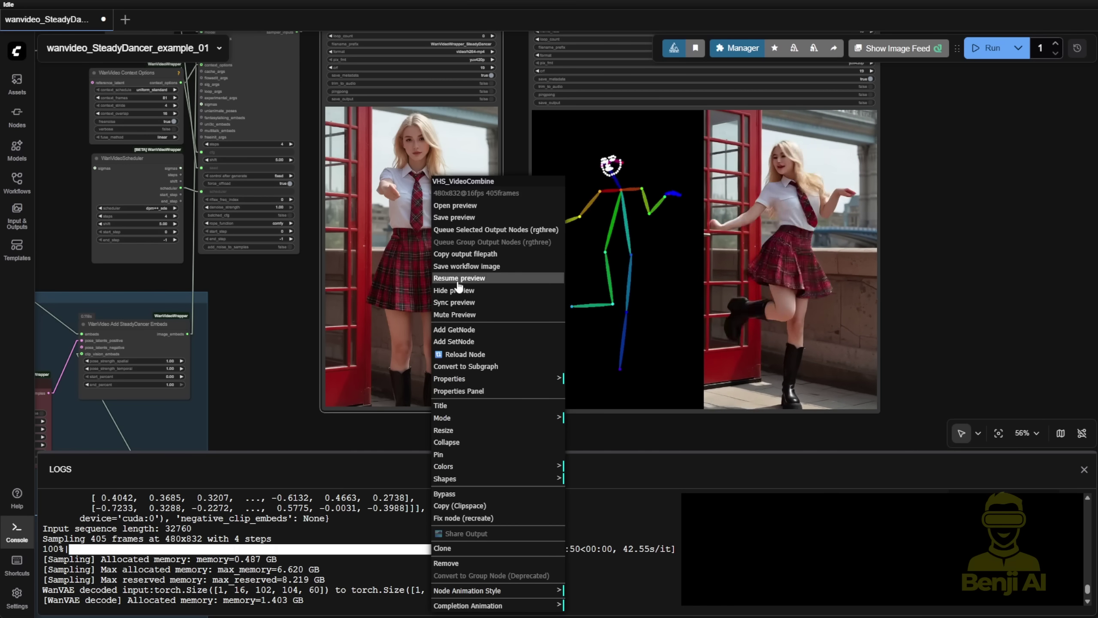
click(525, 279)
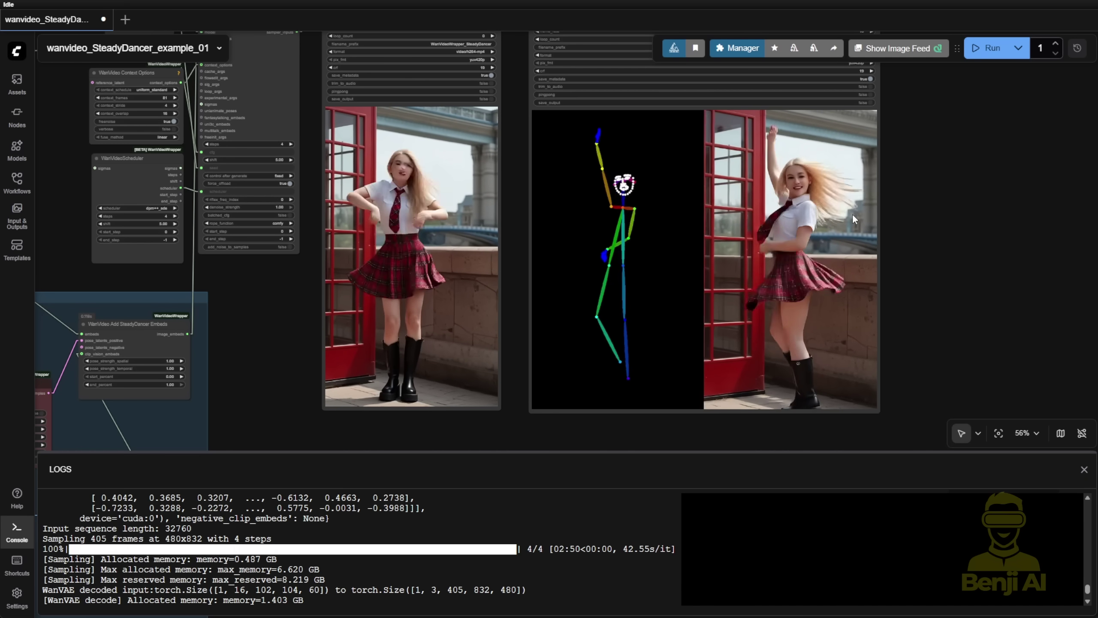
scroll(438, 224, up, 2)
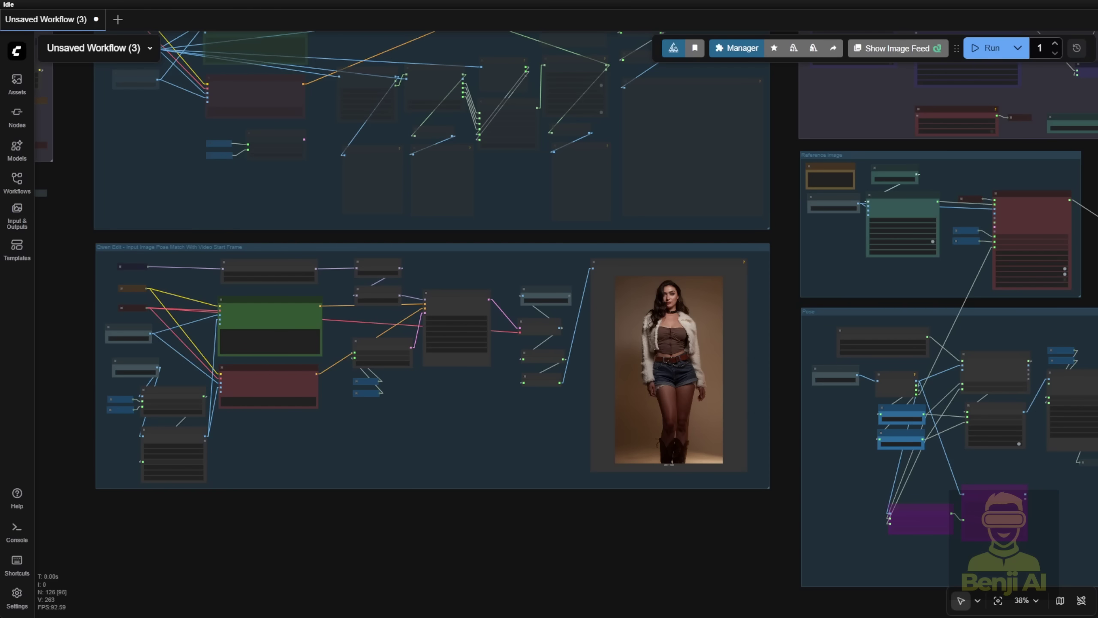
Enlarge the reference image's Preview Image node below Load Image From Path in Unsaved Workflow (3)
scroll(502, 419, up, 3)
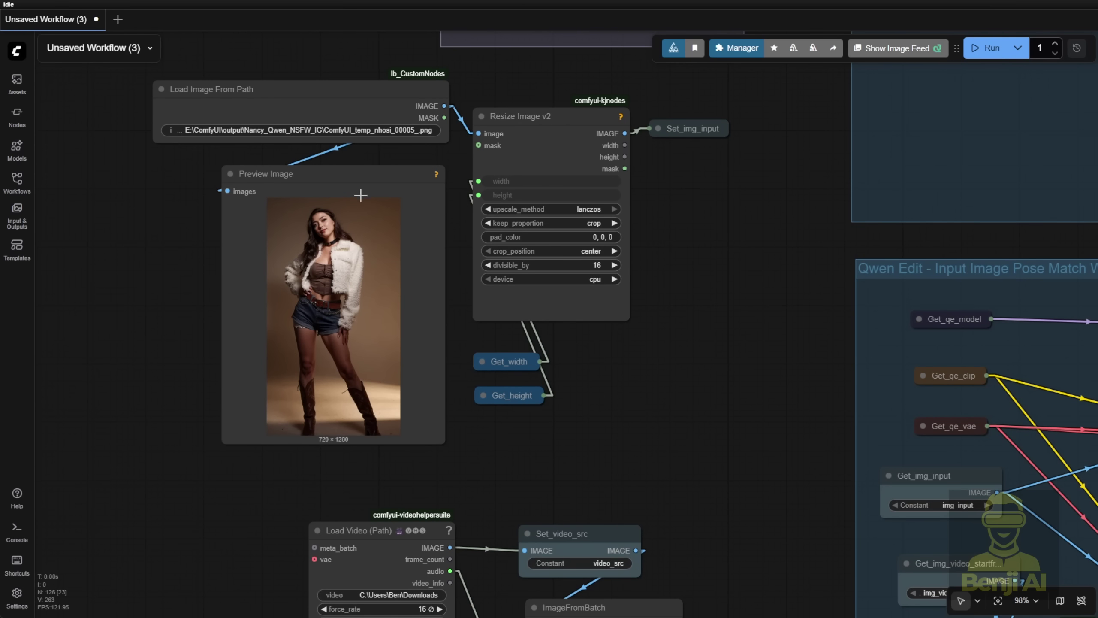
drag(443, 441, 450, 479)
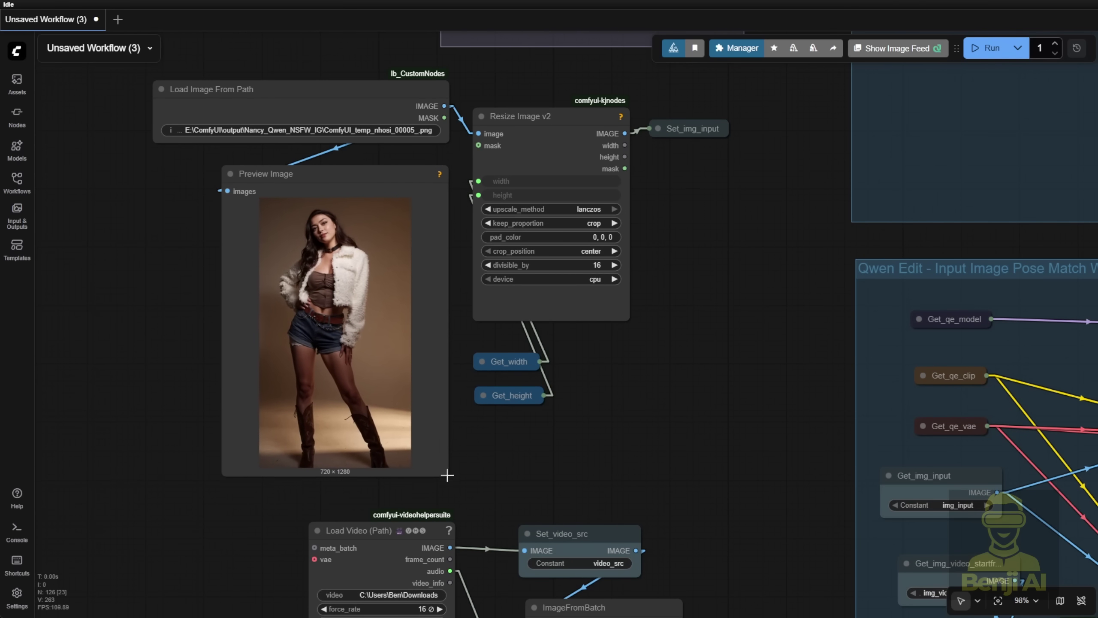
scroll(335, 274, up, 1)
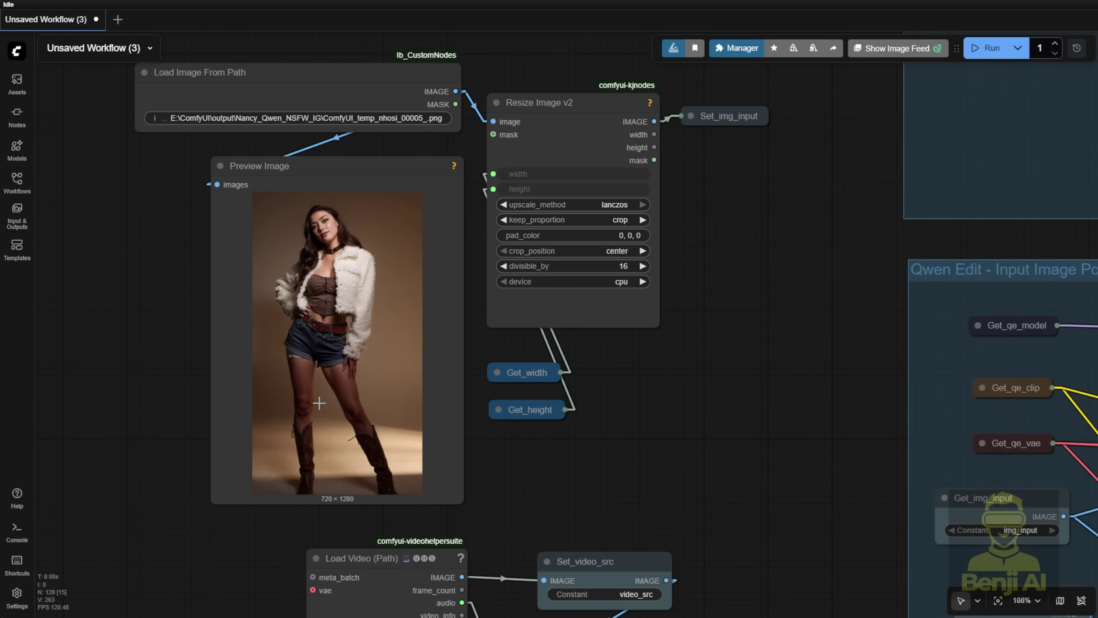
Widen the Load Video (Path) node and select it to compare its source dancer with the reference image
drag(525, 499, 466, 38)
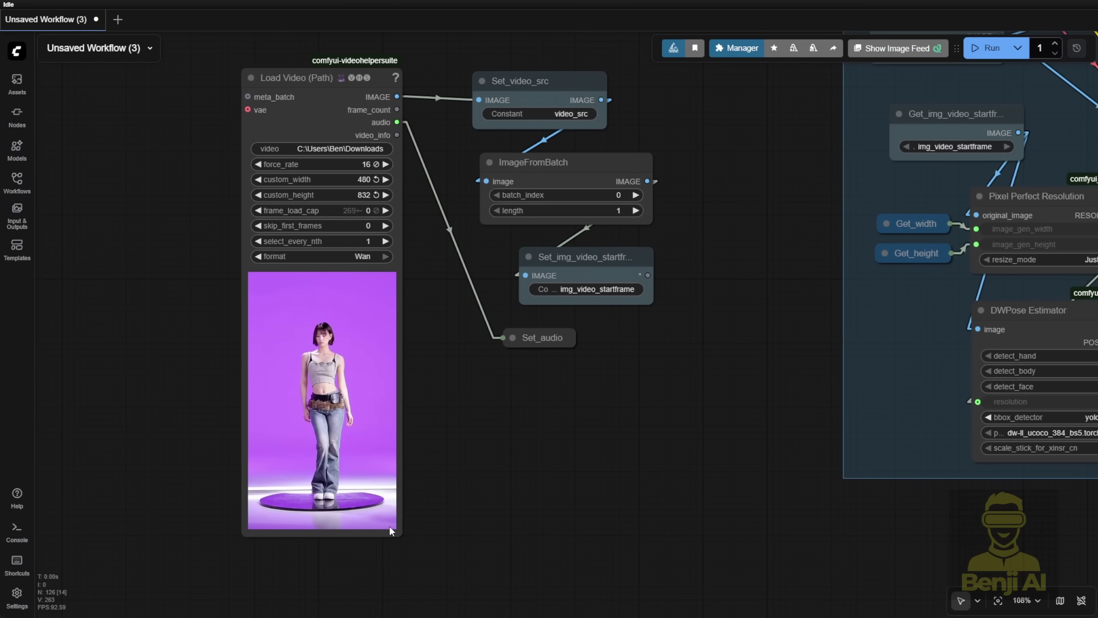
drag(399, 533, 445, 513)
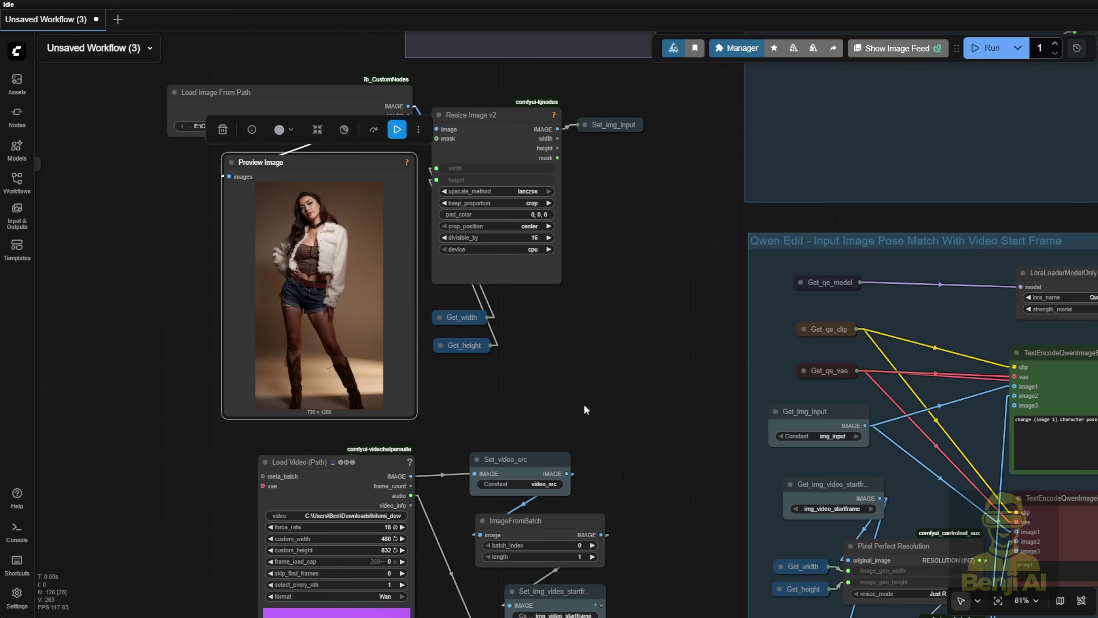
drag(586, 409, 470, 245)
click(237, 312)
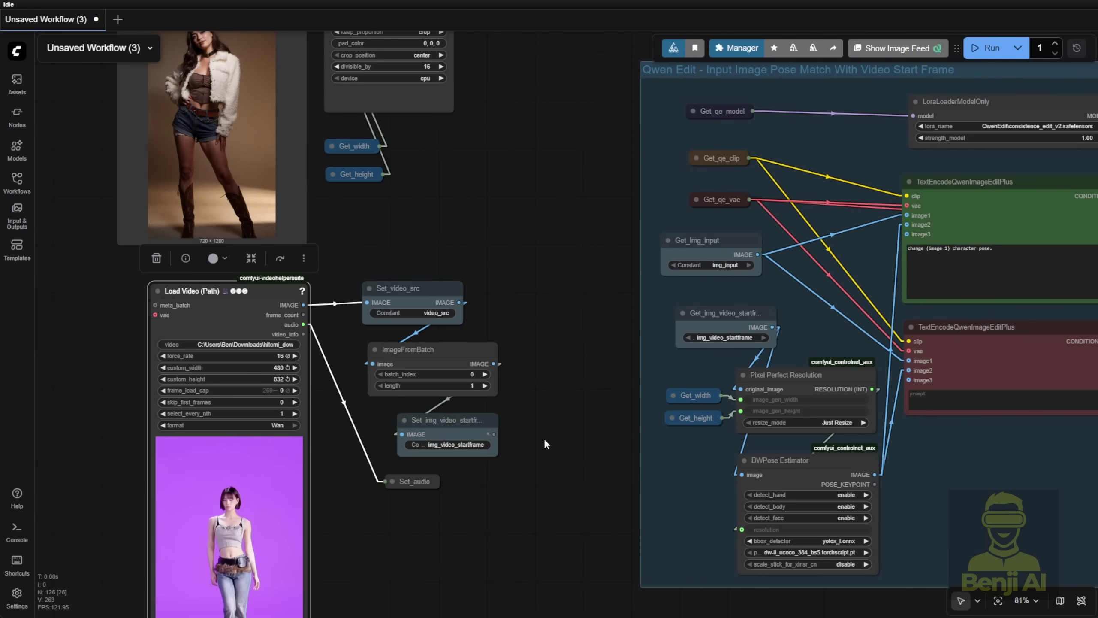
Review the Qwen Edit group's nodes through to the pose-matched character in its Preview Image node
scroll(679, 441, down, 2)
drag(939, 465, 213, 487)
drag(562, 480, 224, 460)
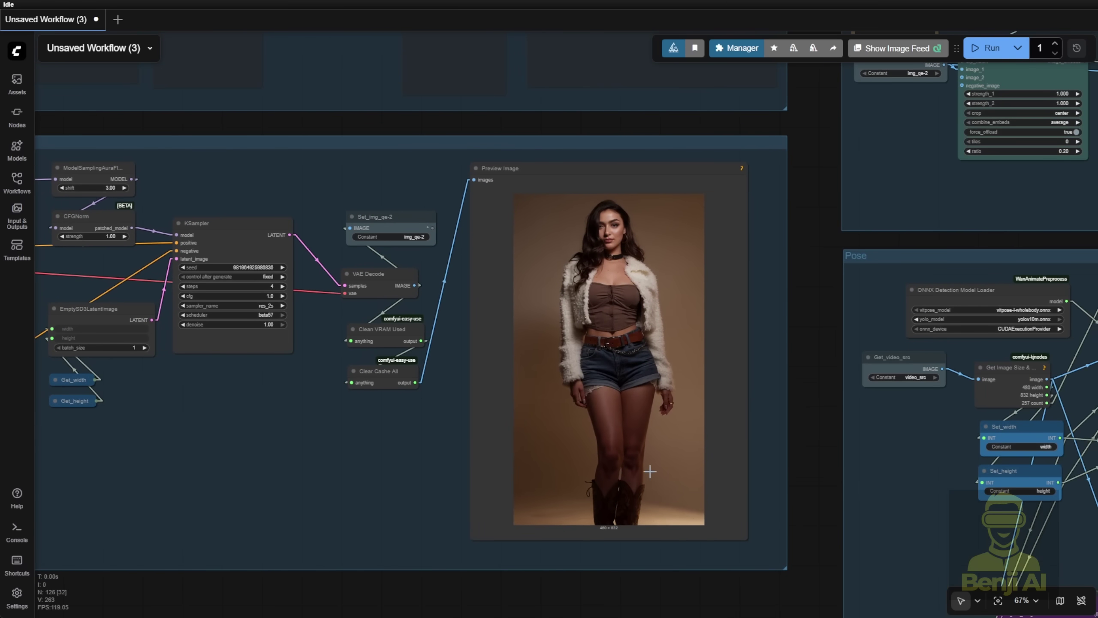
Widen the Draw ViT Pose node and align it beneath Pose and Face Detection in the Pose group
scroll(705, 452, down, 2)
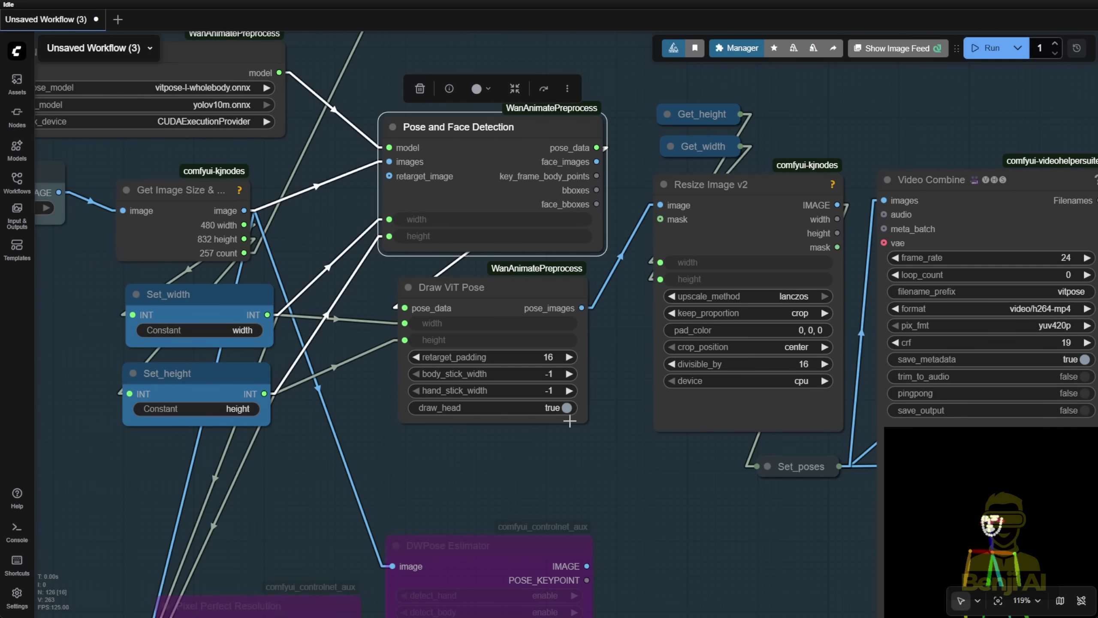
drag(581, 421, 607, 422)
drag(481, 293, 470, 292)
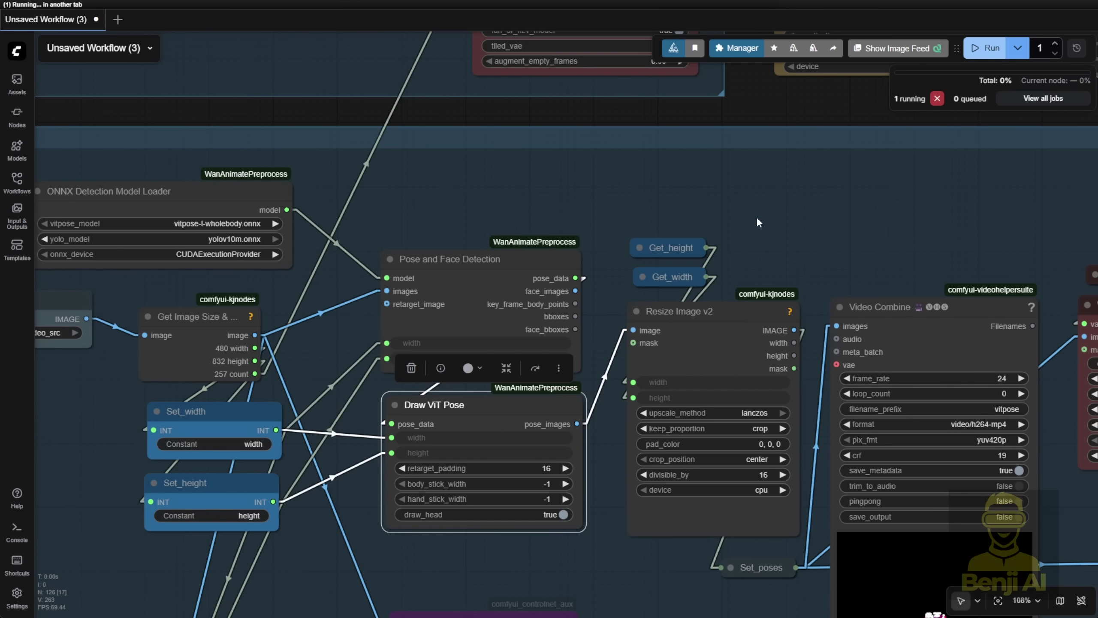
Run Unsaved Workflow (3) and follow the pose extraction through the Pose and Face Detection node
click(758, 222)
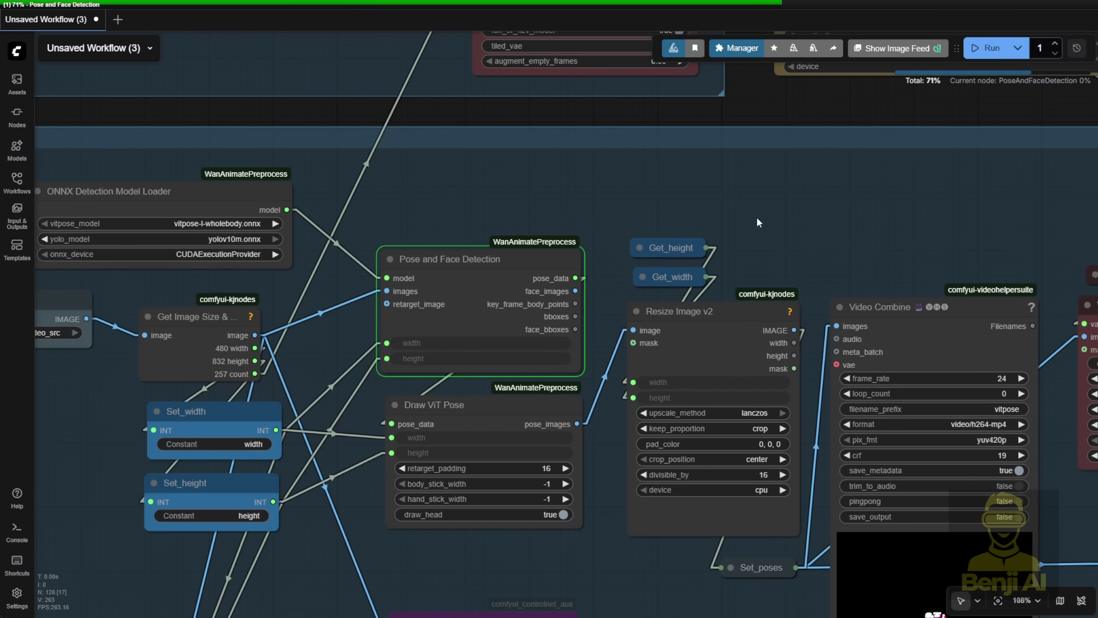
scroll(758, 222, down, 3)
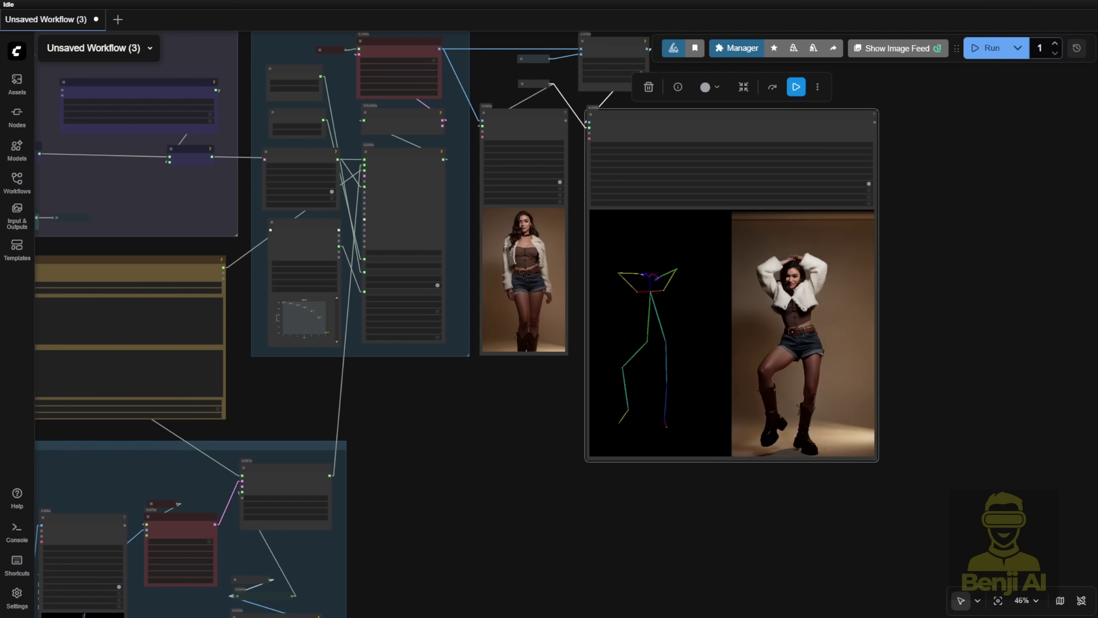
scroll(467, 431, down, 2)
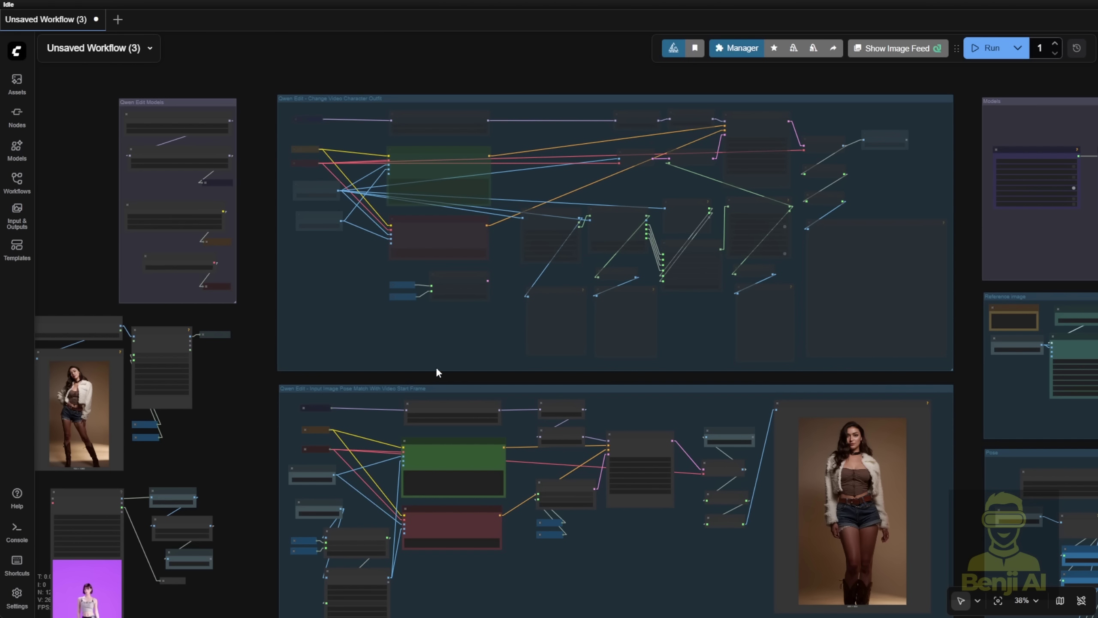
Bypass the Qwen Edit pose-match group and set the nodes of the Change Video Character Outfit group to Always
scroll(525, 382, down, 5)
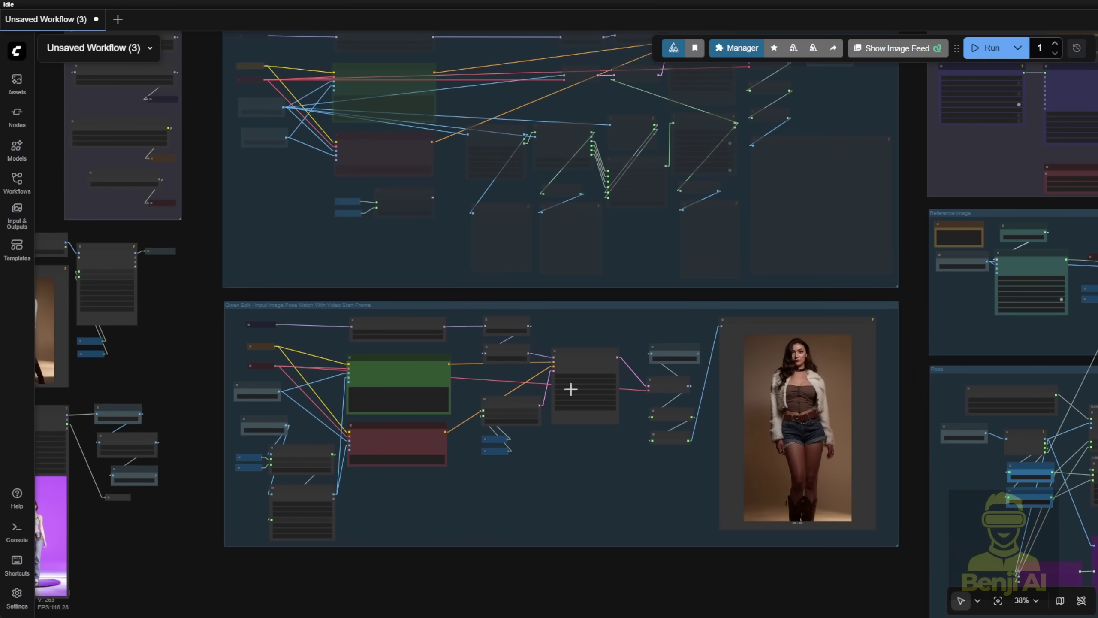
right_click(589, 319)
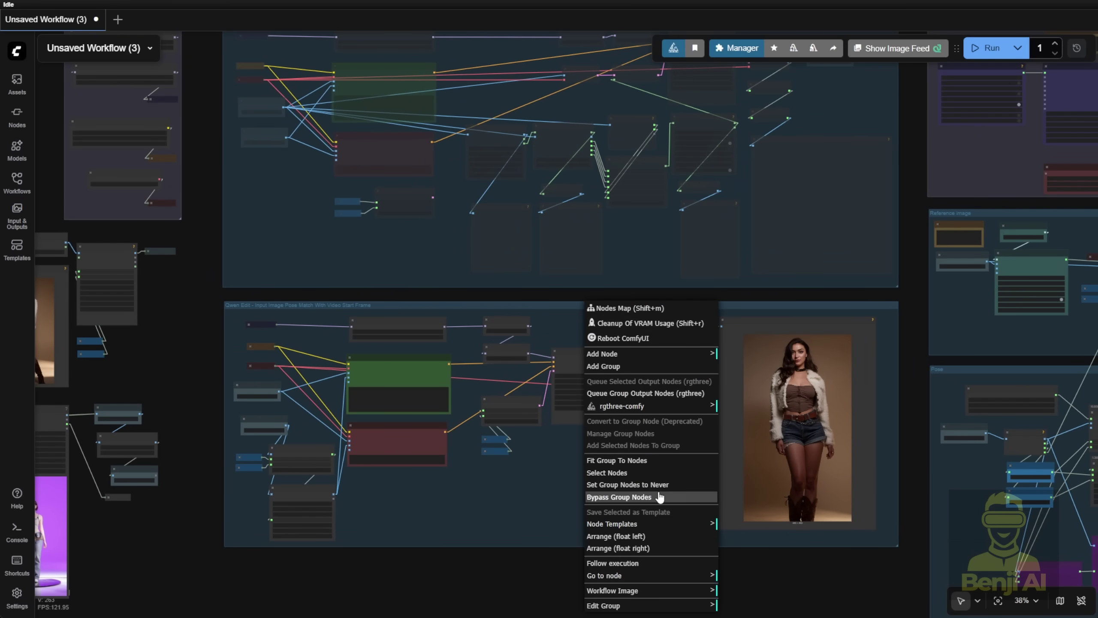
click(626, 497)
right_click(343, 236)
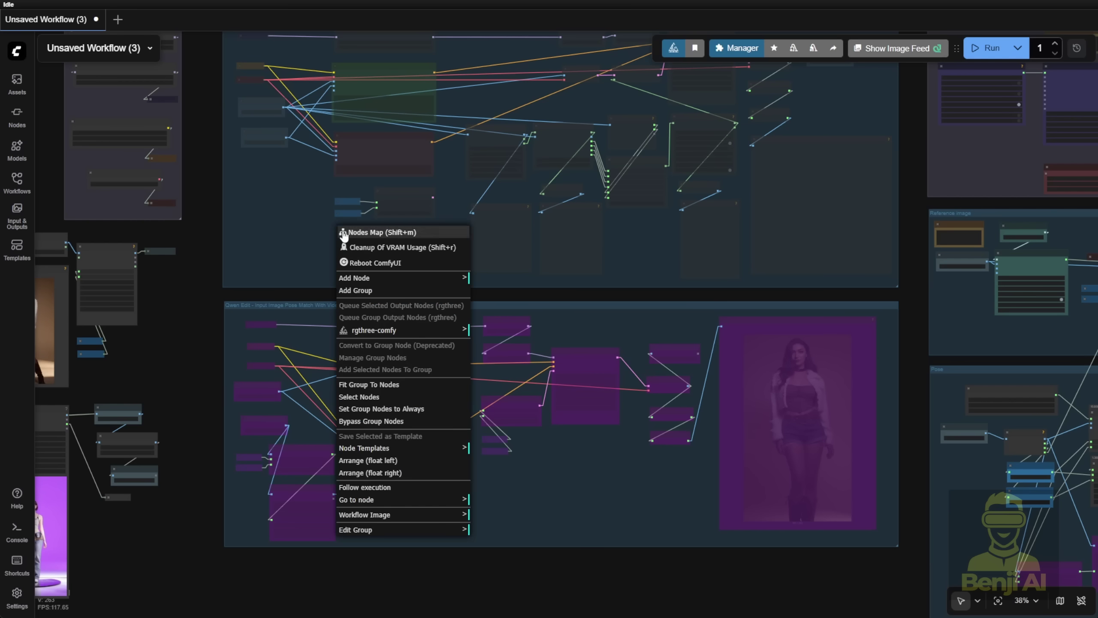
click(405, 409)
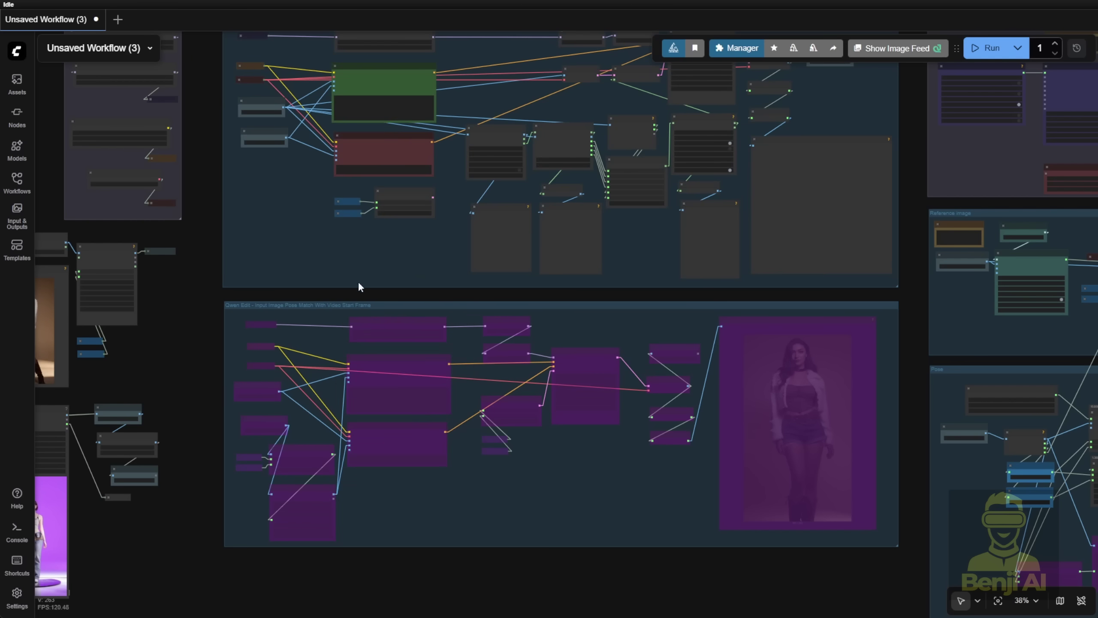
scroll(310, 255, down, 2)
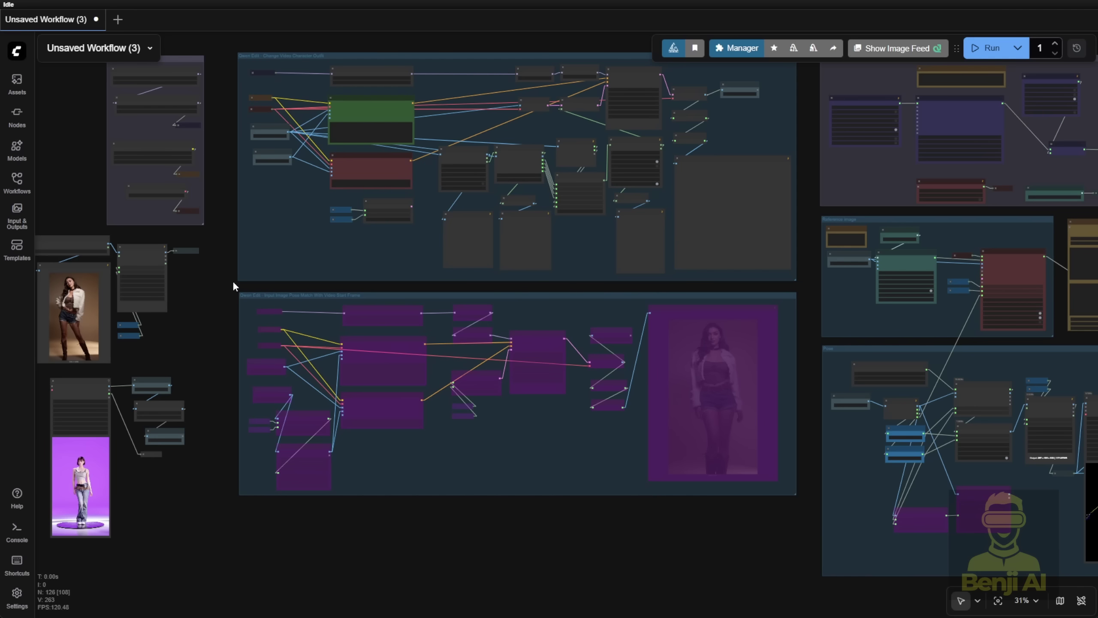
drag(234, 283, 343, 304)
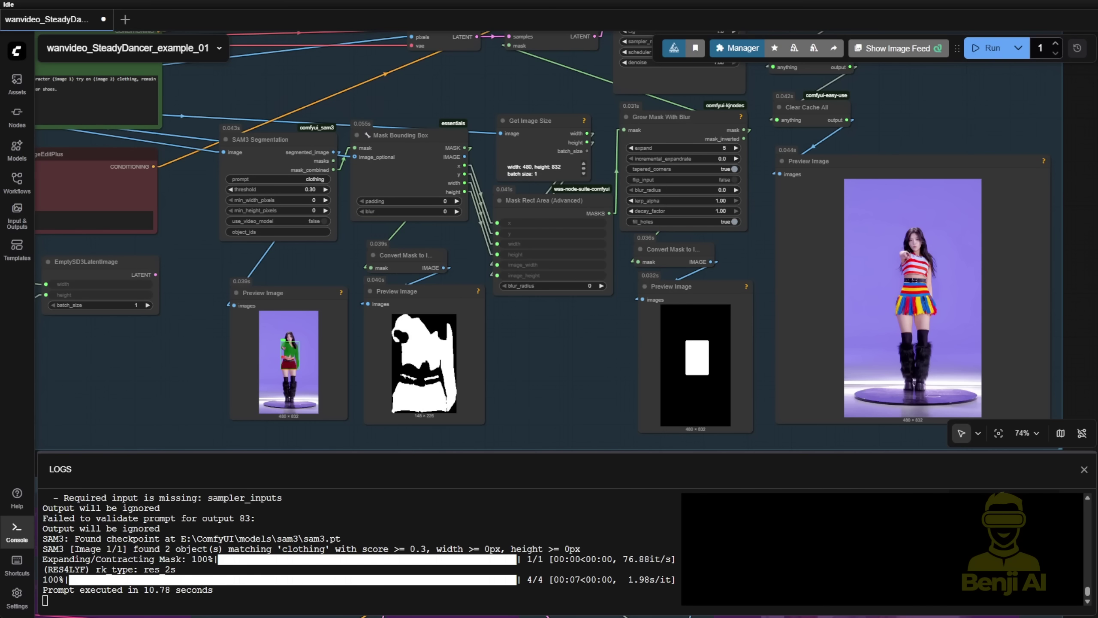
Review the outfit-change group's masks and result in wanvideo_SteadyDancer_example_01 against the cheerleader reference image and source video
scroll(554, 371, down, 3)
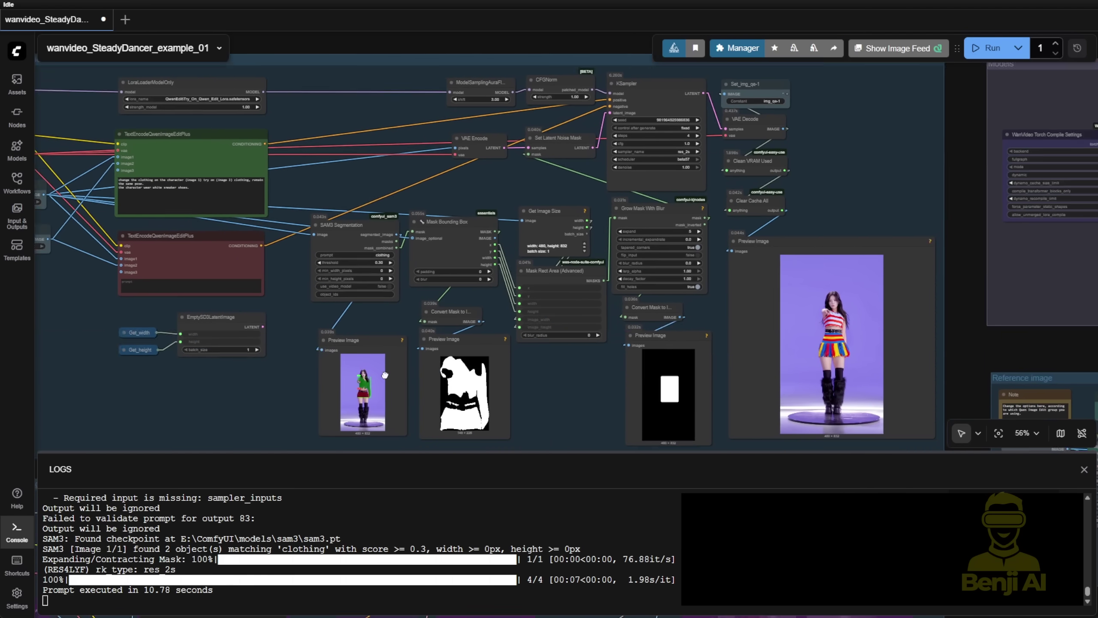
drag(908, 265, 742, 271)
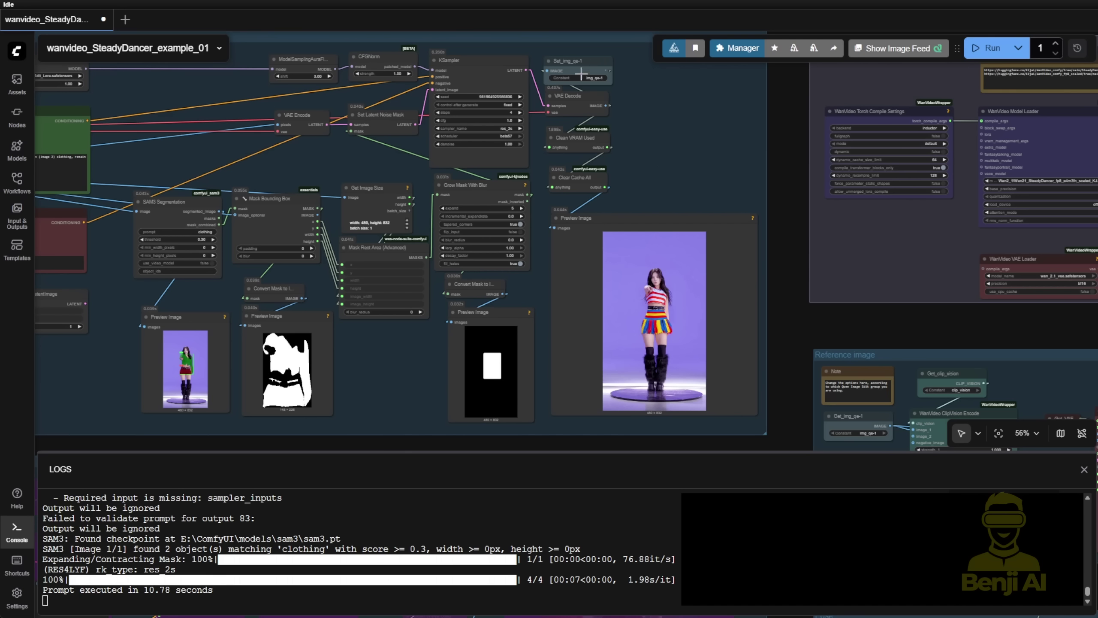
drag(577, 65, 665, 93)
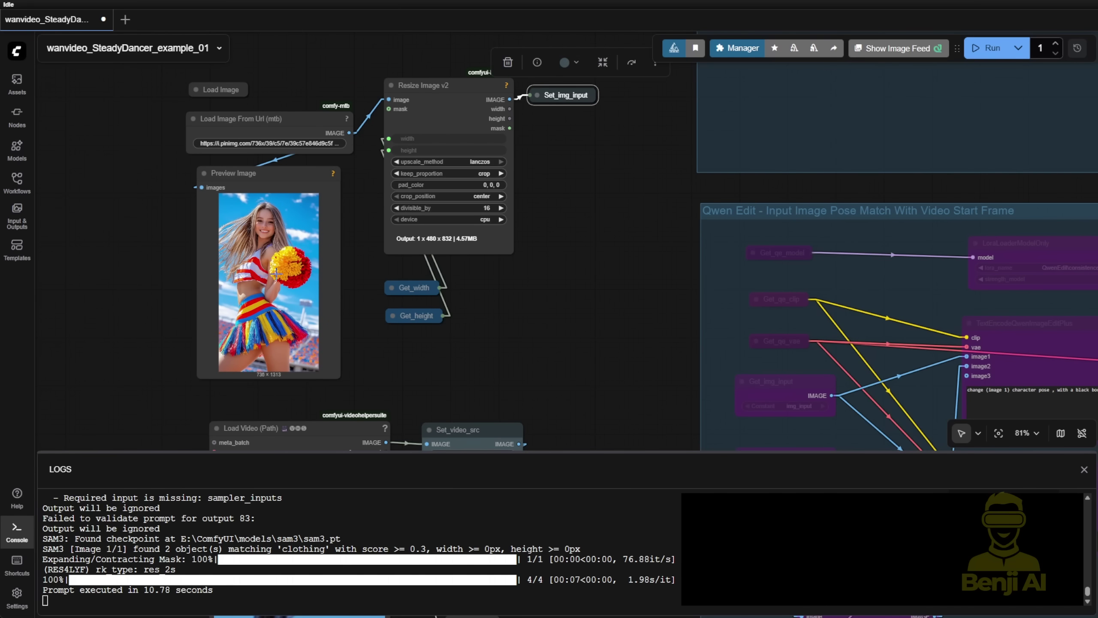
scroll(226, 342, up, 3)
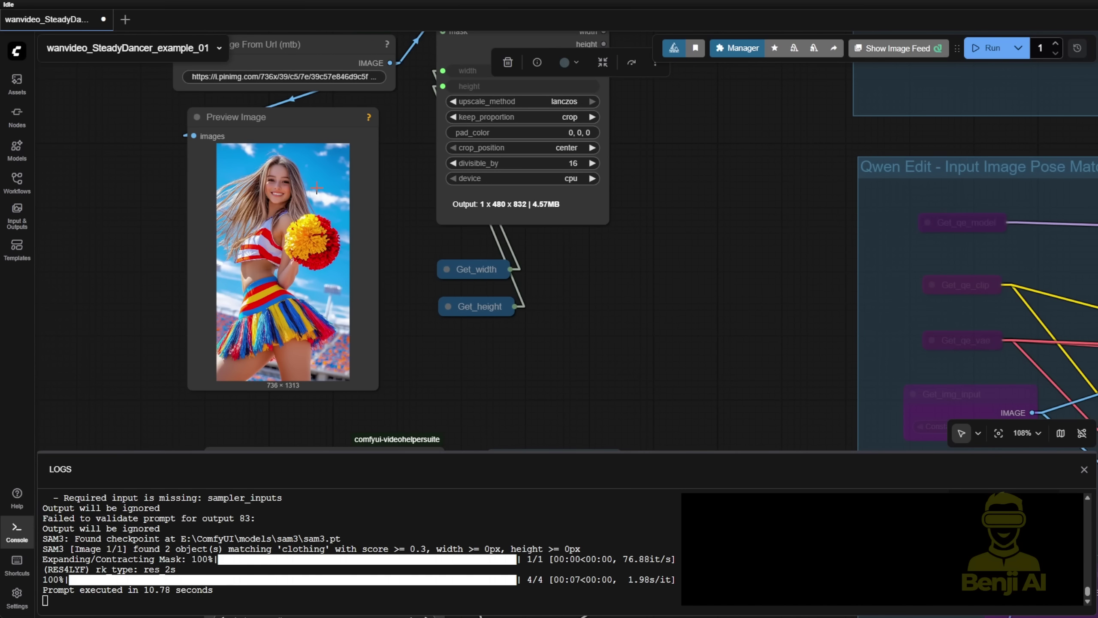
scroll(272, 108, up, 2)
click(272, 136)
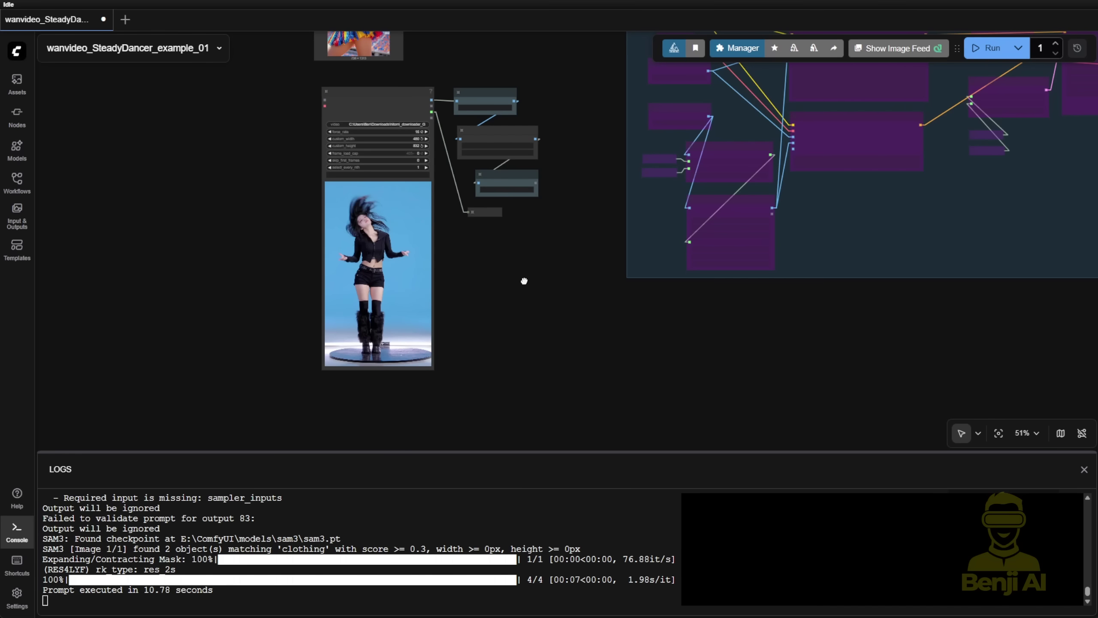
drag(524, 281, 177, 433)
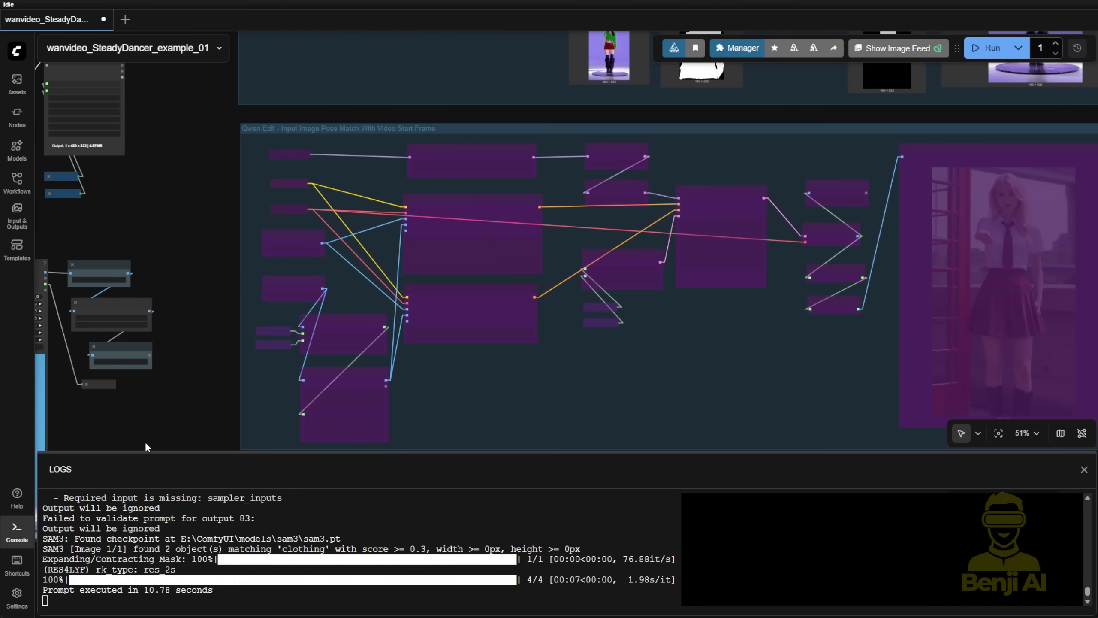
drag(511, 89, 23, 363)
Check that the outfit group's Set_img_qe-1 constant matches the Get_img_qe-1 node in the Reference image group
scroll(574, 283, up, 3)
scroll(575, 284, up, 6)
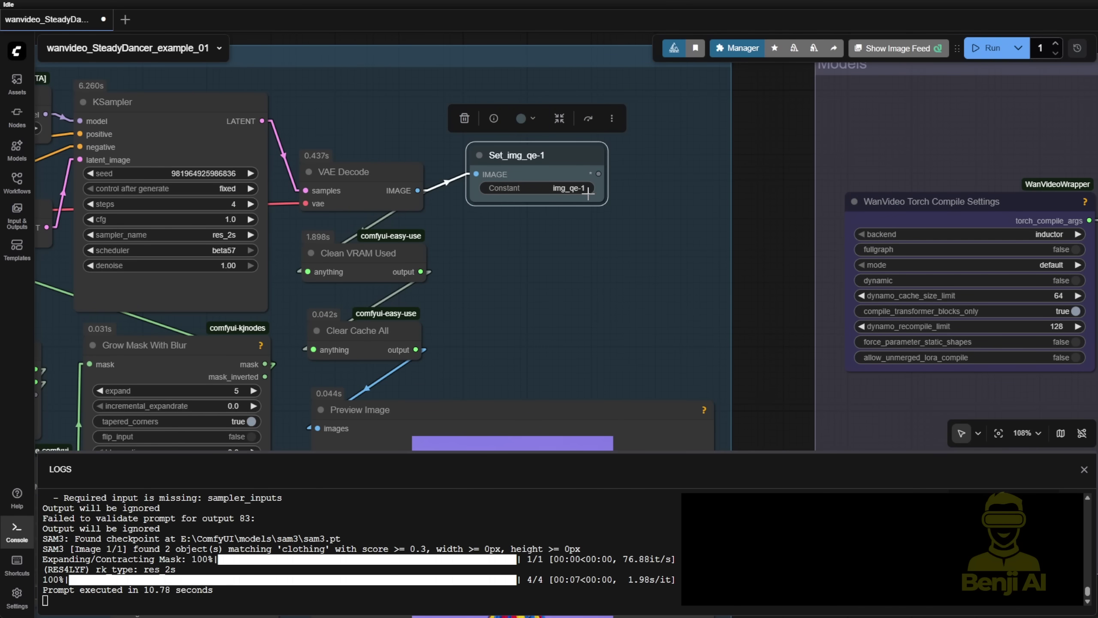
scroll(583, 188, down, 5)
drag(684, 365, 519, 147)
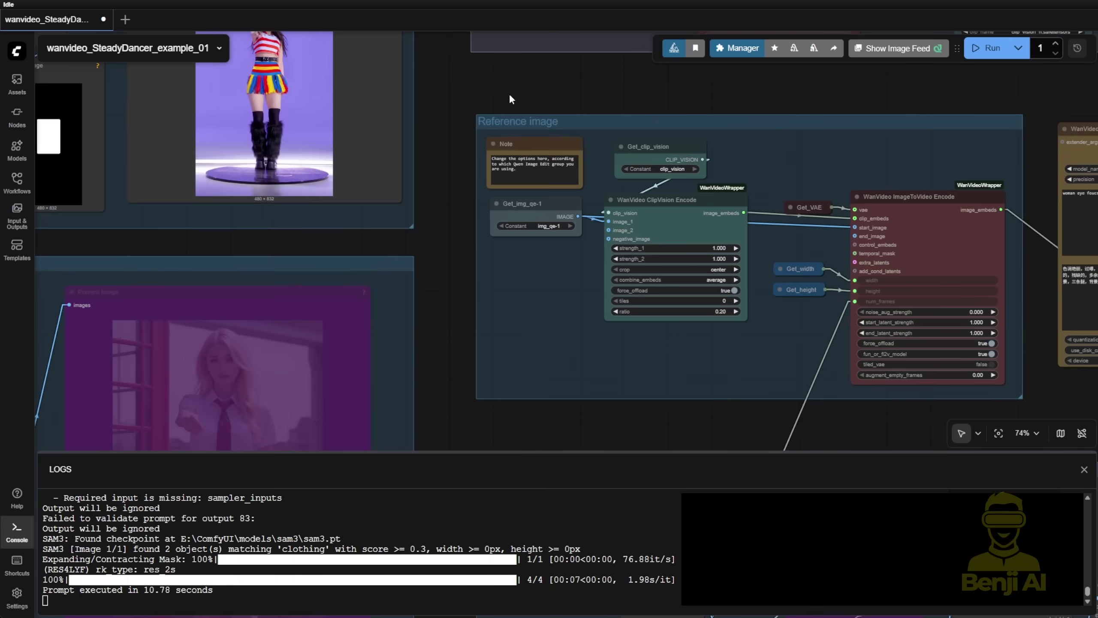
scroll(572, 262, up, 3)
drag(572, 261, 366, 312)
click(363, 113)
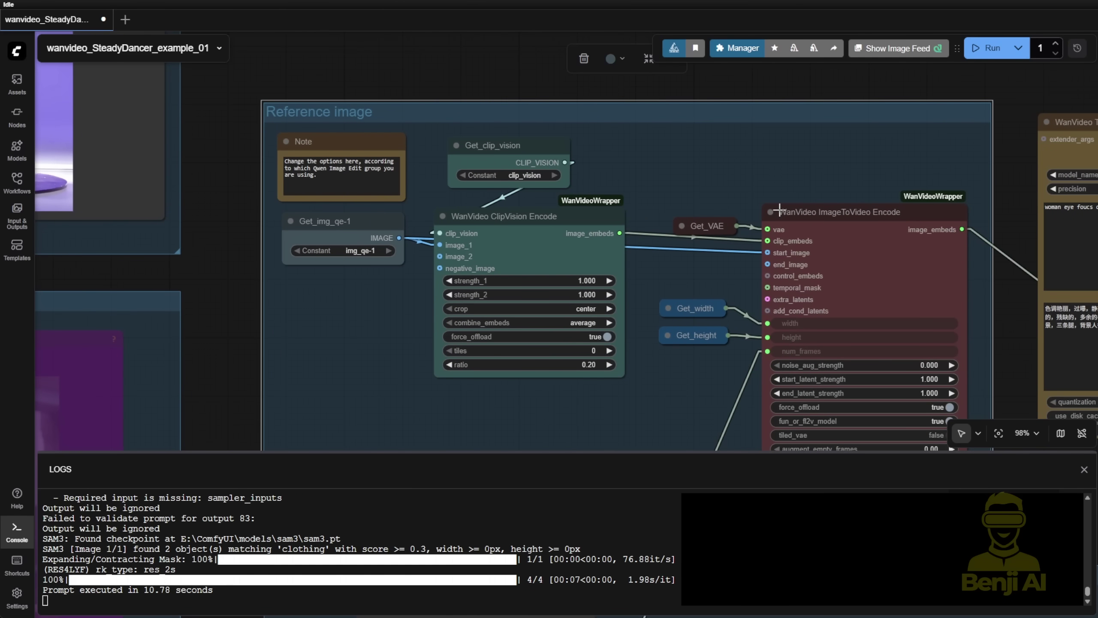
scroll(389, 269, up, 2)
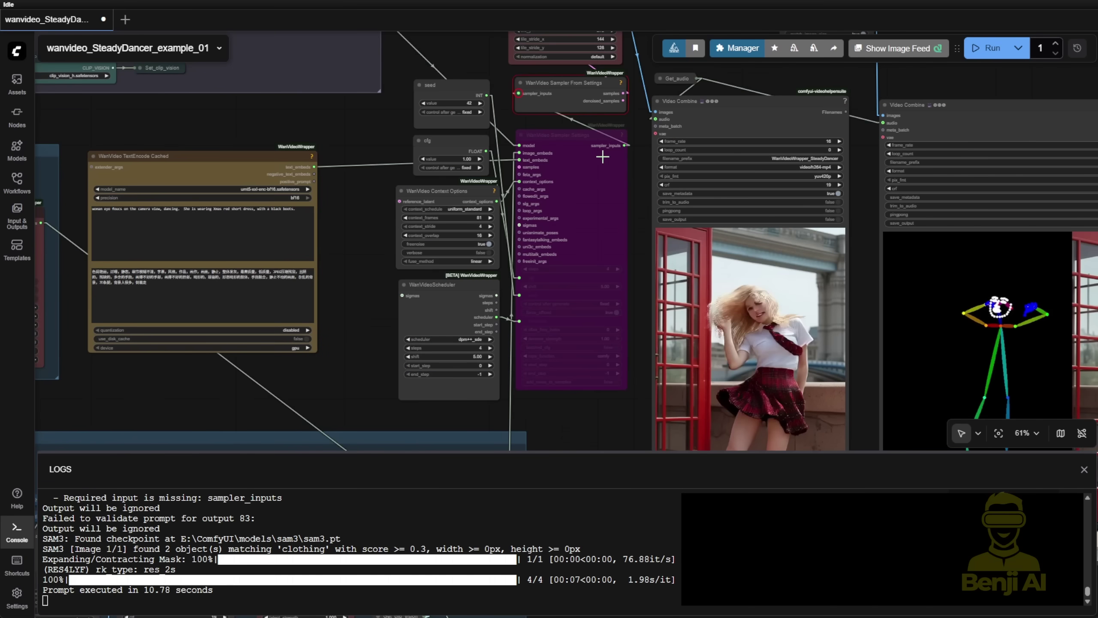
Select the WanVideo Sampler Settings node and run the workflow to generate the dance video with the changed outfit
right_click(601, 142)
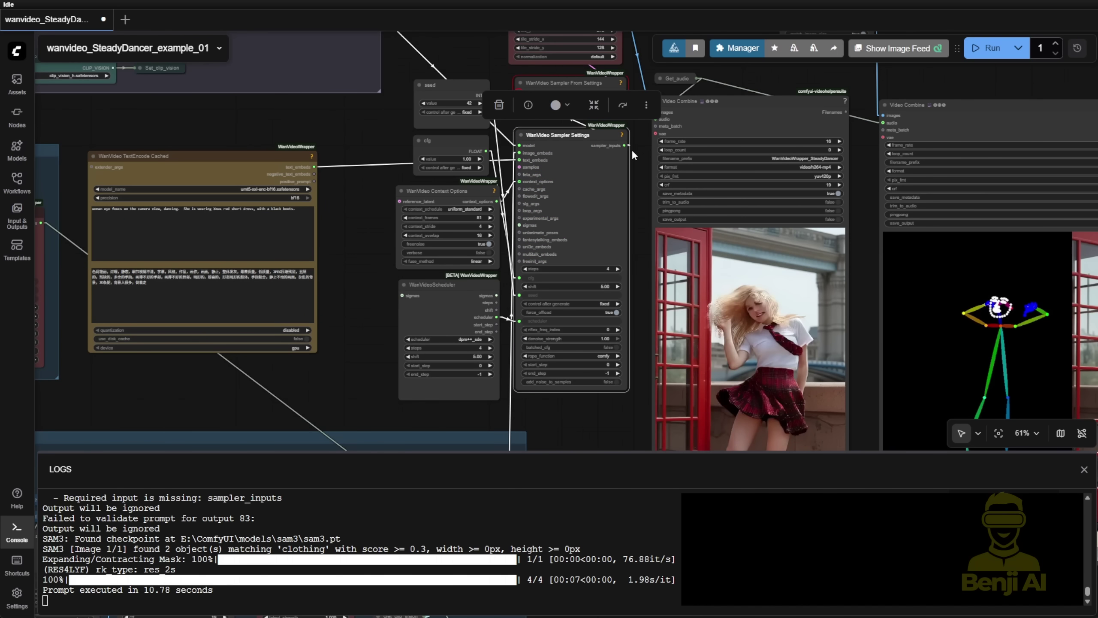
click(988, 49)
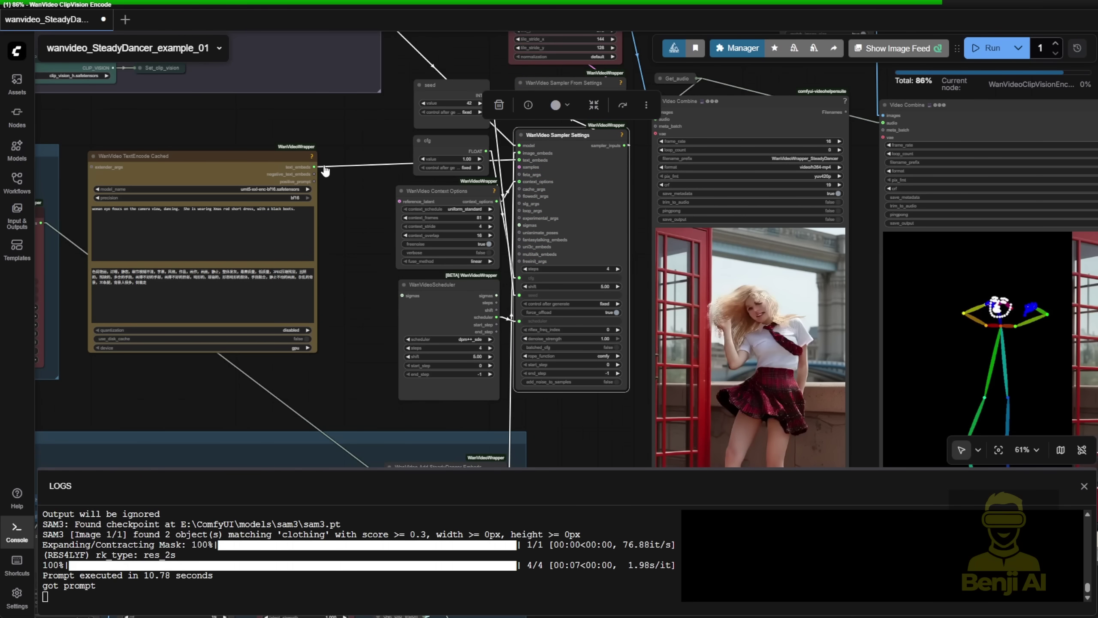
drag(325, 117, 612, 165)
scroll(613, 164, down, 2)
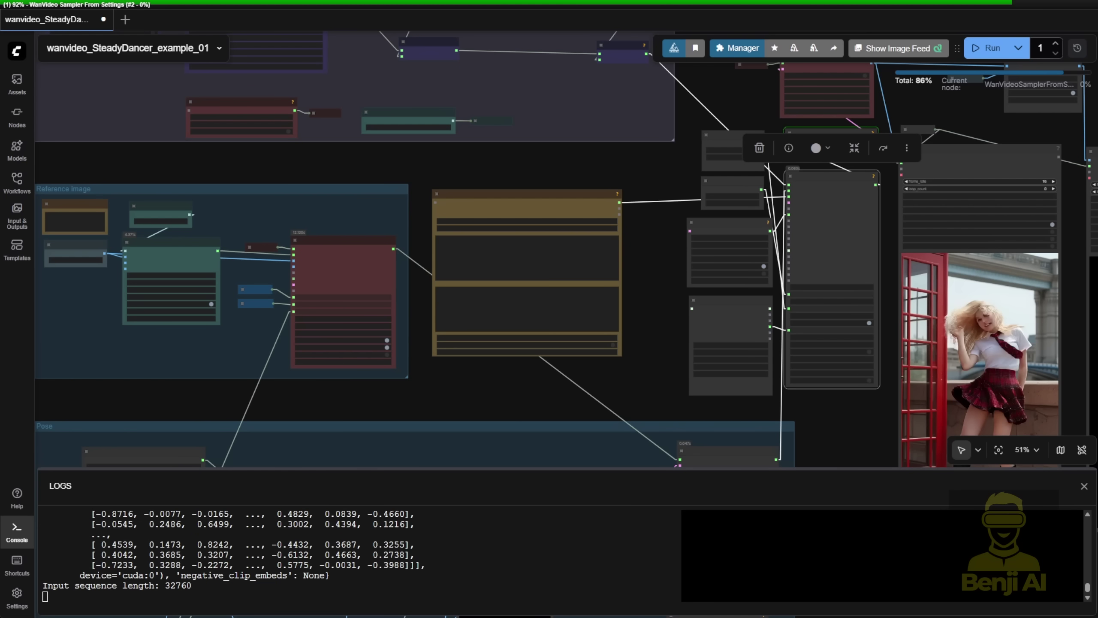
drag(429, 374, 493, 436)
Examine the generated dance video and its side-by-side pose comparison in the output Video Combine nodes
scroll(500, 324, down, 3)
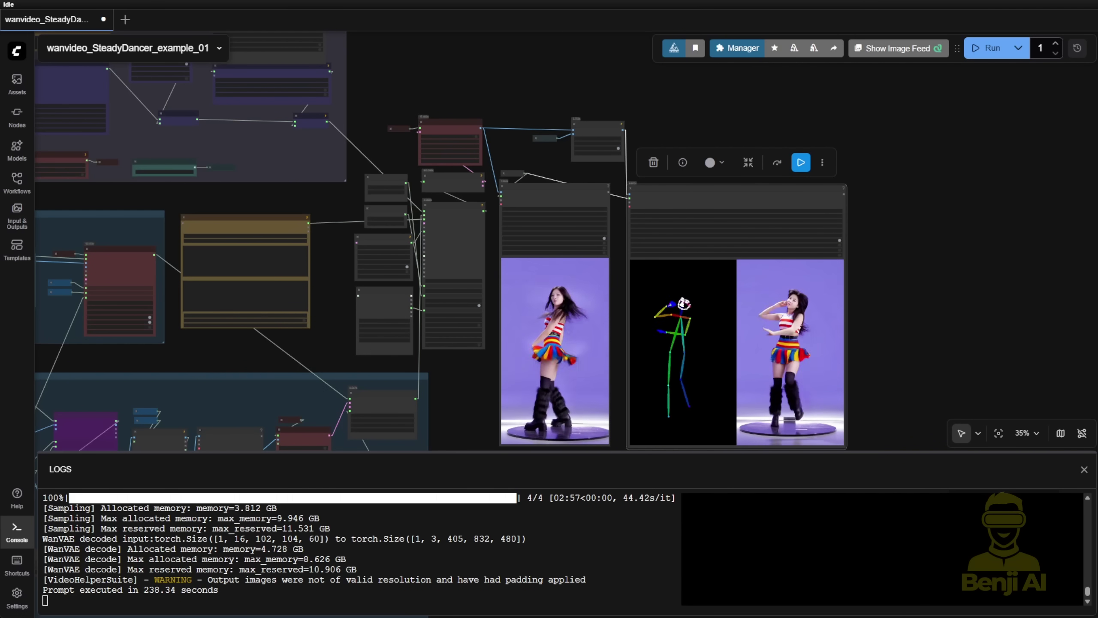
scroll(548, 342, up, 3)
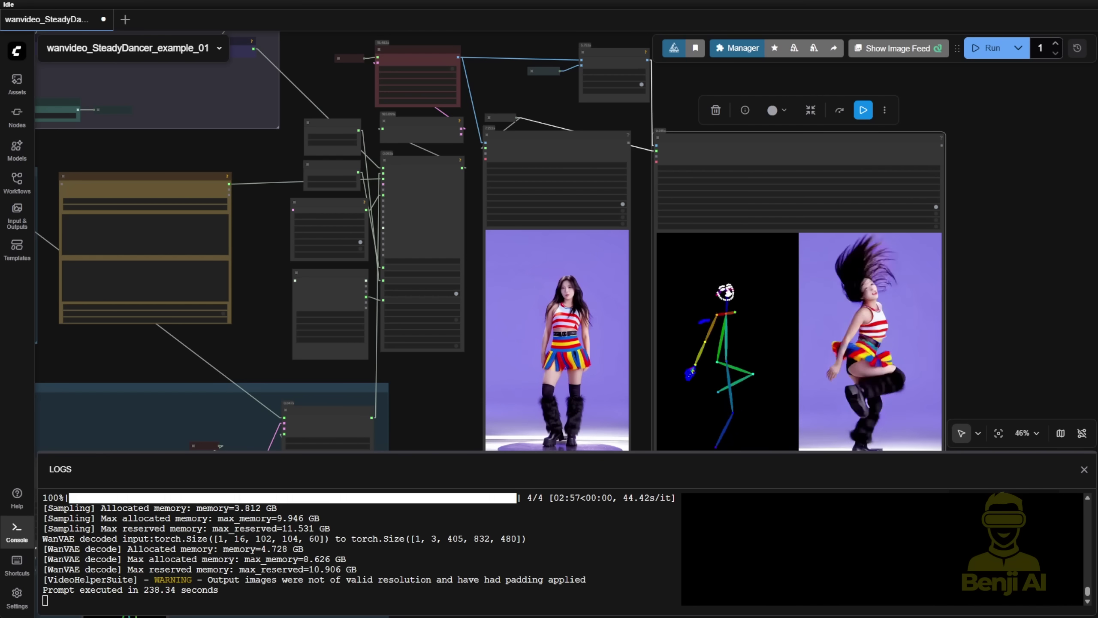
scroll(579, 338, down, 5)
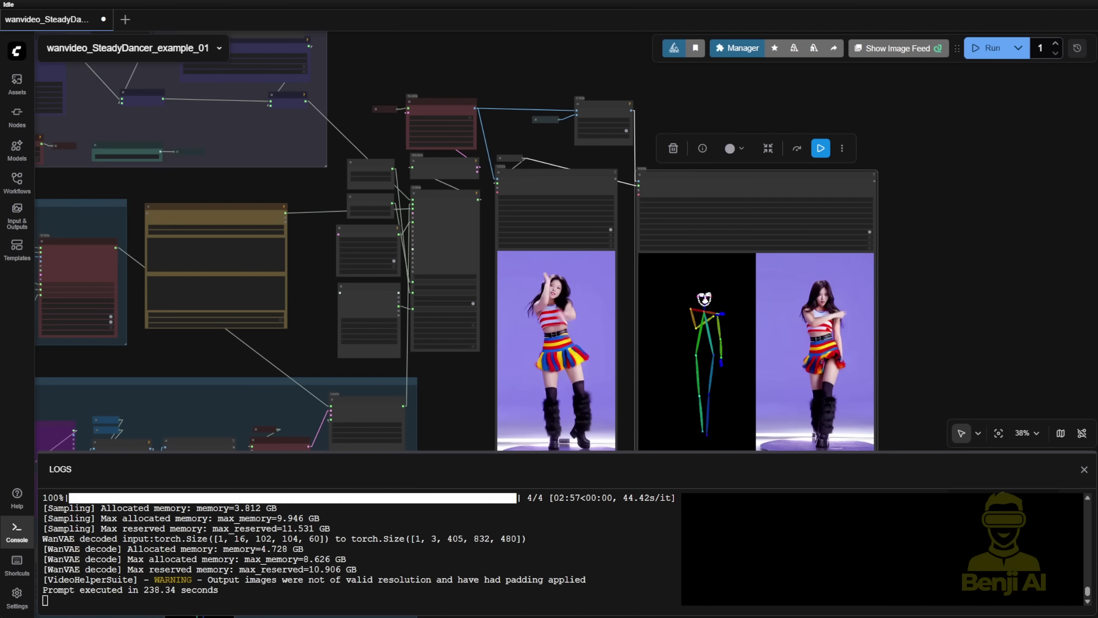
drag(475, 397, 738, 282)
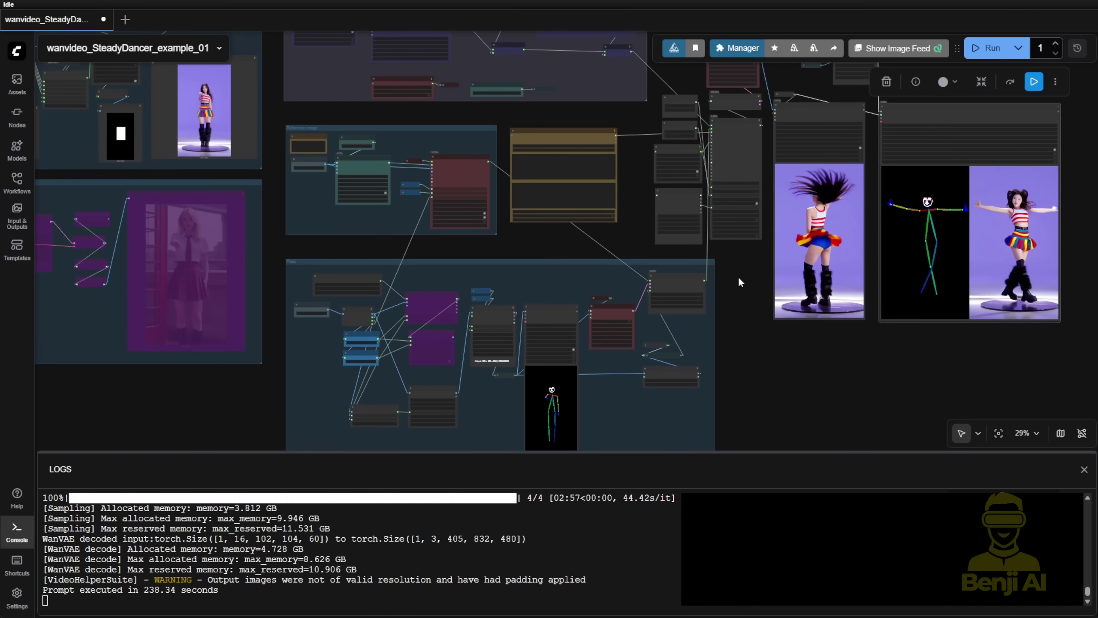
scroll(738, 280, down, 3)
scroll(576, 336, down, 2)
Move the Load Video (Path) node beside the side-by-side Video Combine output to compare the source and generated dances
drag(88, 309, 288, 283)
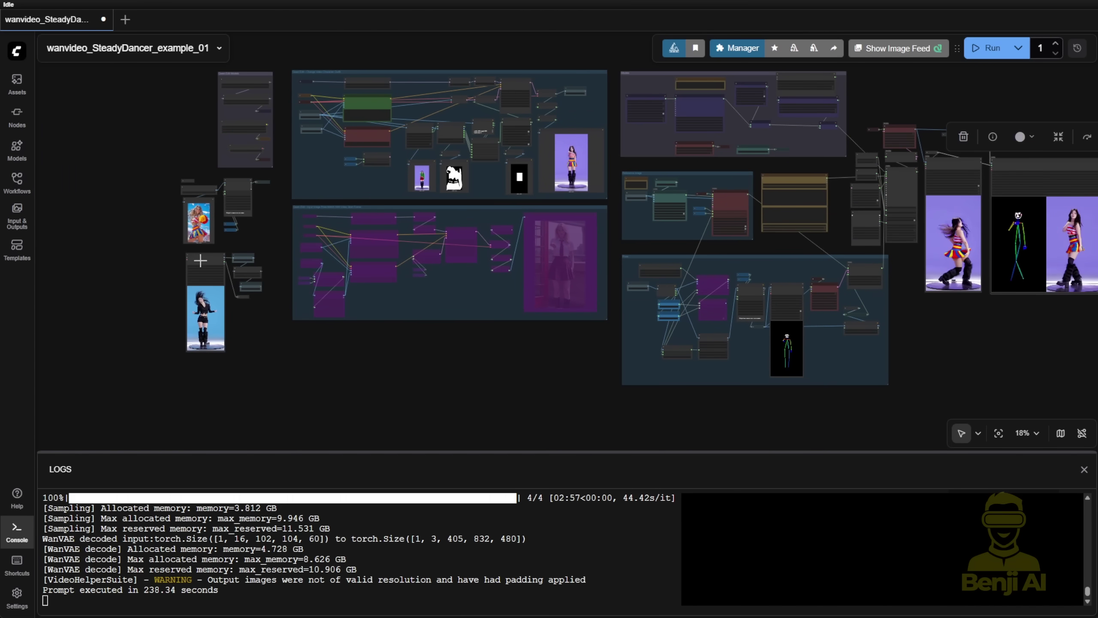
drag(299, 338, 212, 339)
drag(124, 257, 912, 300)
drag(687, 349, 400, 376)
drag(614, 341, 743, 226)
scroll(717, 315, up, 4)
scroll(716, 310, up, 6)
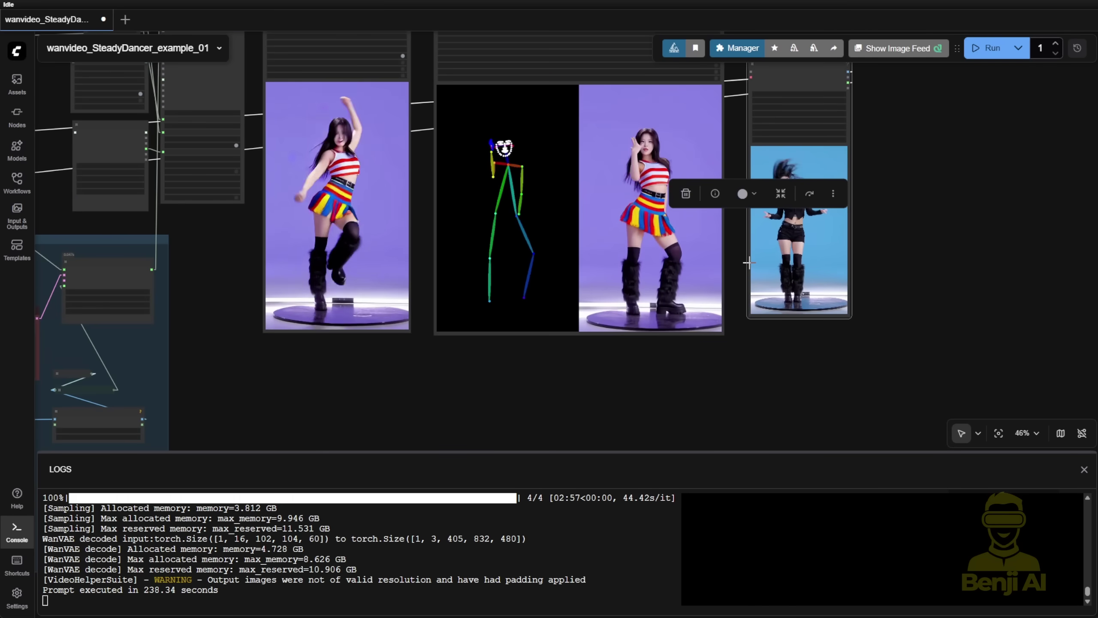
right_click(788, 234)
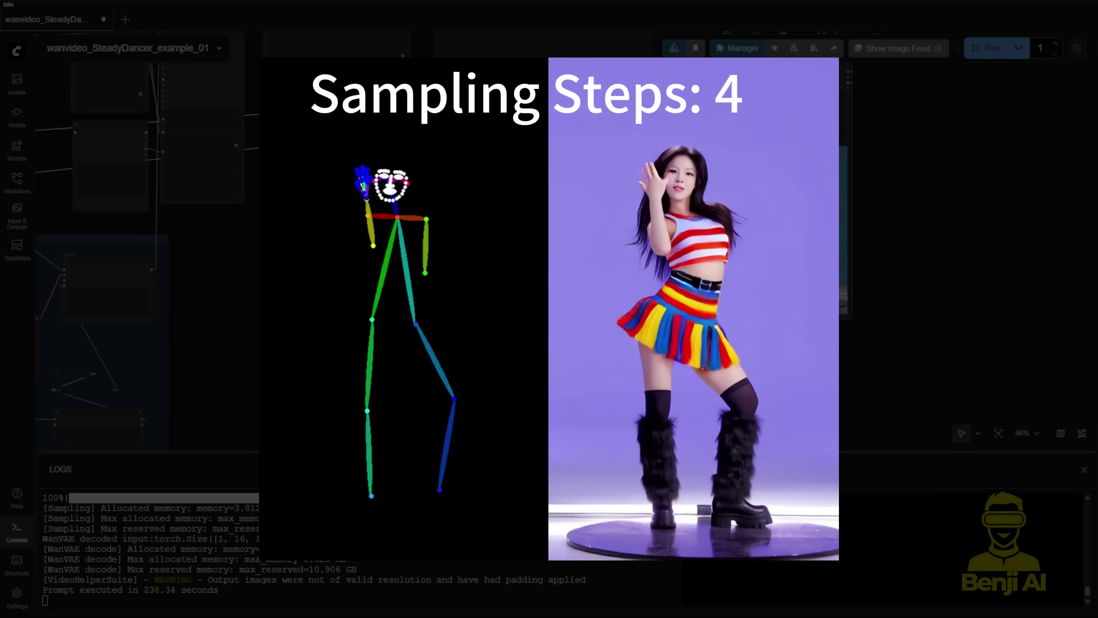